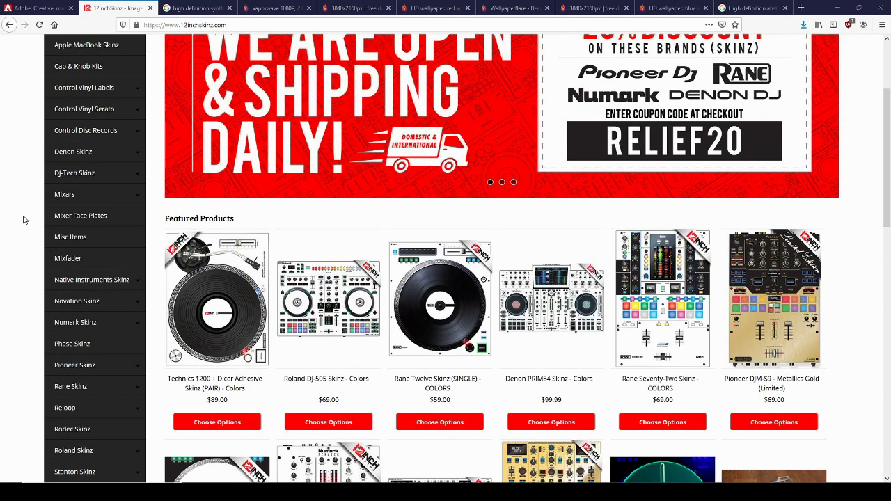
Open the Native Instruments Skinz category on the 12inchSkinz store.
scroll(158, 416, "up", 3)
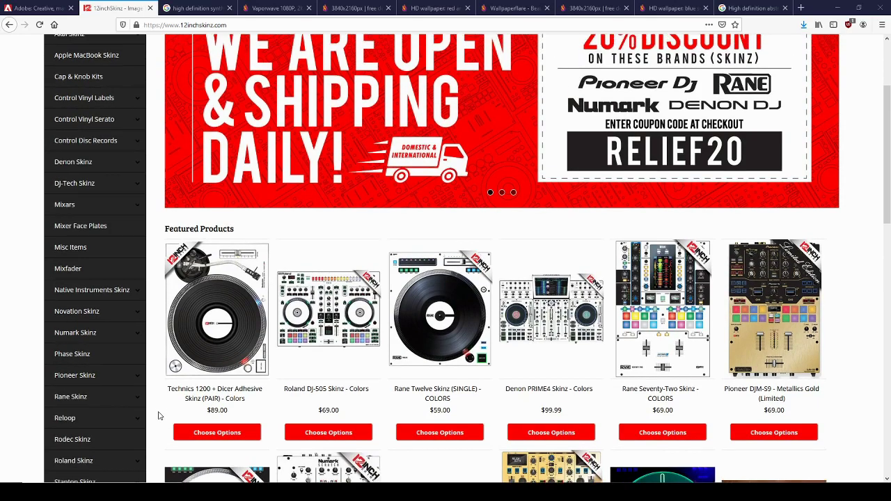
scroll(158, 416, "down", 3)
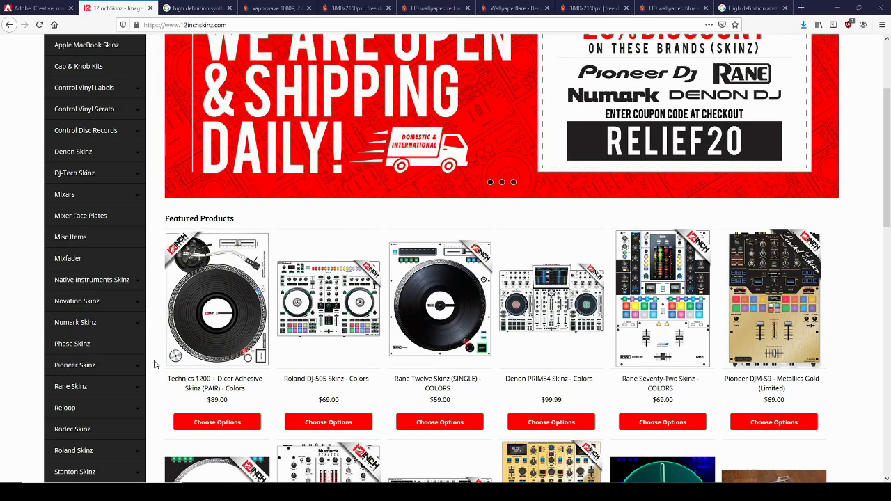
scroll(155, 365, "up", 3)
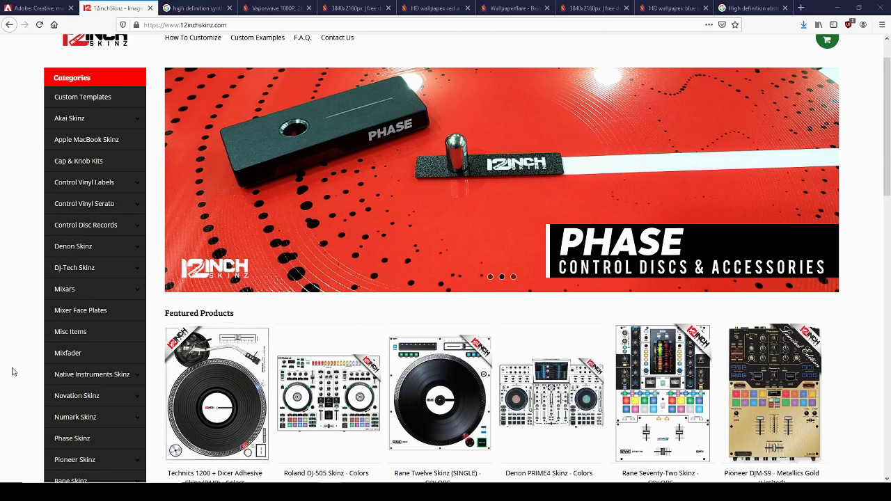
scroll(34, 371, "down", 1)
scroll(34, 371, "down", 2)
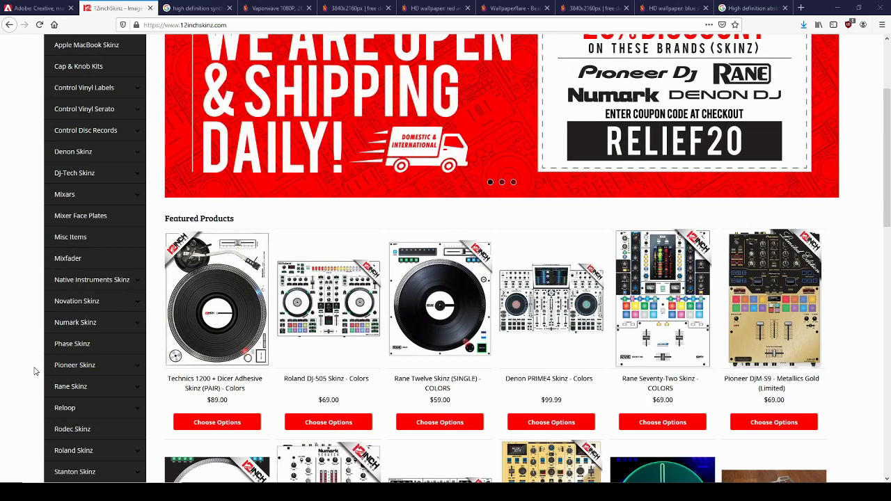
left_click(62, 282)
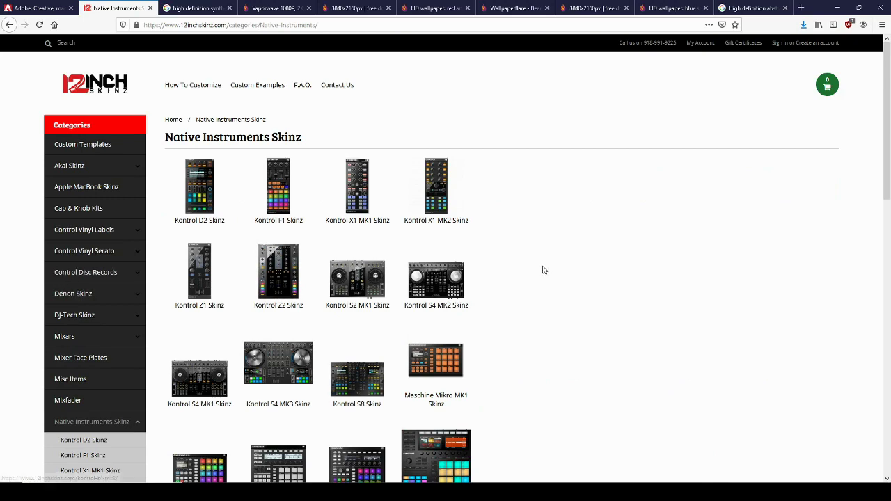
Open the Kontrol S4 MK3 Skinz listing and go to its CUSTOM product page.
scroll(543, 271, "down", 2)
scroll(544, 271, "down", 1)
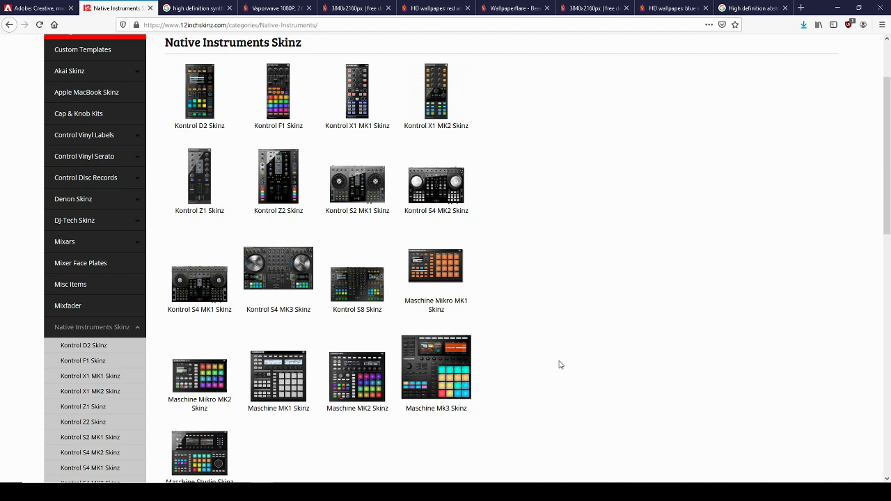
scroll(560, 365, "up", 3)
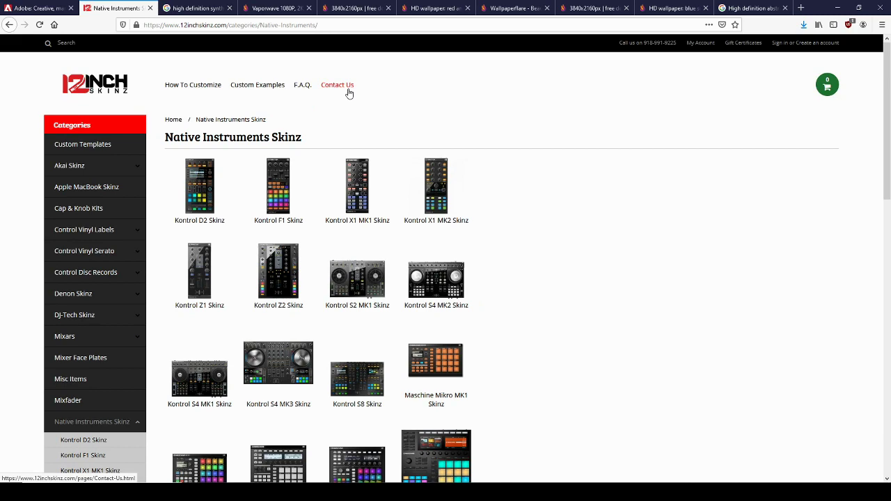
scroll(491, 296, "down", 2)
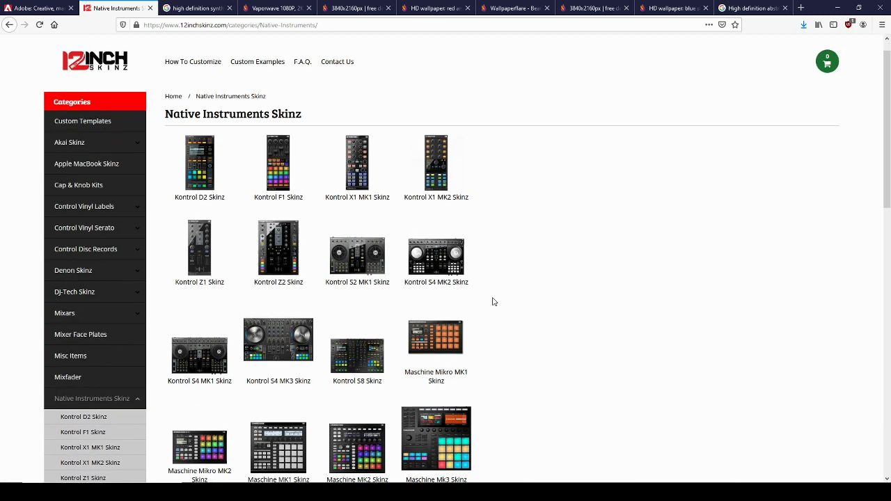
scroll(491, 300, "down", 3)
scroll(491, 300, "up", 2)
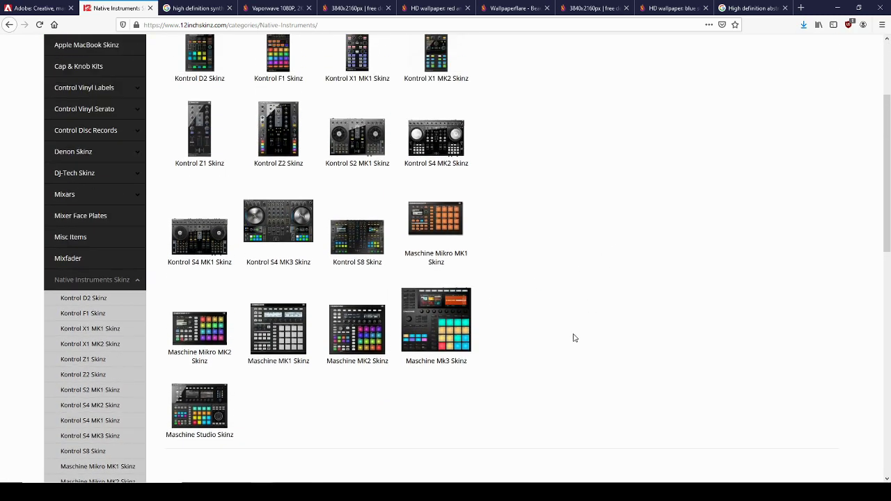
left_click(266, 232)
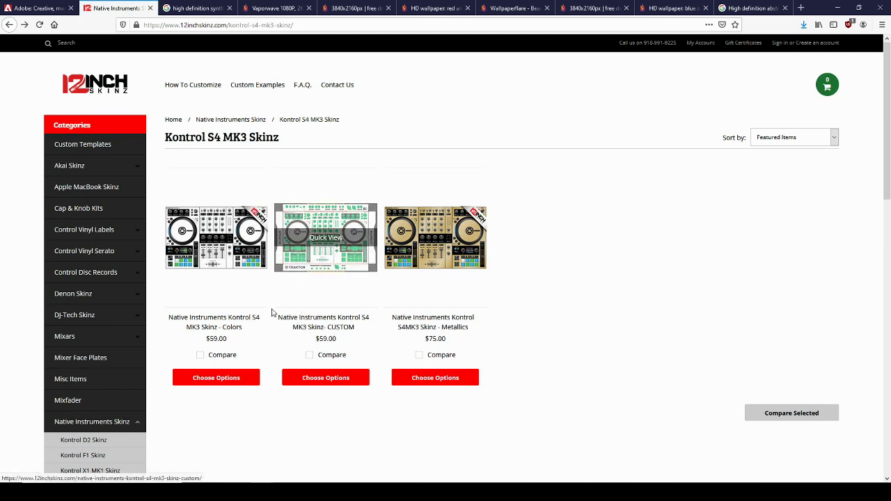
left_click(327, 327)
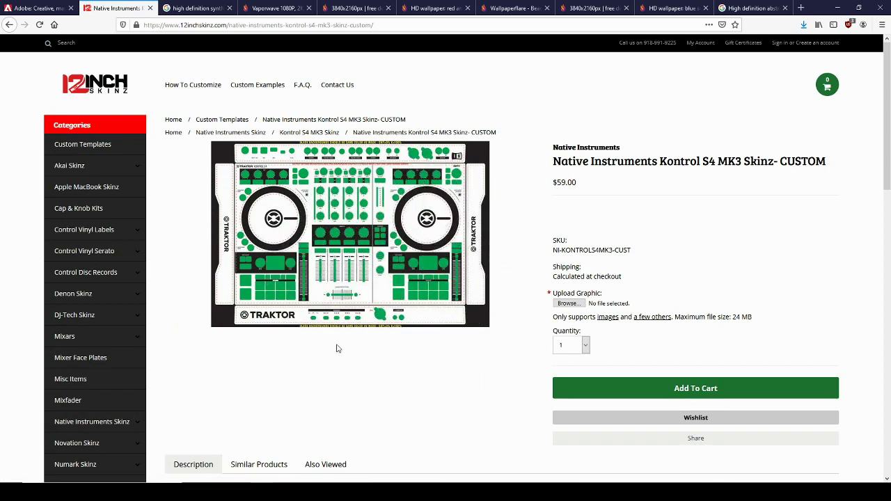
Request the Photoshop template download from the product description and dismiss the file-saving prompt.
scroll(337, 348, "down", 5)
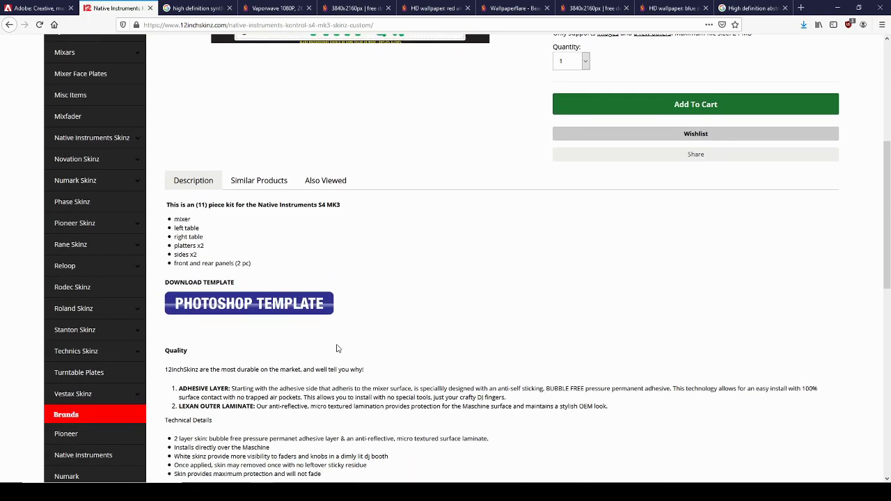
scroll(337, 348, "up", 5)
scroll(337, 348, "down", 5)
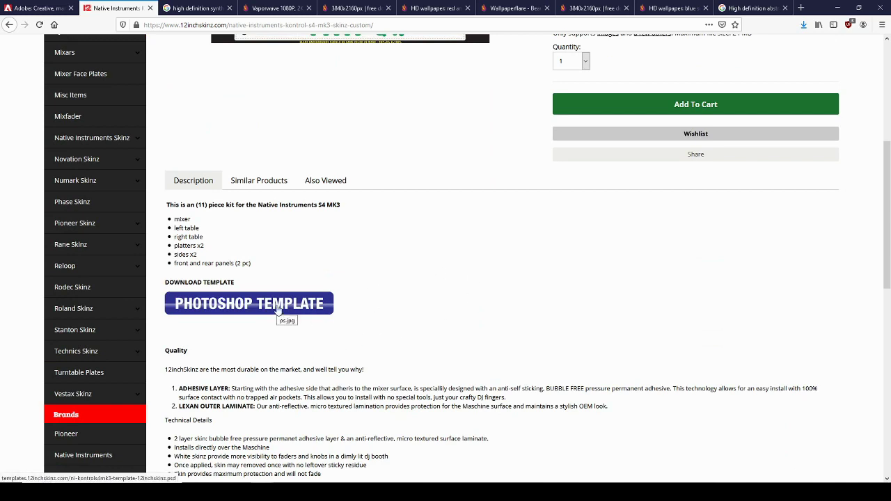
left_click(277, 310)
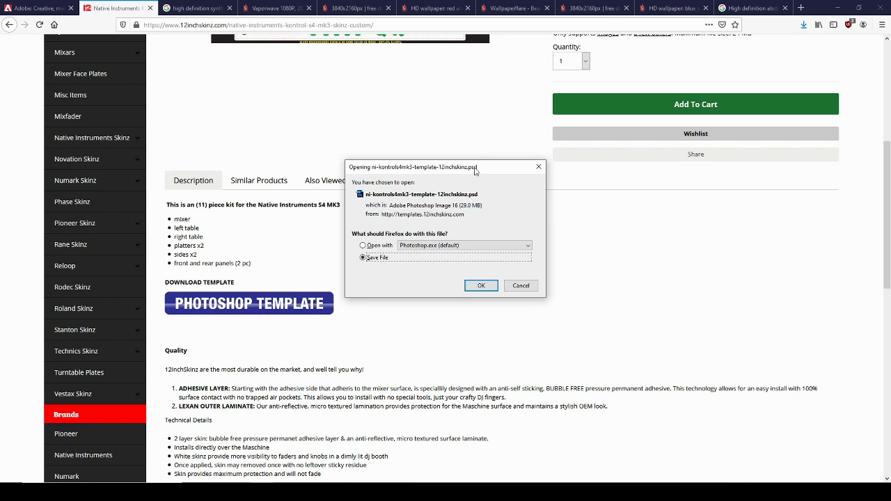
left_click_drag(476, 169, 493, 203)
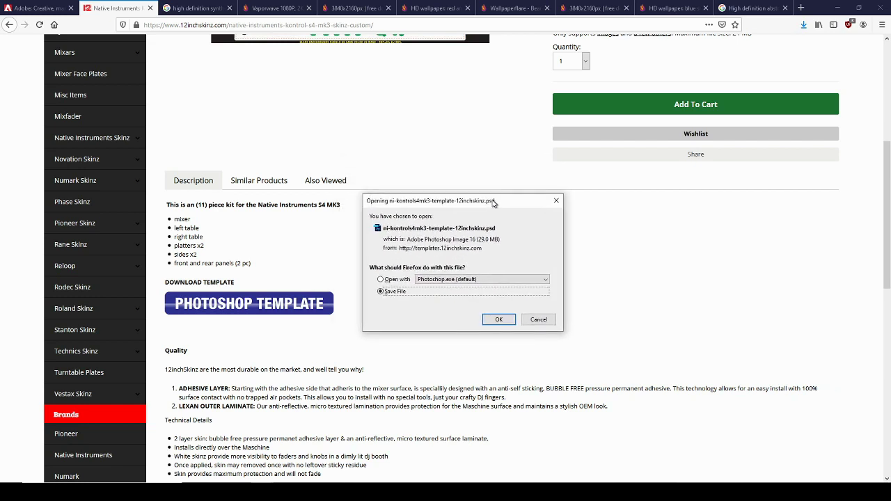
left_click(546, 323)
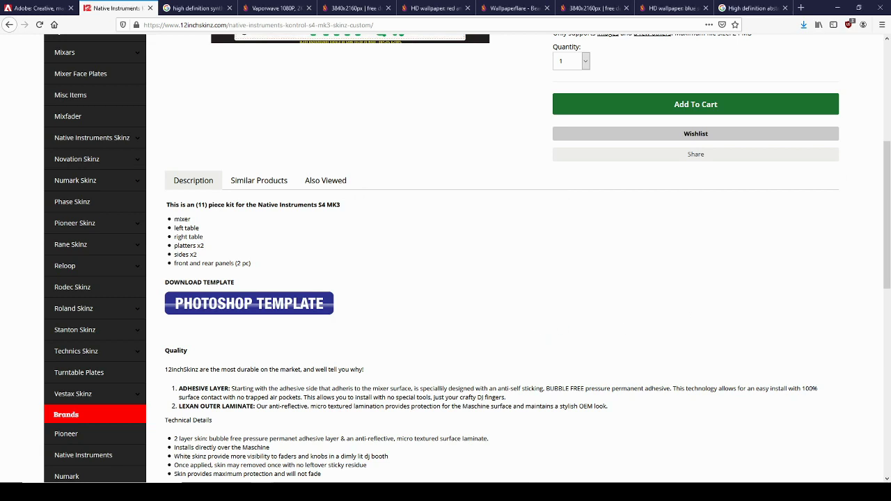
Look at the Adobe homepage, and review the description and template preview on the custom skin's product page.
left_click(44, 8)
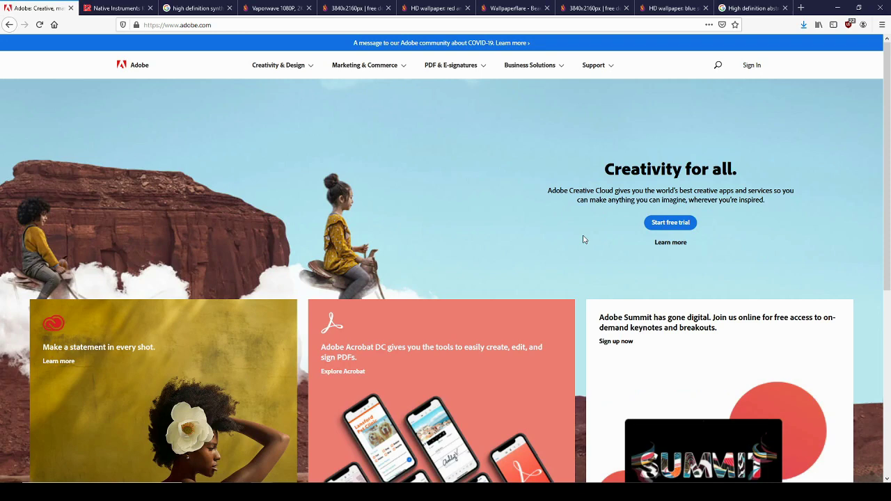
left_click(119, 10)
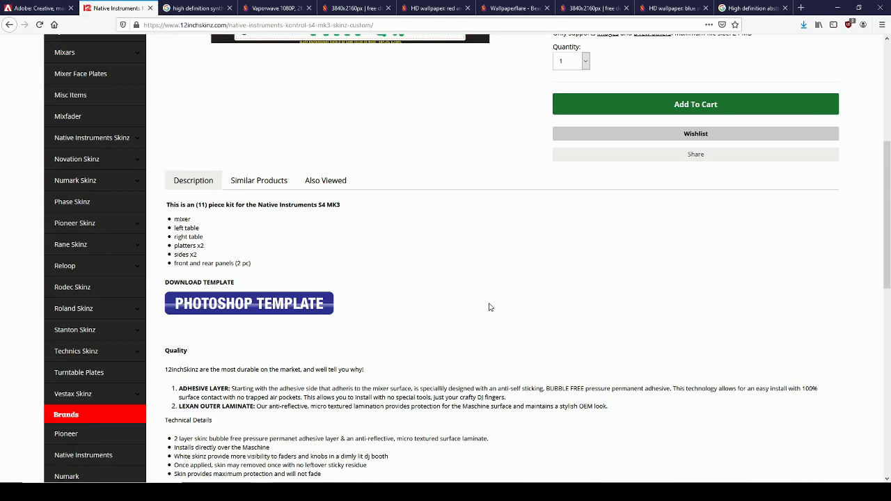
scroll(490, 307, "down", 2)
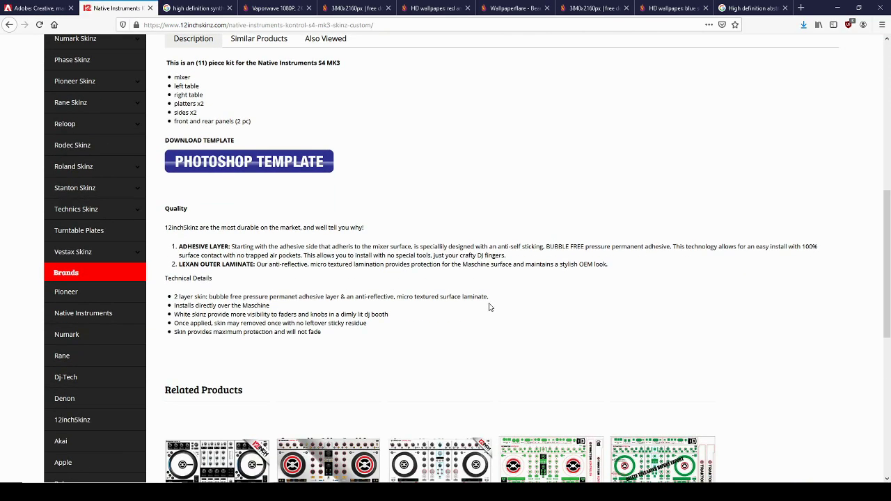
scroll(489, 307, "up", 3)
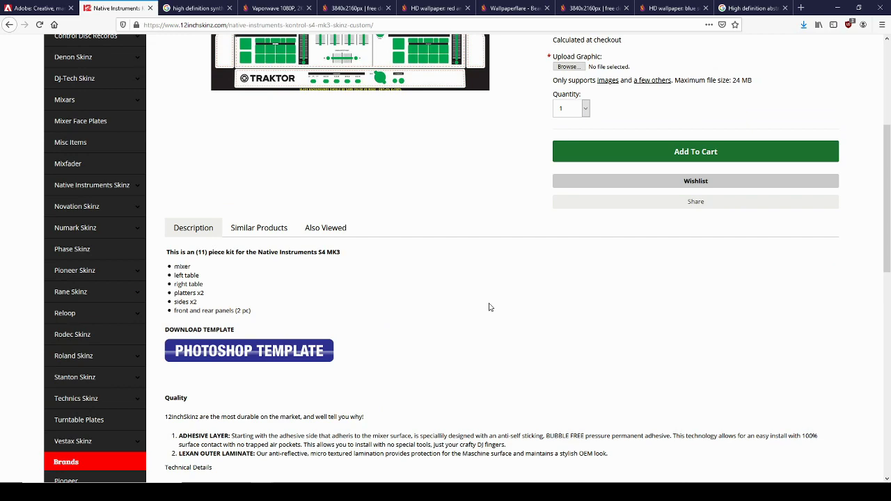
scroll(490, 307, "up", 3)
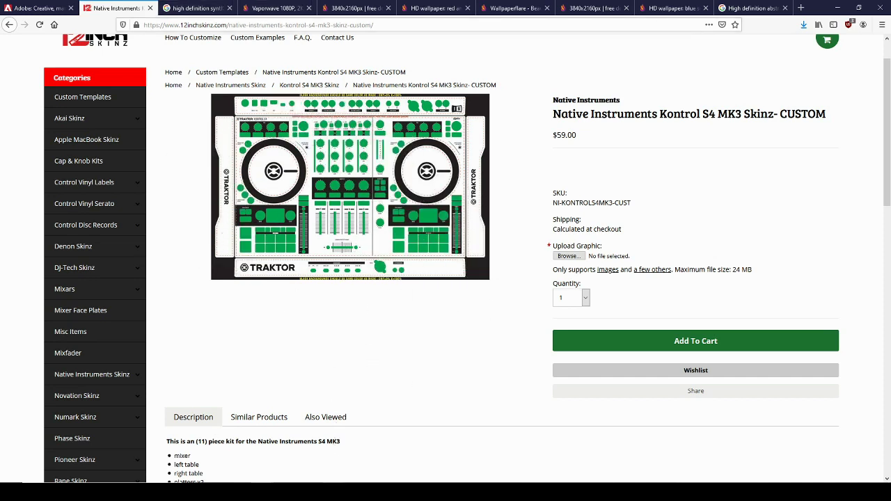
Switch to Photoshop and outline the left deck in S4-MK3-Top.jpg with a screen-capture area of about 394 x 735 px.
left_click(309, 491)
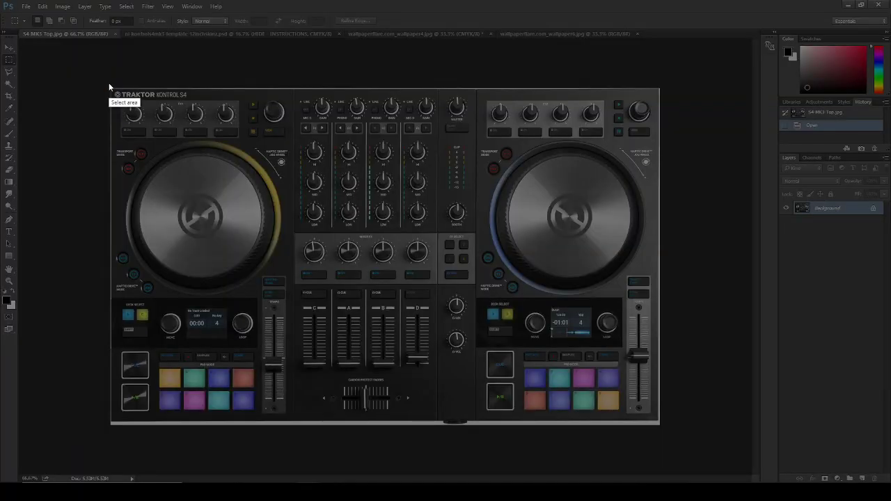
left_click_drag(108, 83, 291, 423)
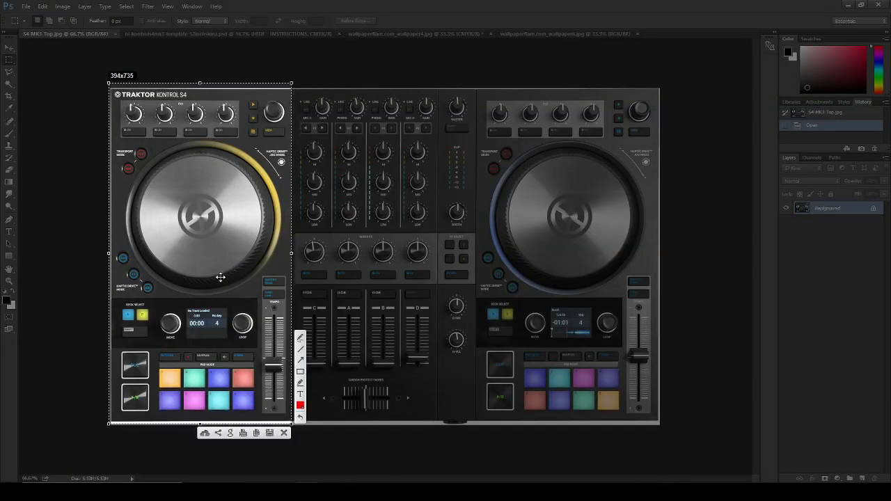
mouse_move(218, 287)
left_mouse_down()
mouse_move(383, 307)
mouse_move(403, 289)
mouse_move(562, 312)
mouse_move(583, 287)
mouse_move(583, 296)
mouse_move(220, 285)
mouse_move(572, 287)
mouse_move(219, 289)
left_mouse_up()
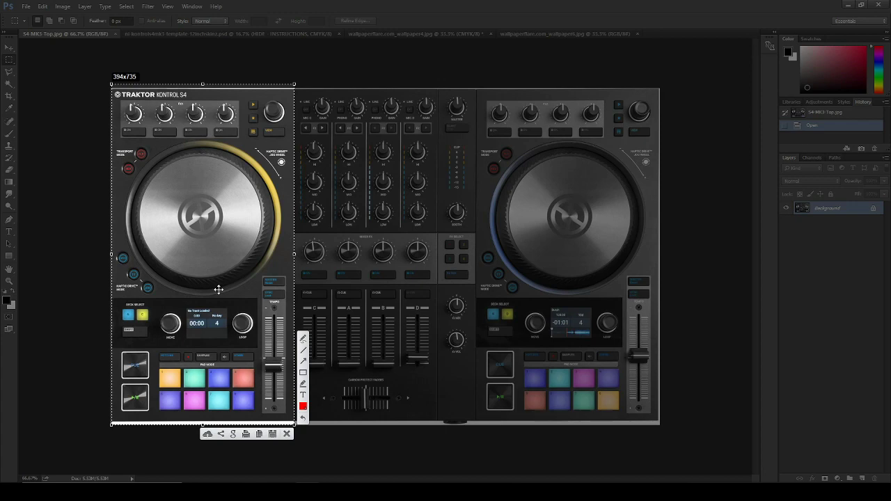
mouse_move(219, 289)
left_mouse_down()
mouse_move(404, 295)
mouse_move(201, 286)
mouse_move(219, 287)
left_mouse_up()
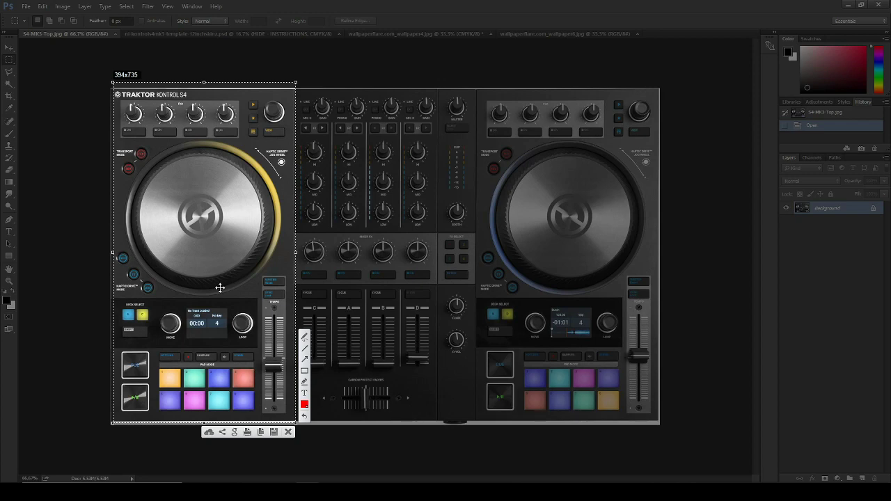
key("Escape")
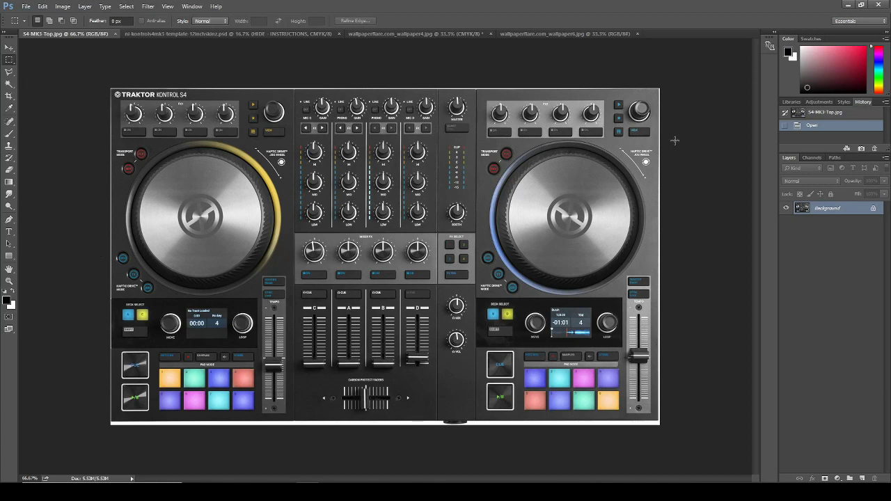
left_click_drag(665, 97, 720, 358)
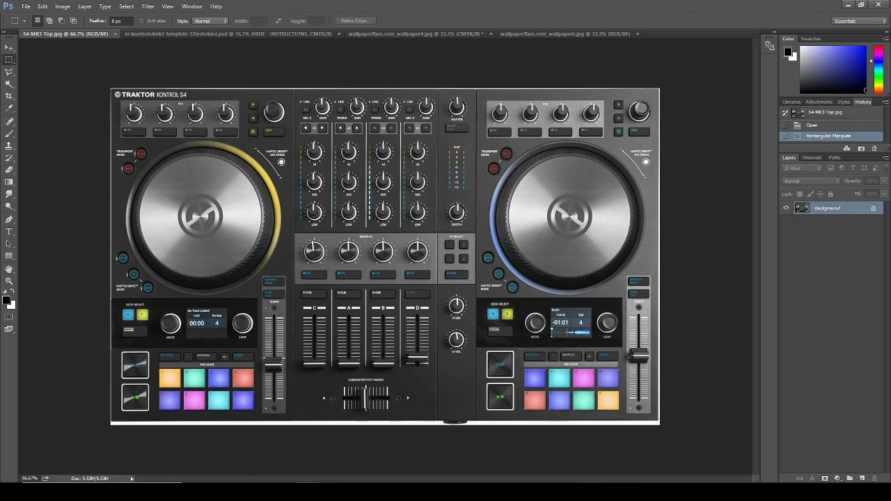
Switch back to Firefox and search Google Images for "high definition abstract images" in a new tab.
key("alt+Tab")
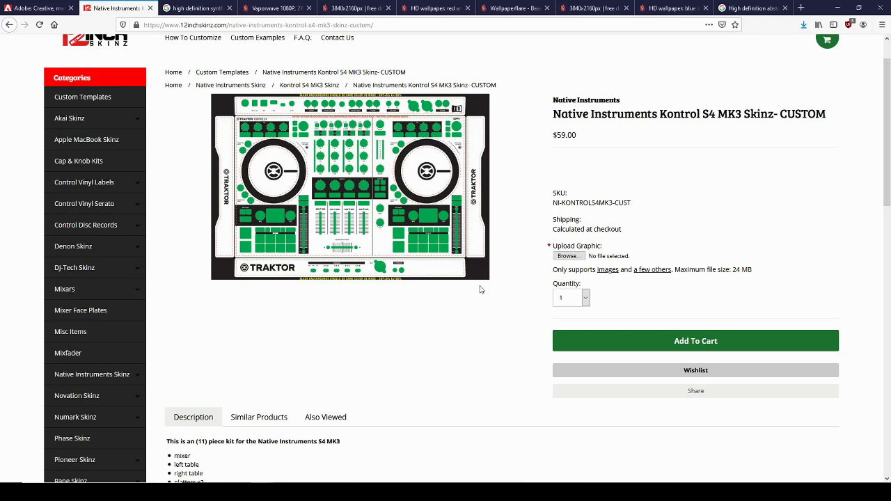
left_click(188, 9)
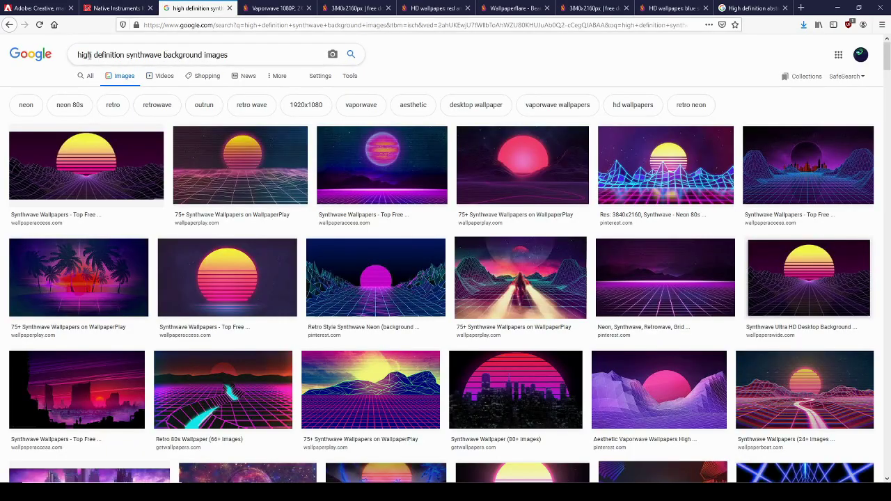
left_click(802, 9)
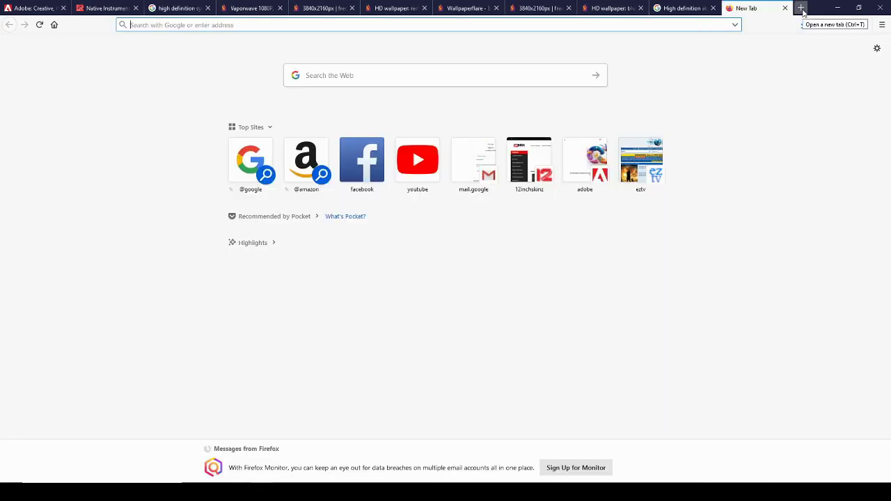
type("google.com")
key("Return")
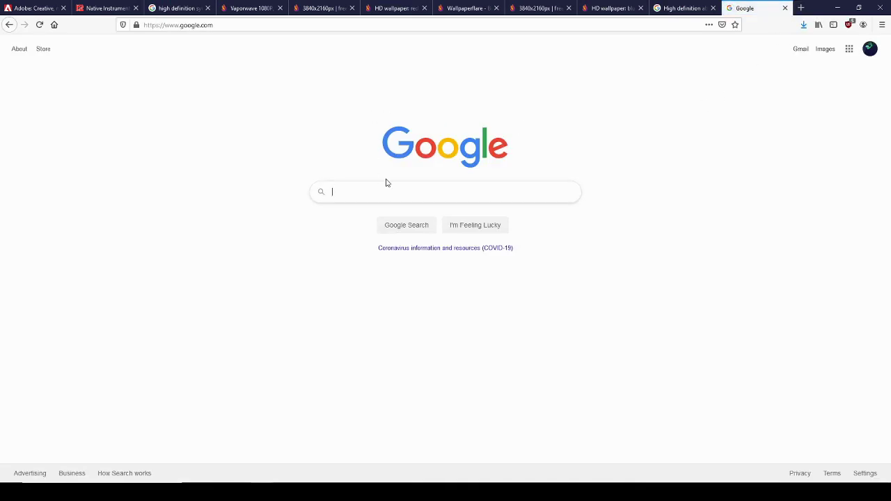
type("high defi")
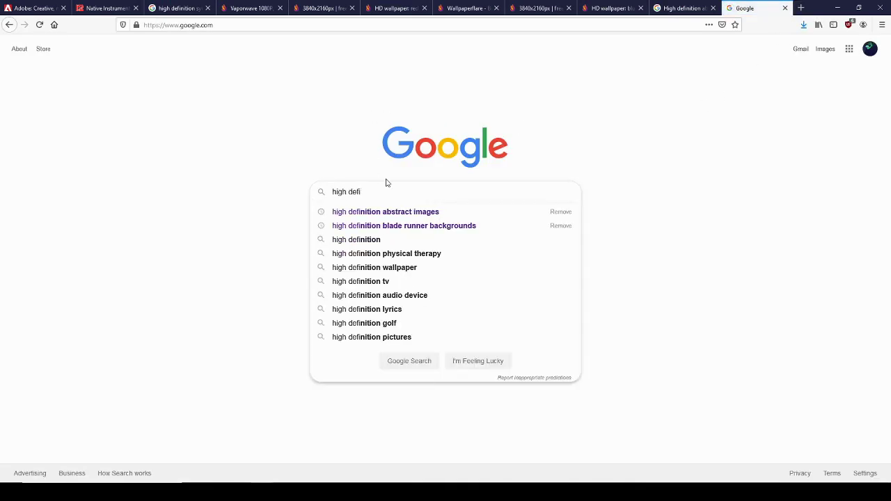
type("nitian")
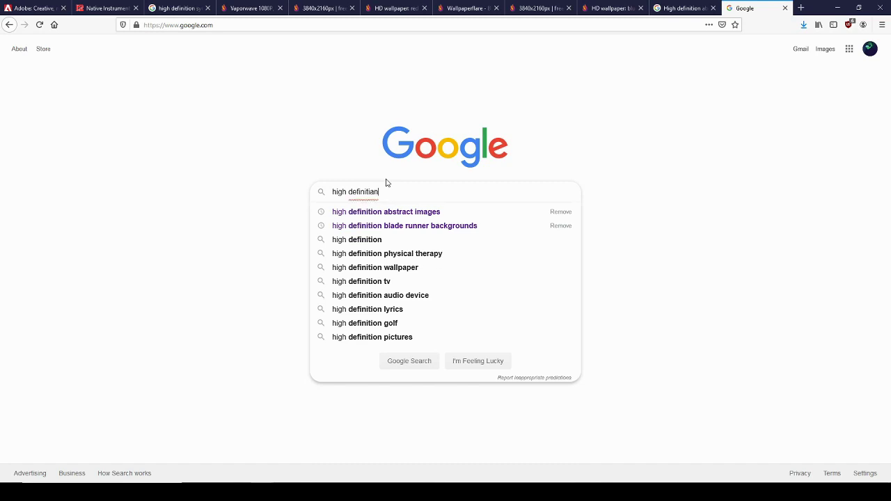
left_click(411, 217)
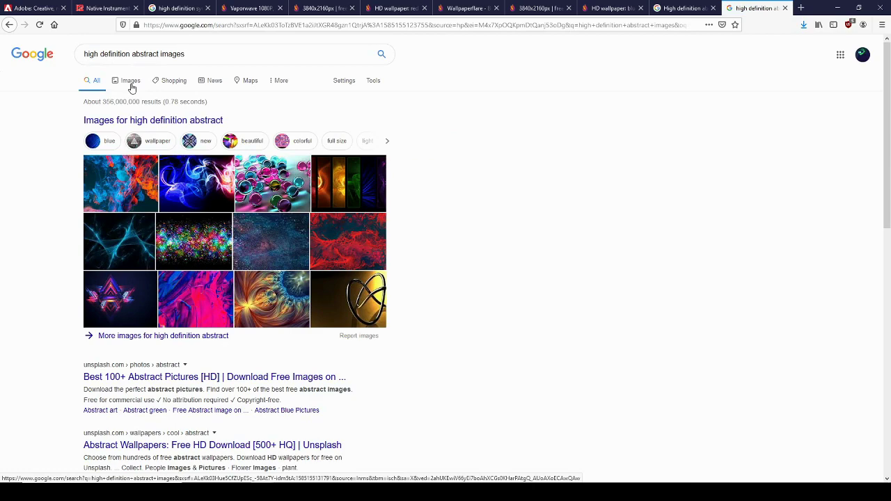
left_click(130, 81)
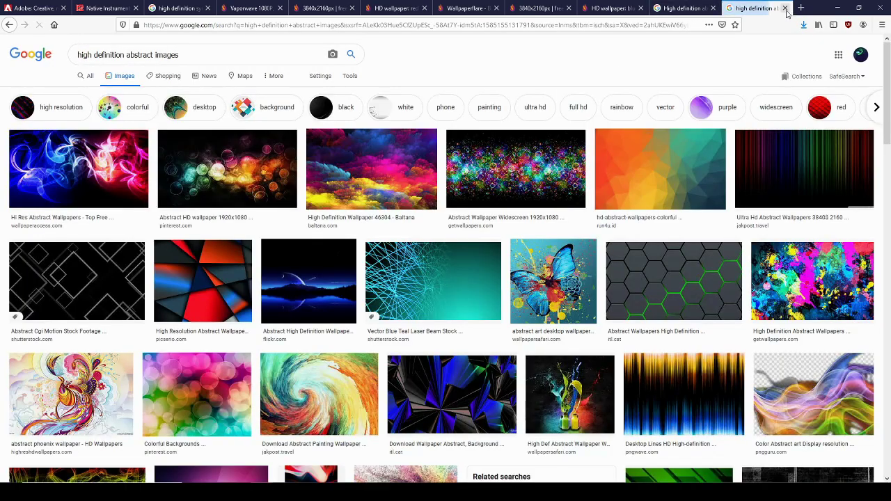
left_click(786, 8)
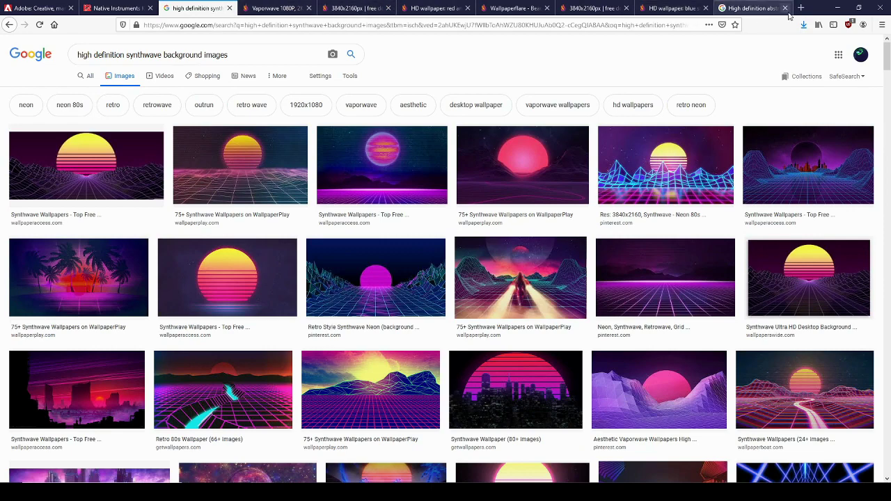
right_click(763, 14)
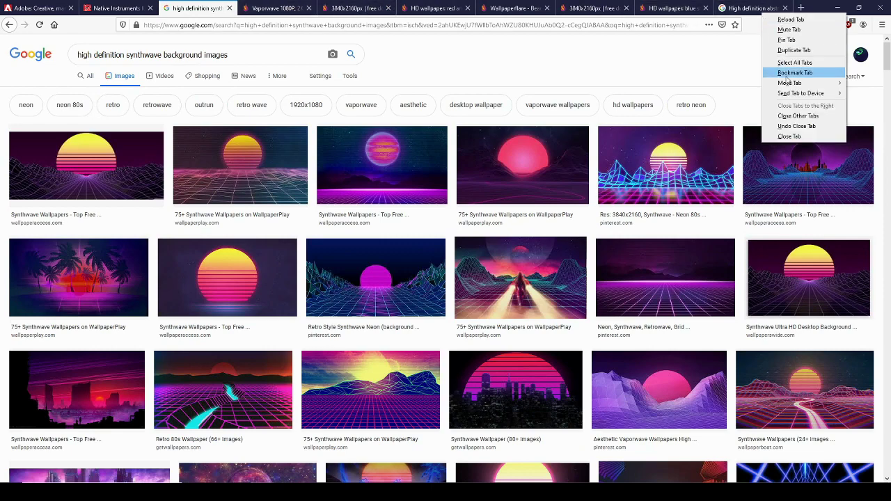
left_click(799, 126)
Browse the high definition abstract image results and preview the red 3D-rendered digital particles image from Alamy.
scroll(384, 231, "down", 1)
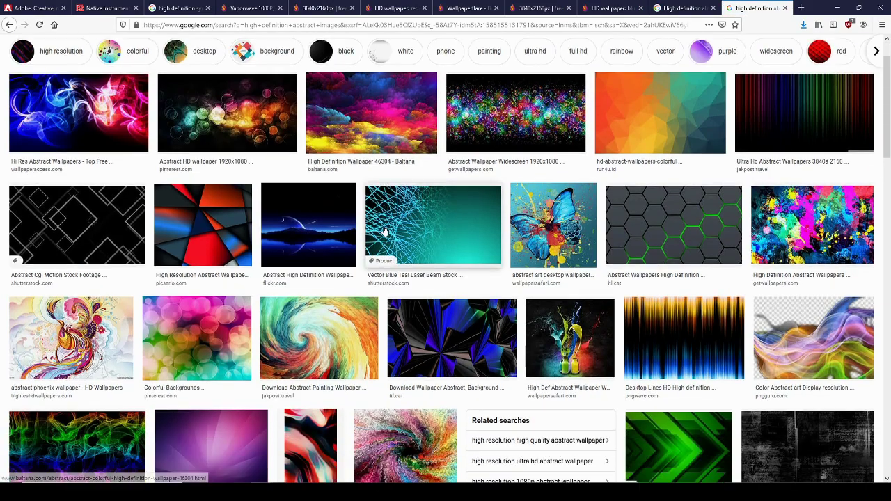
scroll(384, 231, "down", 4)
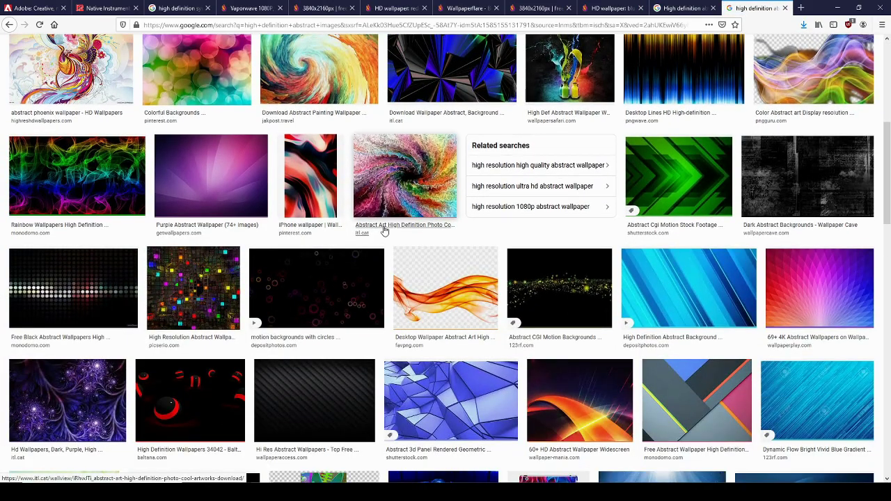
scroll(383, 225, "down", 5)
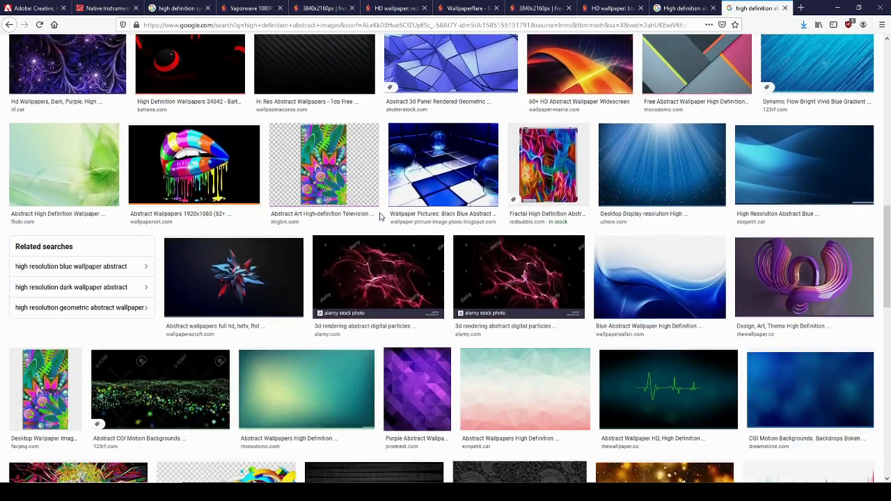
scroll(381, 216, "down", 3)
scroll(379, 147, "up", 1)
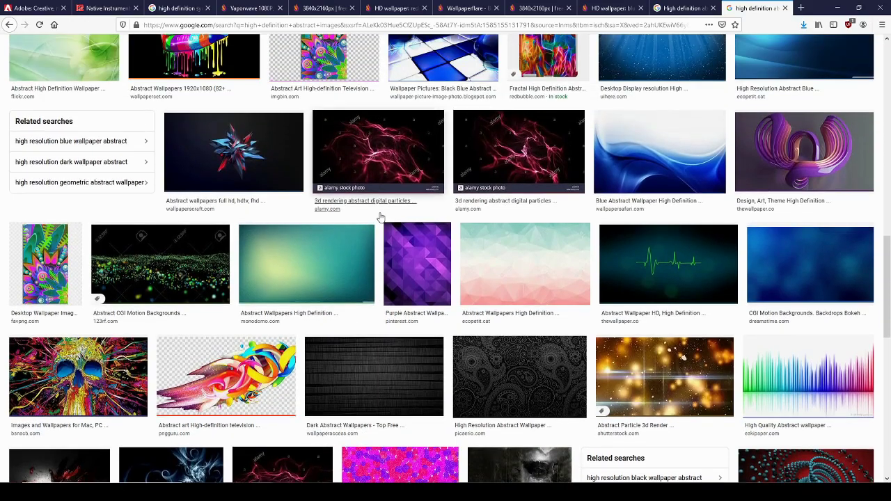
left_click(379, 142)
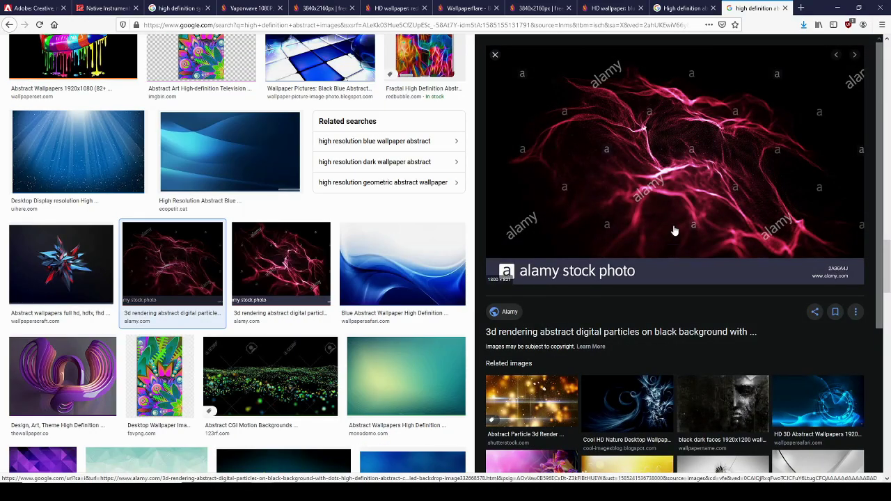
Preview related abstract wallpapers one after another, ending with the blue Flame HD Wallpaper, 2560x1440, from Wallpaper Abyss.
left_click(635, 414)
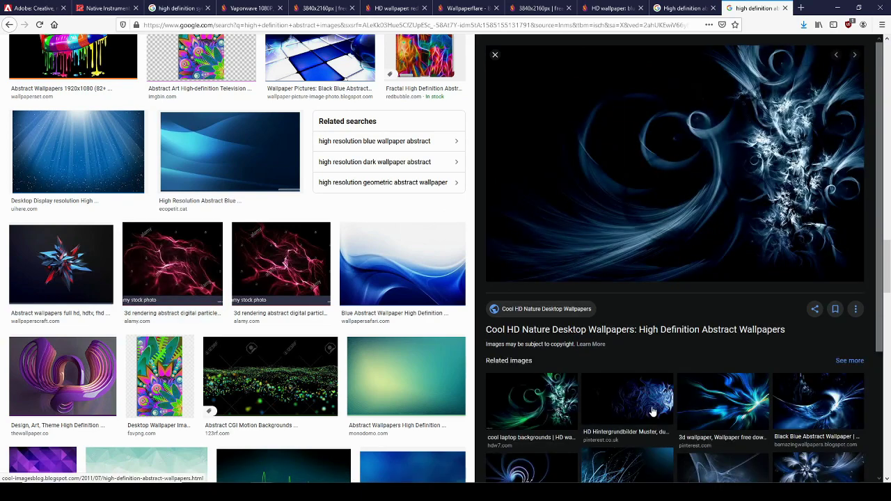
left_click(653, 412)
left_click(654, 407)
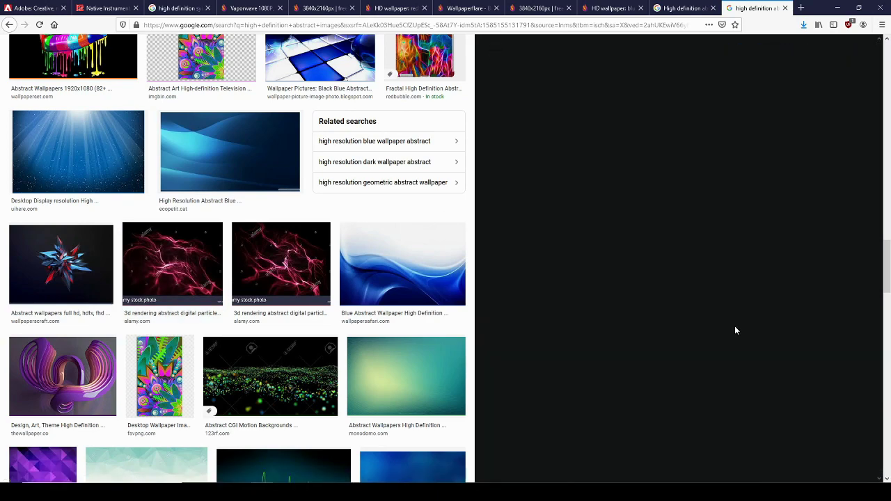
left_click(628, 370)
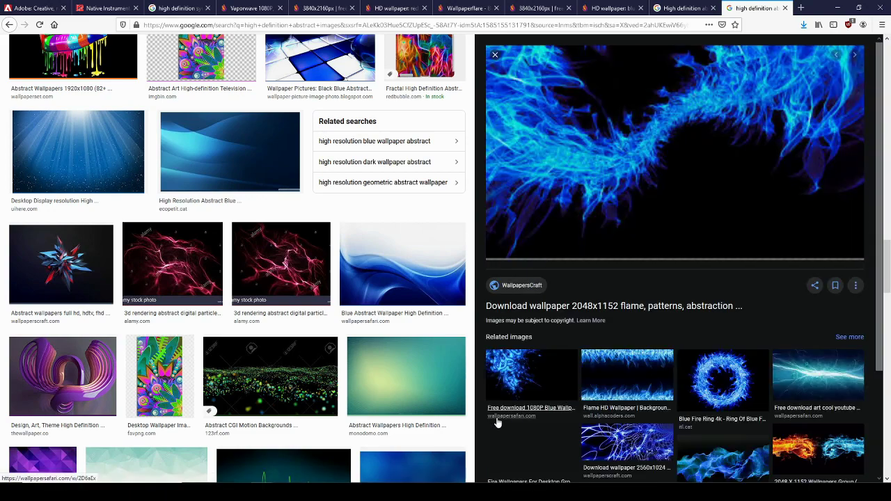
left_click(590, 382)
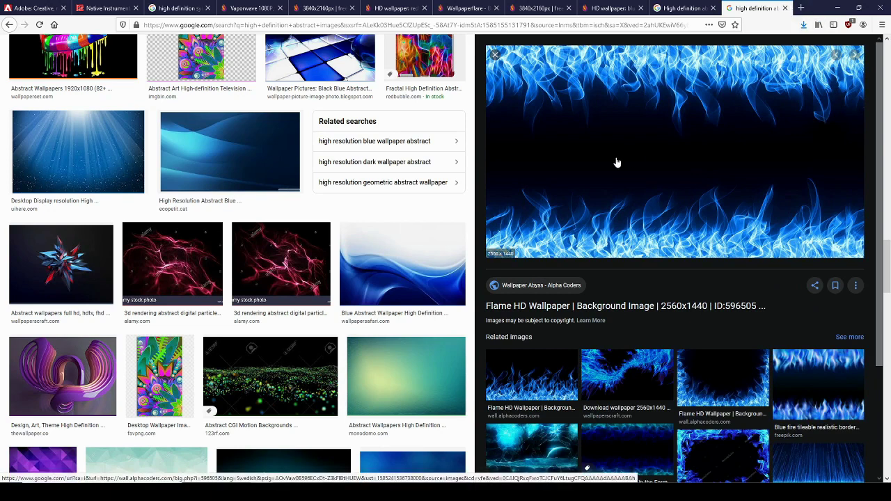
Copy a screen capture of about 142 x 98 px around the flame image's resolution label, and close this search tab.
key("Print")
left_click_drag(544, 227, 477, 273)
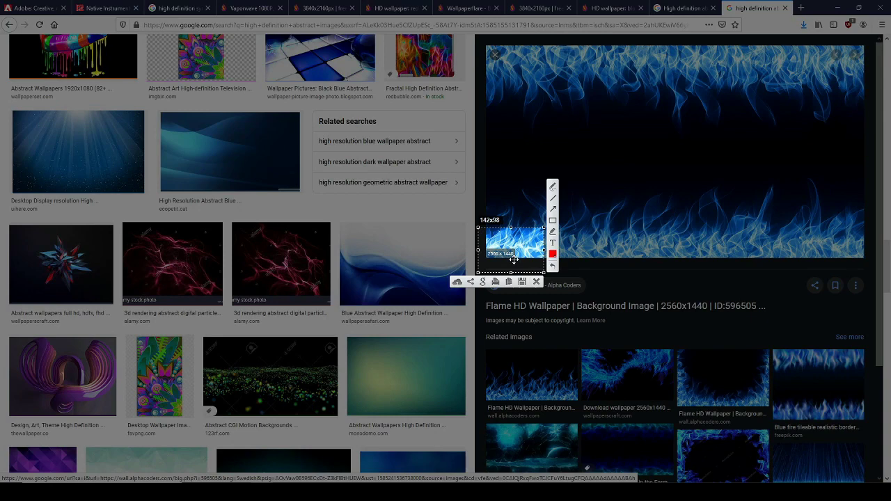
key("ctrl+c")
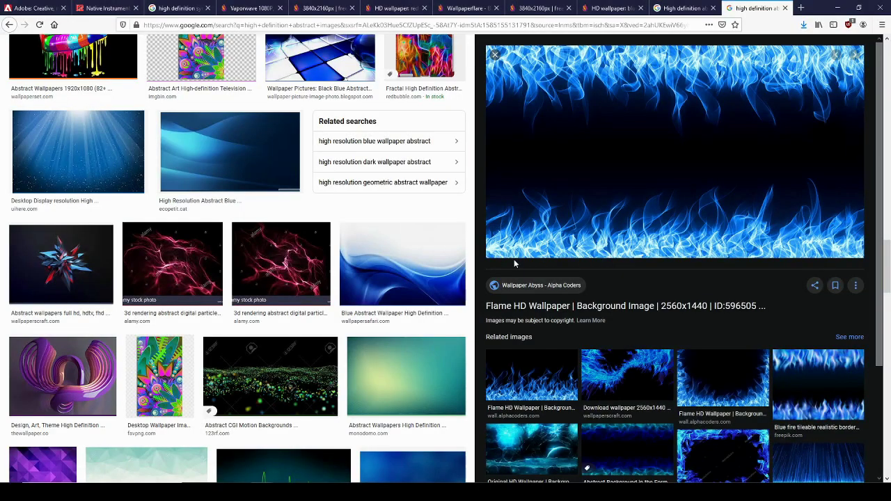
left_click(785, 9)
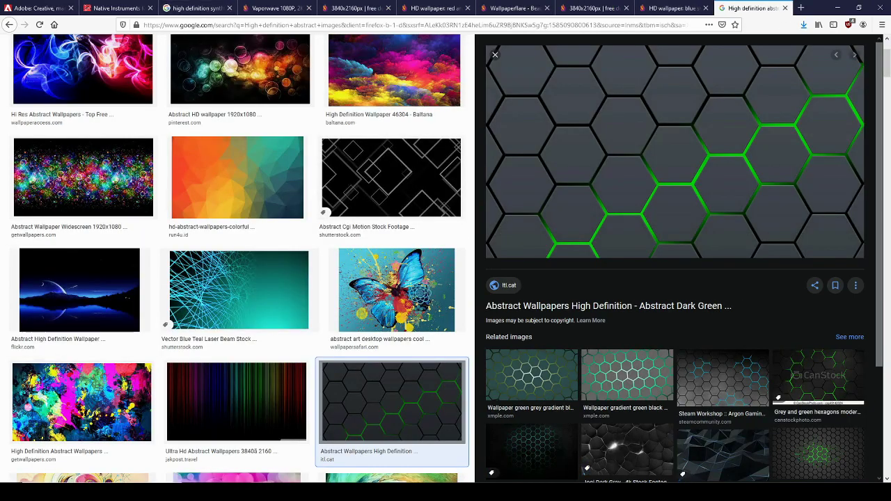
Switch to Photoshop and check the pixel dimensions and resolution of the Kontrol S4 MK3 template in Image Size.
left_click(838, 7)
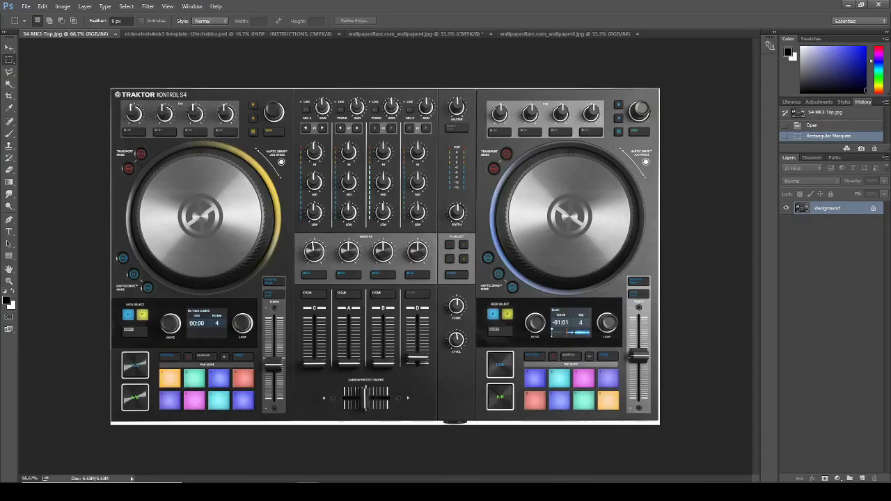
left_click(168, 34)
left_click(63, 7)
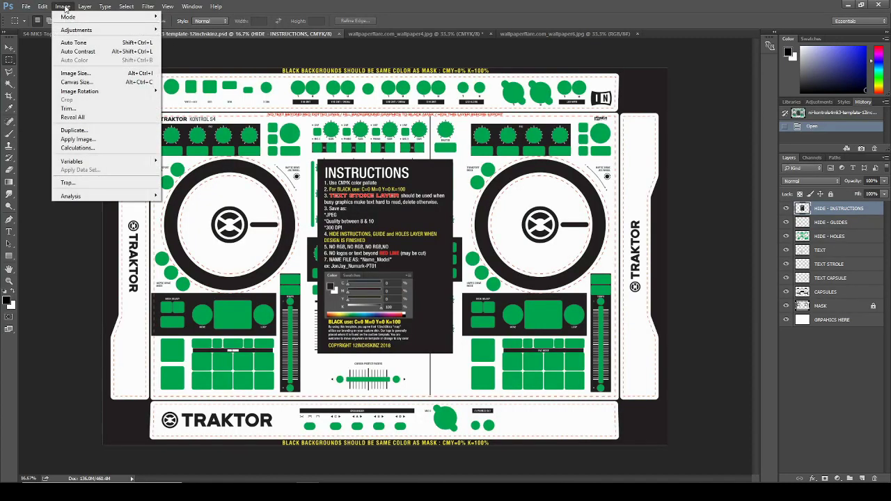
left_click(63, 76)
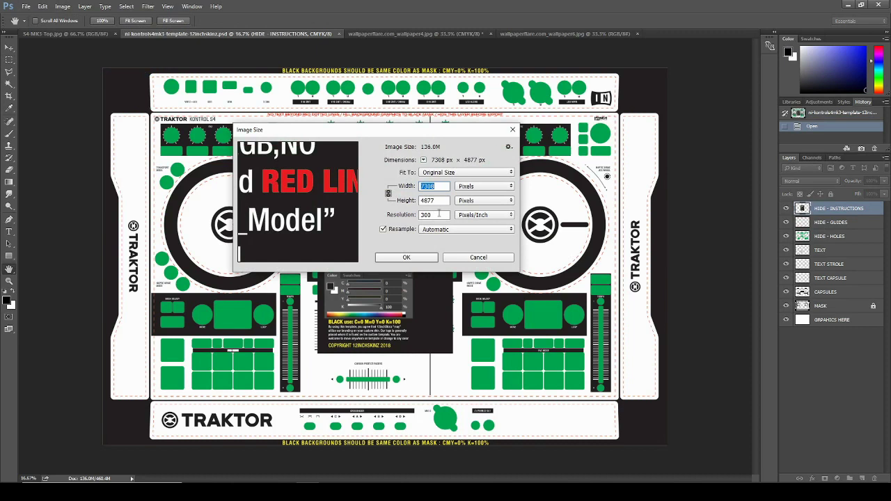
double_click(440, 214)
left_click(512, 131)
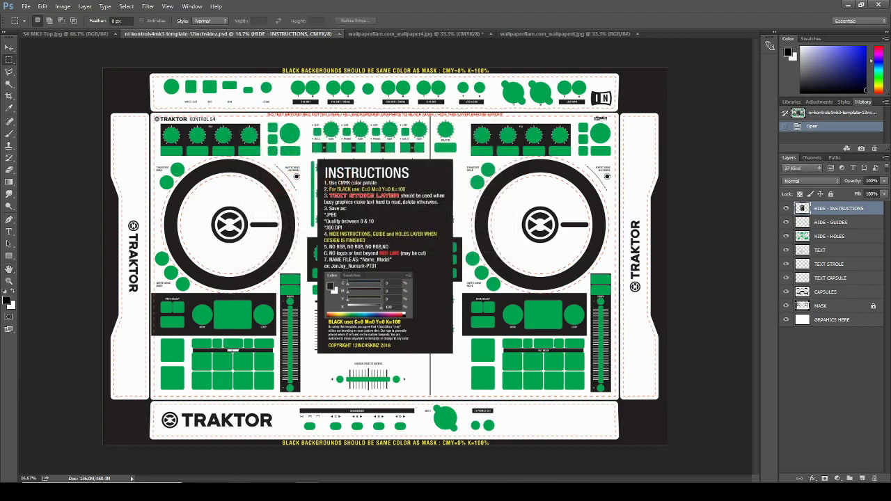
Check the pixel dimensions and resolution of wallpaperflare.com_wallpaper4.jpg in Image Size.
left_click(847, 5)
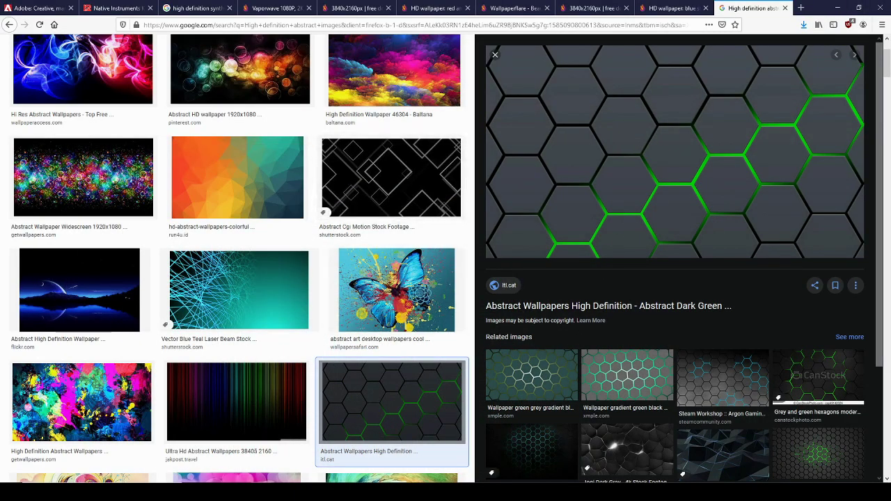
key("alt+Tab")
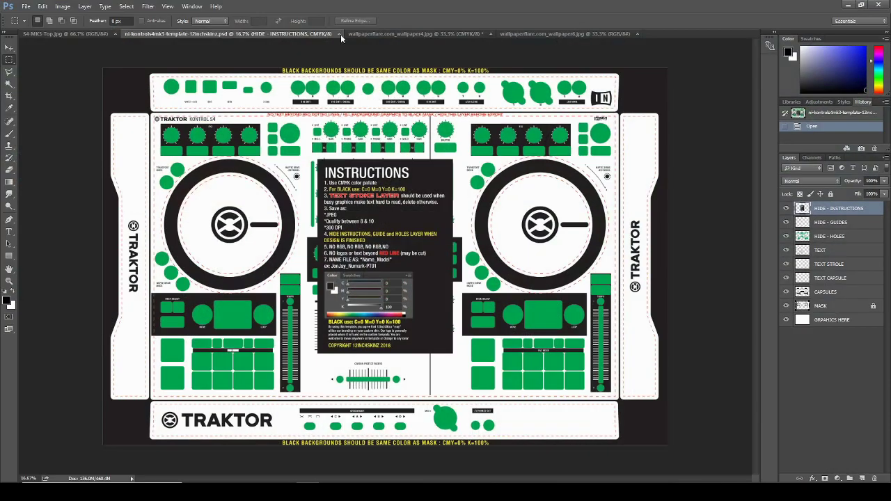
left_click(403, 35)
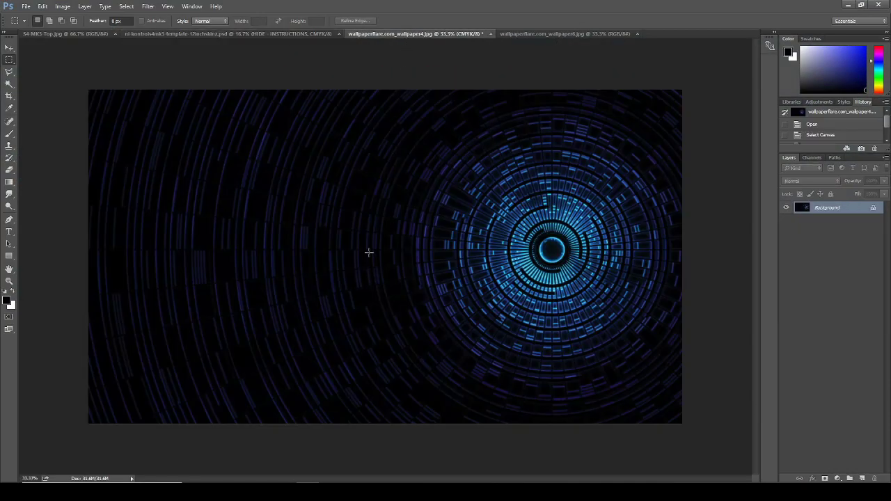
left_click(59, 8)
left_click(78, 75)
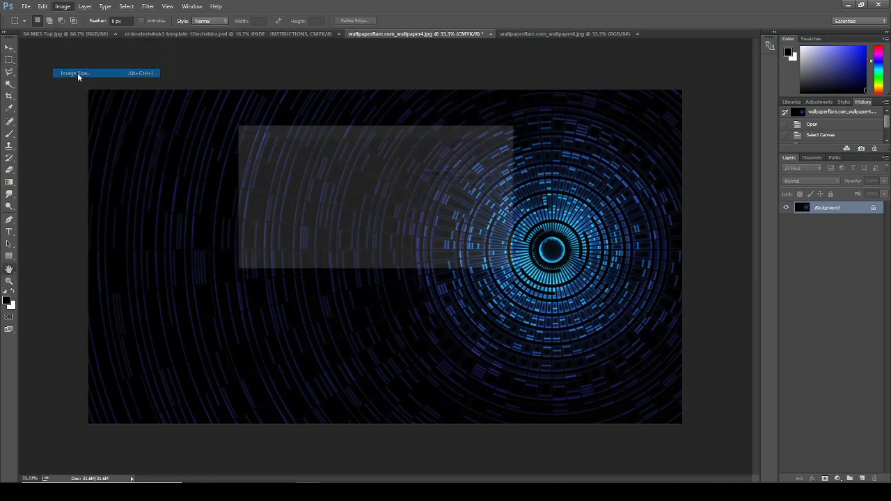
double_click(424, 215)
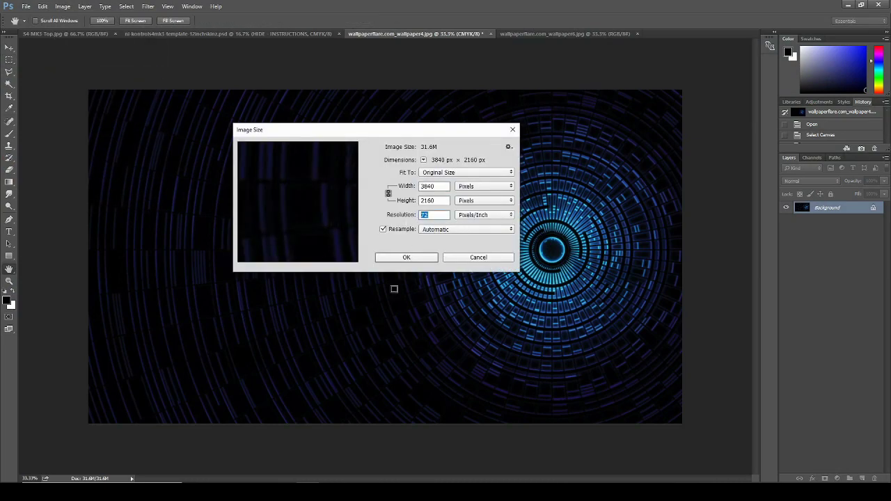
left_click(478, 258)
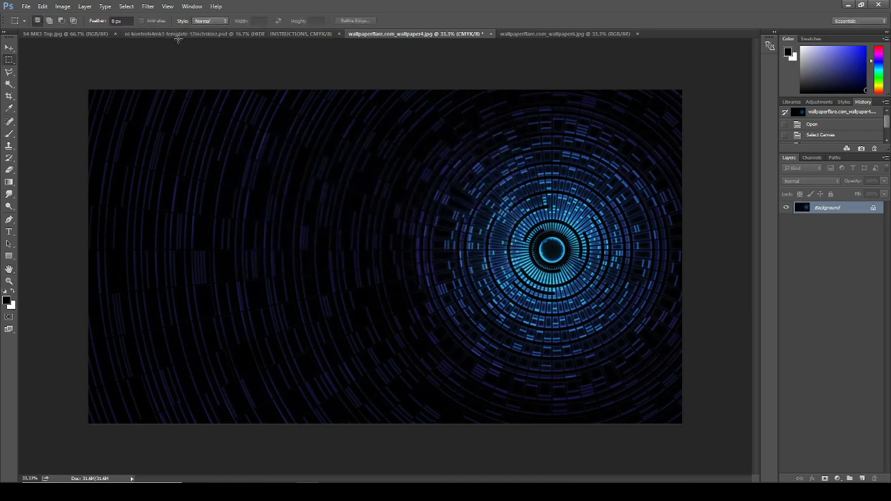
Switch back to Firefox and browse the Google Images results for high definition synthwave background images.
left_click(150, 34)
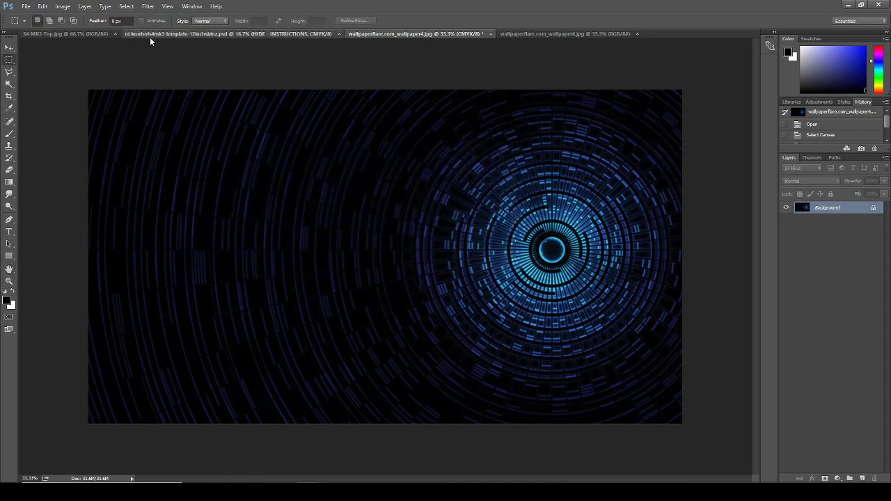
left_click(848, 5)
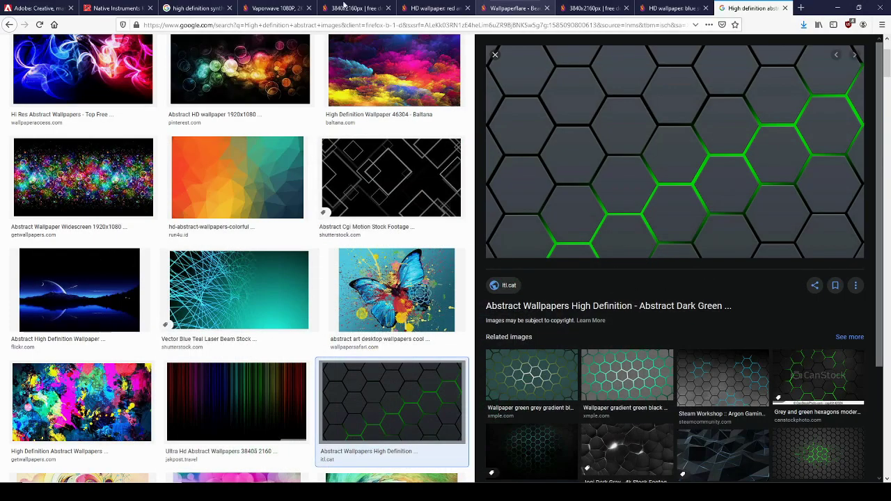
left_click(174, 11)
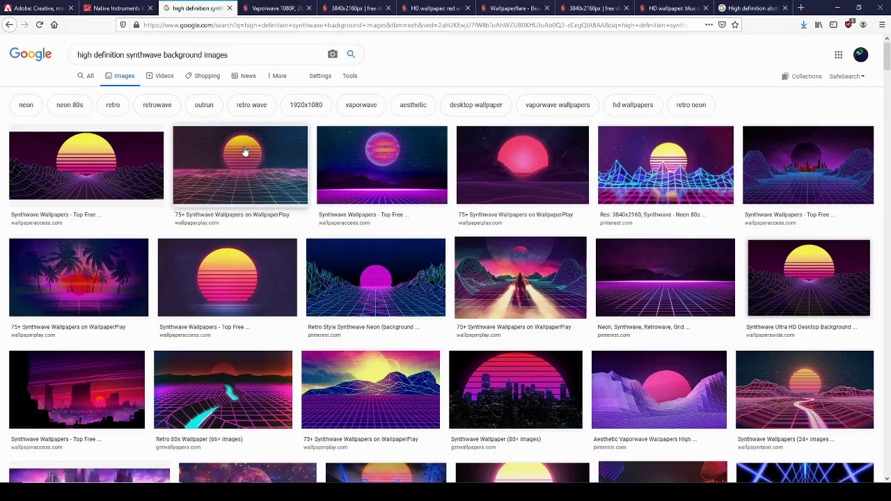
scroll(243, 151, "down", 10)
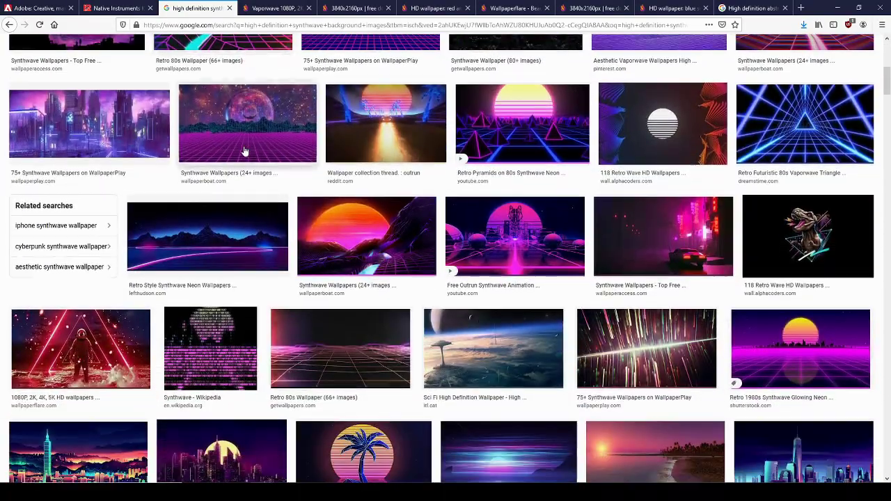
scroll(244, 151, "up", 10)
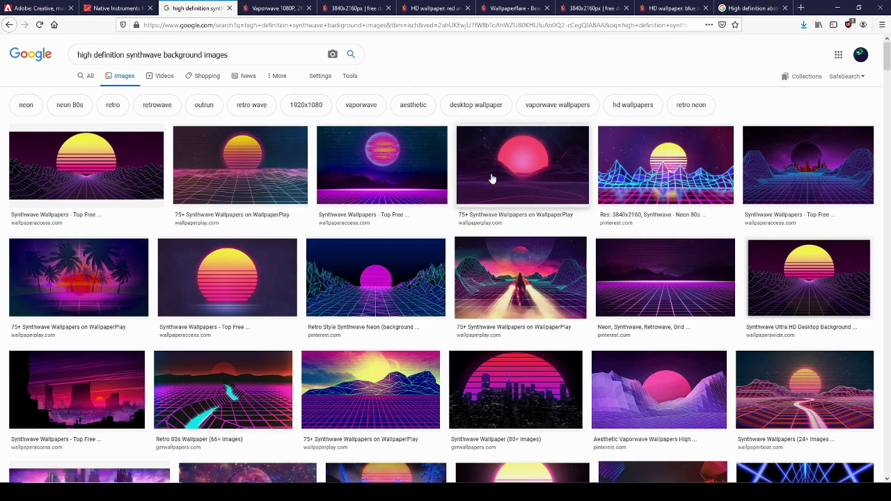
scroll(492, 179, "down", 3)
scroll(491, 179, "up", 3)
Browse the Vaporwave wallpapers on Wallpaper Flare and open the page of the red synthwave astronaut wallpaper.
left_click(260, 13)
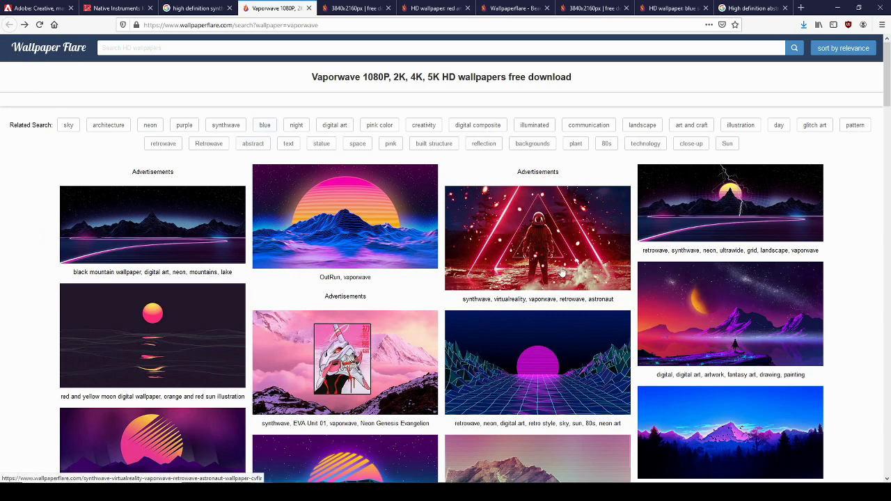
scroll(470, 281, "down", 4)
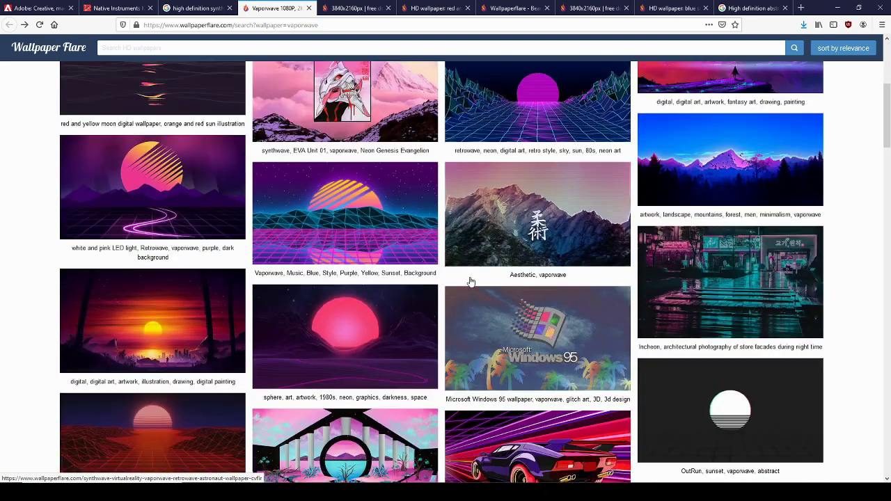
scroll(470, 281, "up", 4)
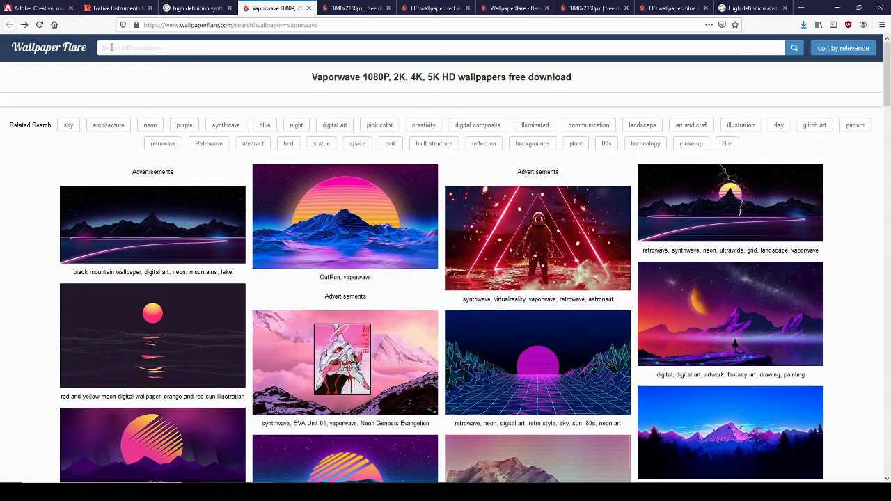
scroll(287, 262, "down", 6)
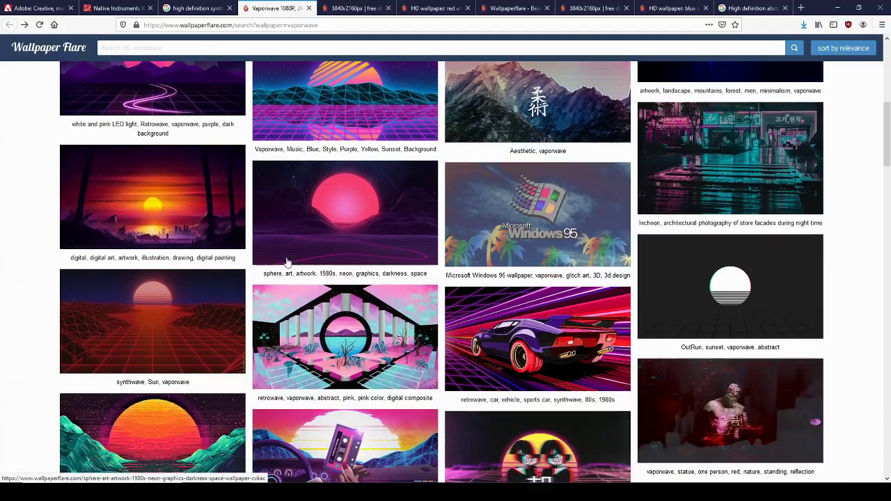
scroll(287, 262, "down", 3)
scroll(287, 262, "up", 9)
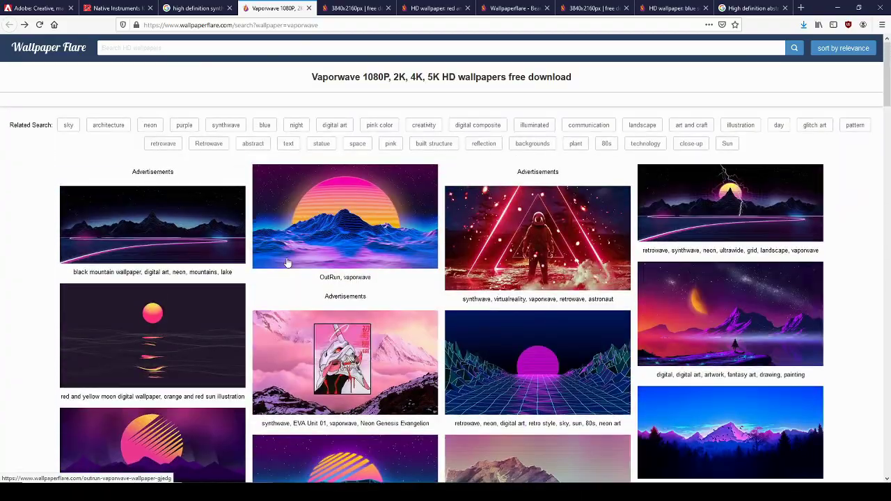
left_click(347, 323)
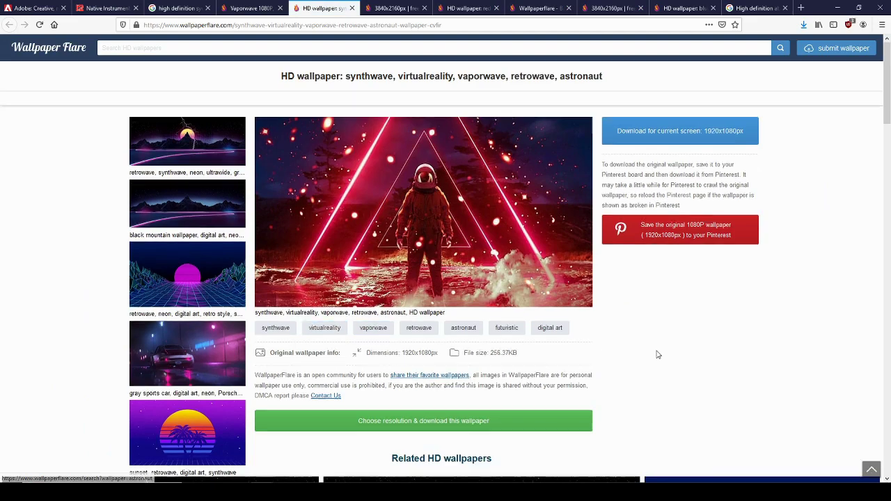
List the download resolutions for the red synthwave astronaut wallpaper and look through the desktop and multi-monitor sizes.
scroll(657, 355, "down", 2)
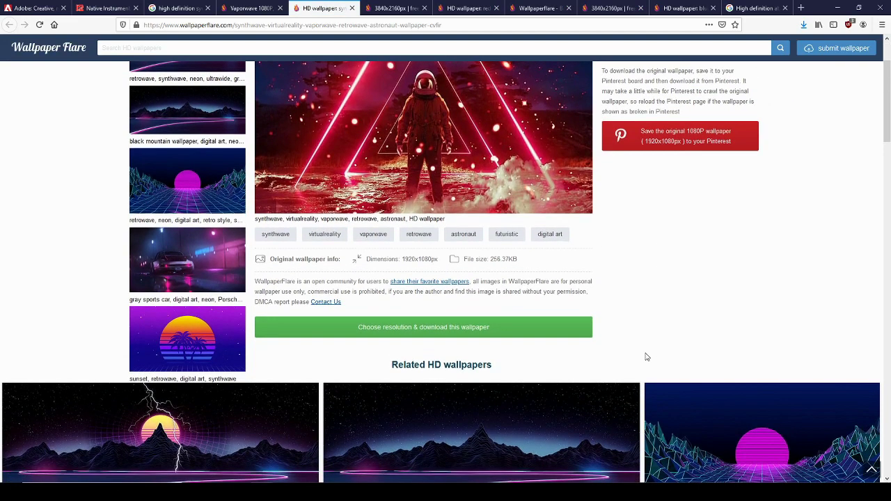
left_click(387, 327)
scroll(804, 322, "down", 2)
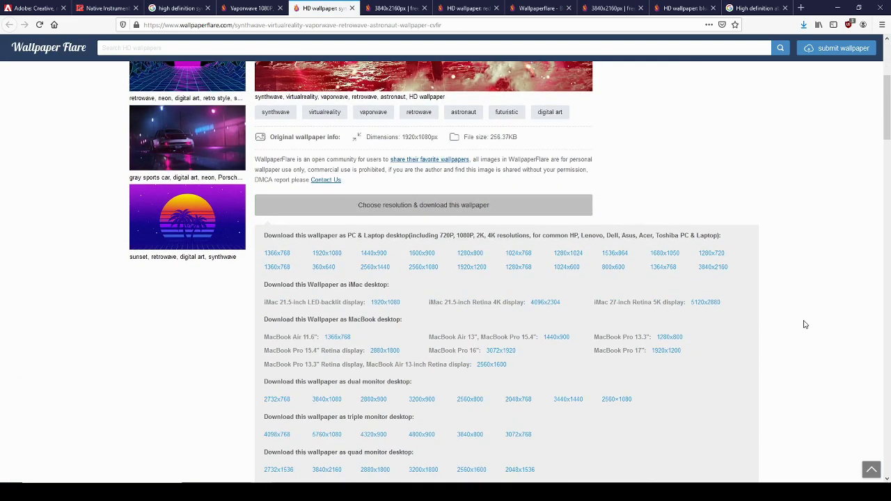
scroll(804, 325, "down", 2)
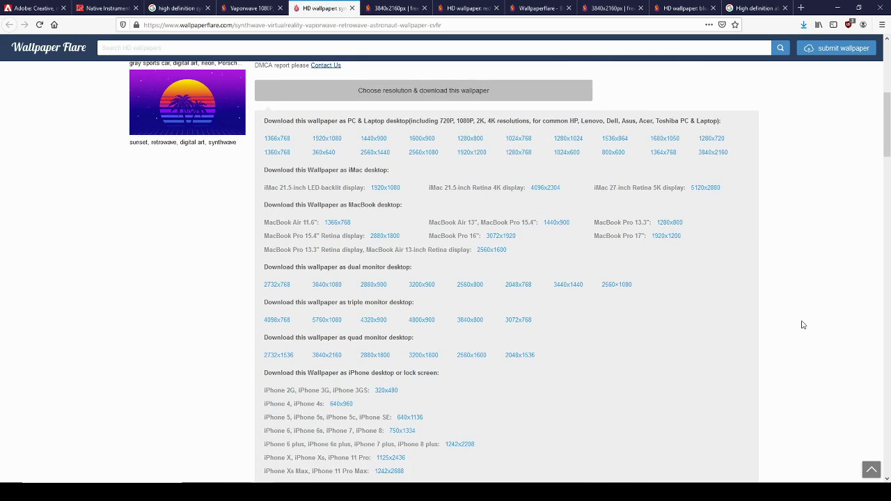
scroll(803, 325, "up", 6)
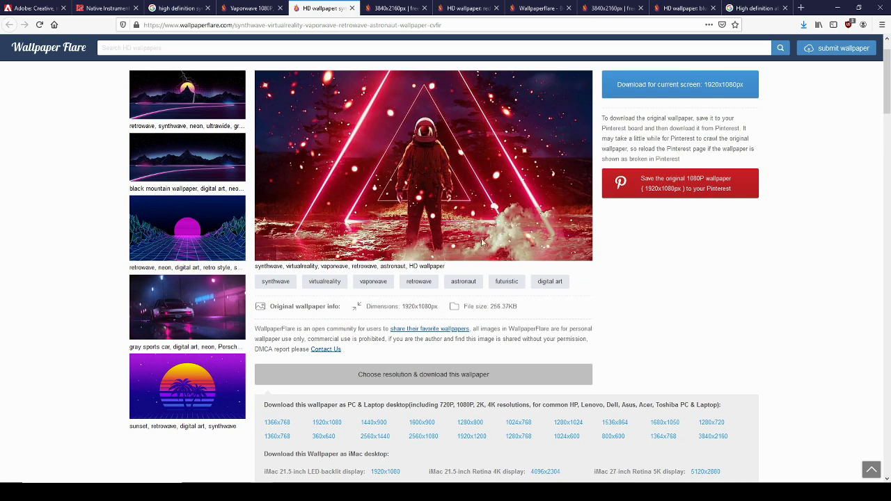
scroll(734, 306, "down", 2)
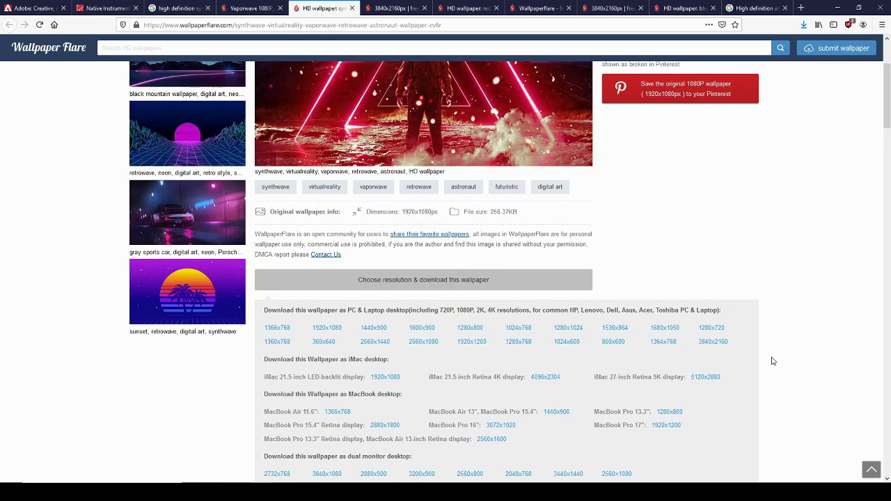
Open the 3840x2160 version of the astronaut wallpaper, inspect the image quality, and return to the wallpaper's main page.
left_click(715, 344)
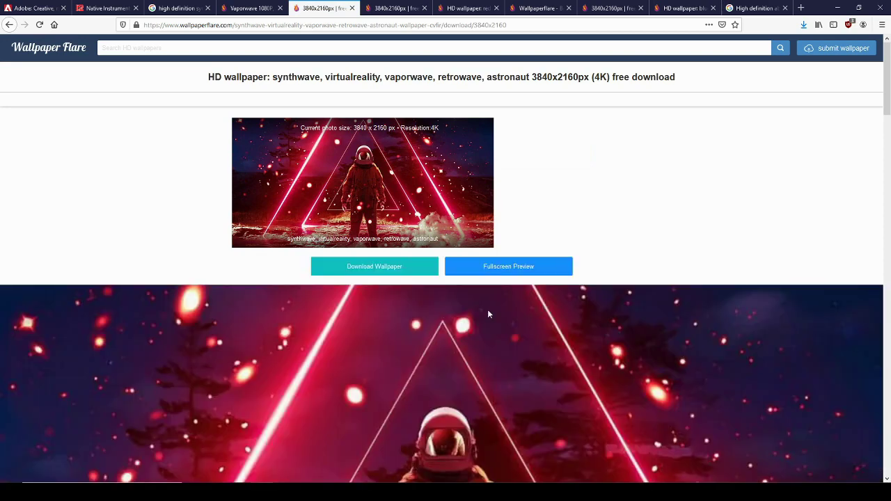
scroll(488, 314, "down", 3)
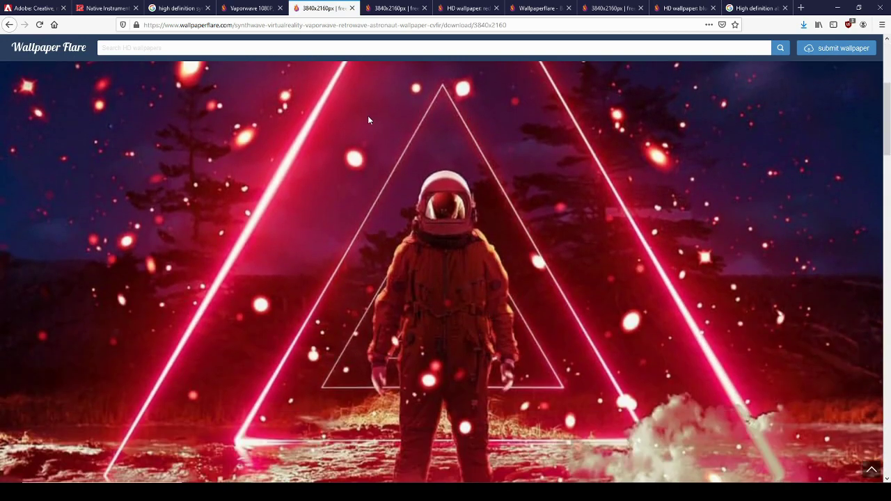
scroll(487, 334, "down", 4)
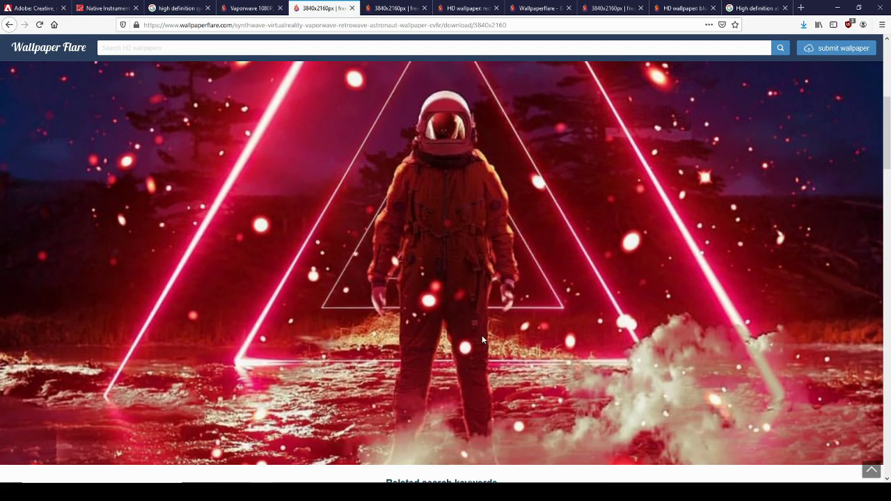
scroll(482, 337, "up", 2)
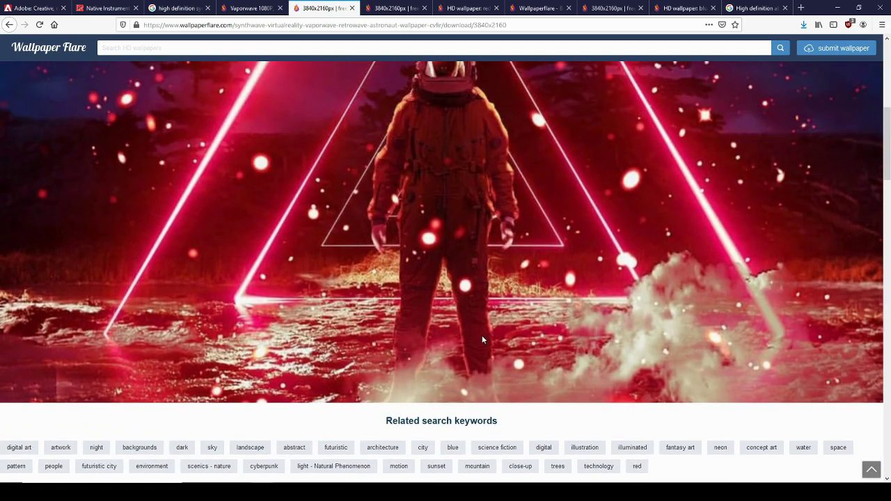
scroll(481, 335, "up", 3)
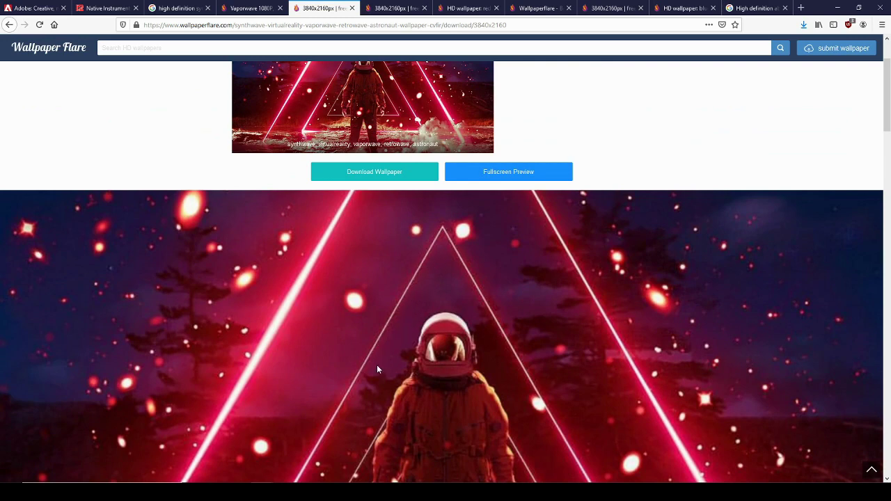
scroll(159, 201, "down", 3)
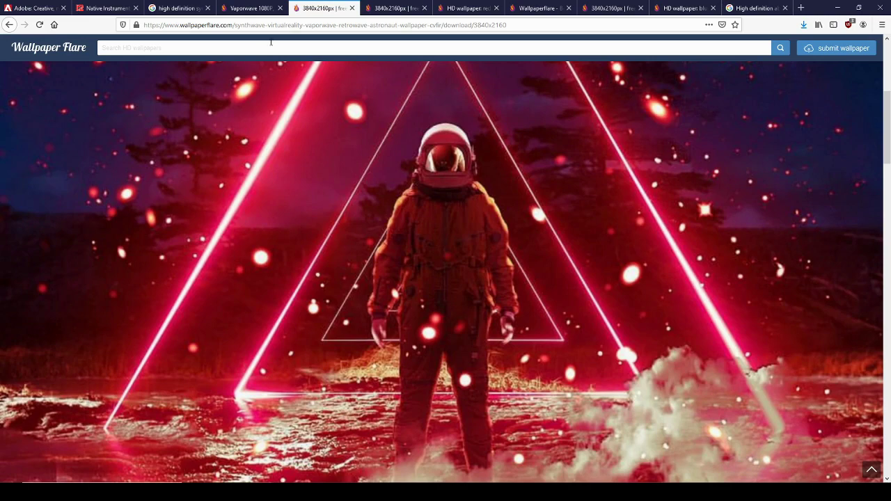
left_click(10, 25)
scroll(620, 227, "up", 3)
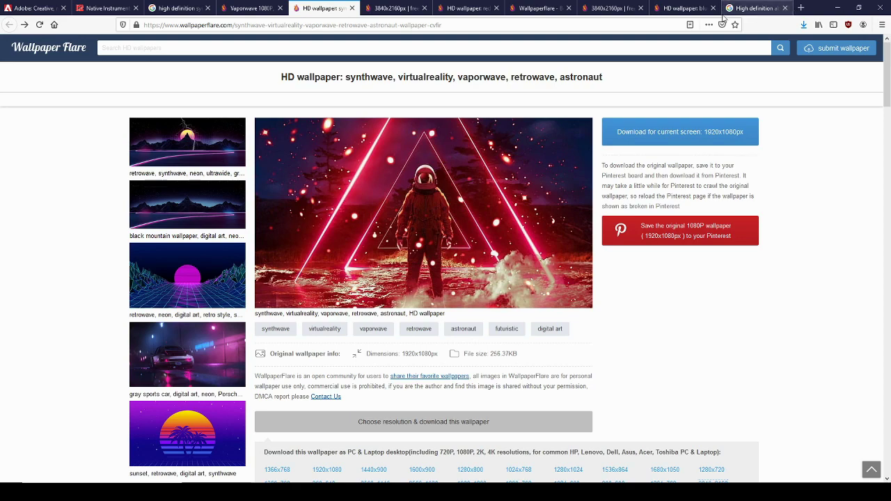
Review the open page of the red and yellow moon wallpaper and its related wallpapers.
left_click(392, 12)
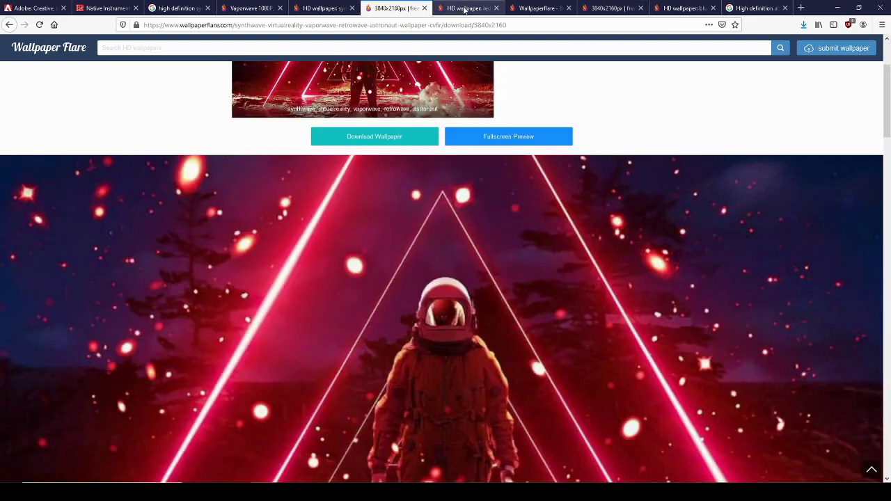
left_click(465, 9)
scroll(537, 174, "down", 4)
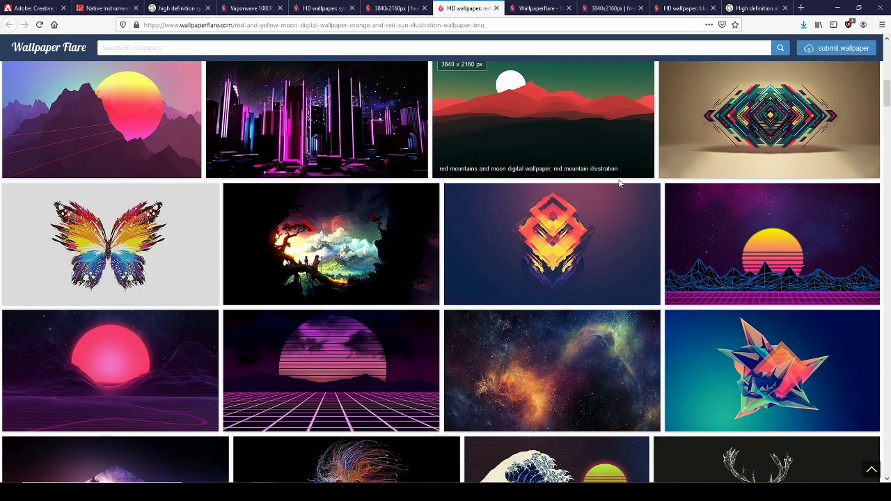
scroll(541, 209, "up", 5)
scroll(541, 236, "up", 4)
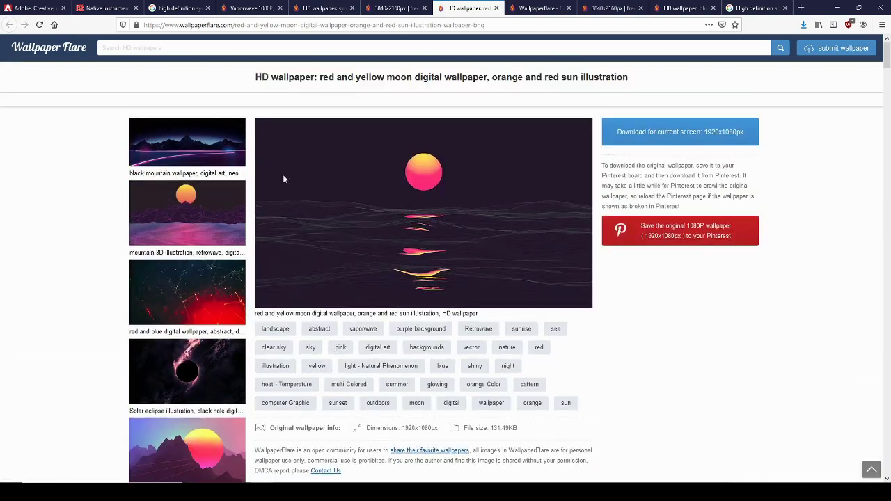
Browse the popular HD wallpapers on the Wallpaper Flare home page.
left_click(548, 12)
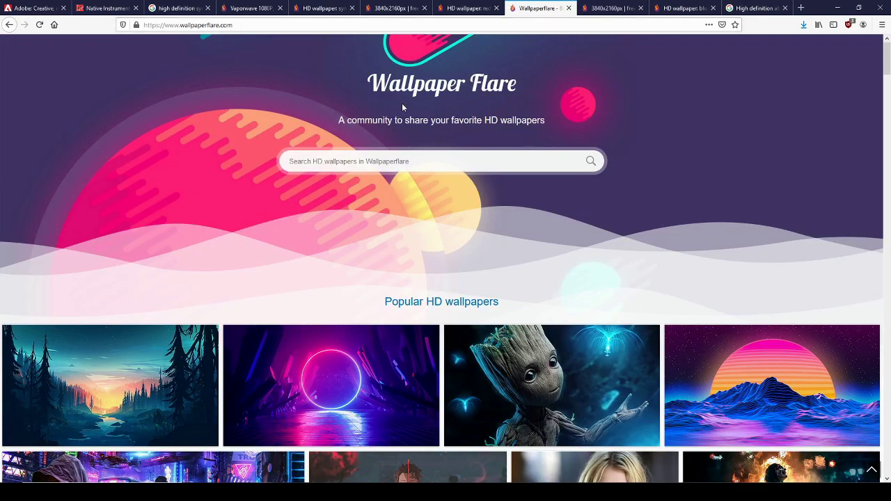
scroll(636, 230, "down", 3)
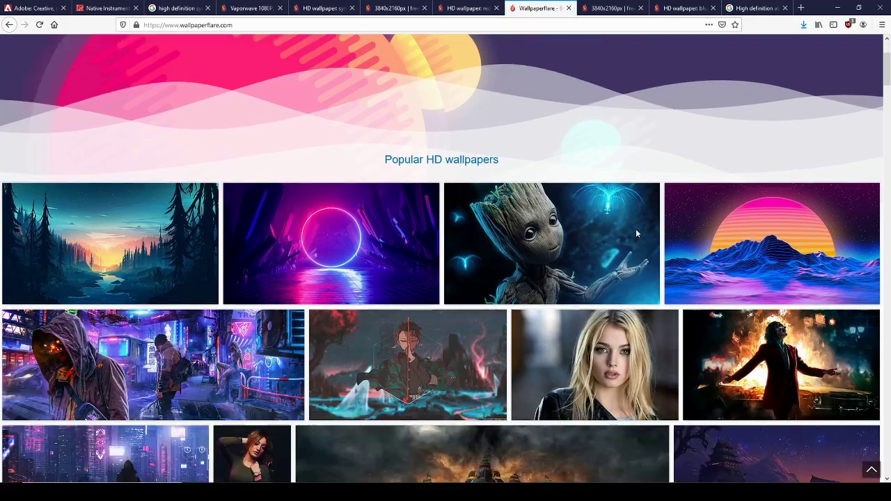
scroll(636, 235, "up", 1)
scroll(636, 234, "up", 2)
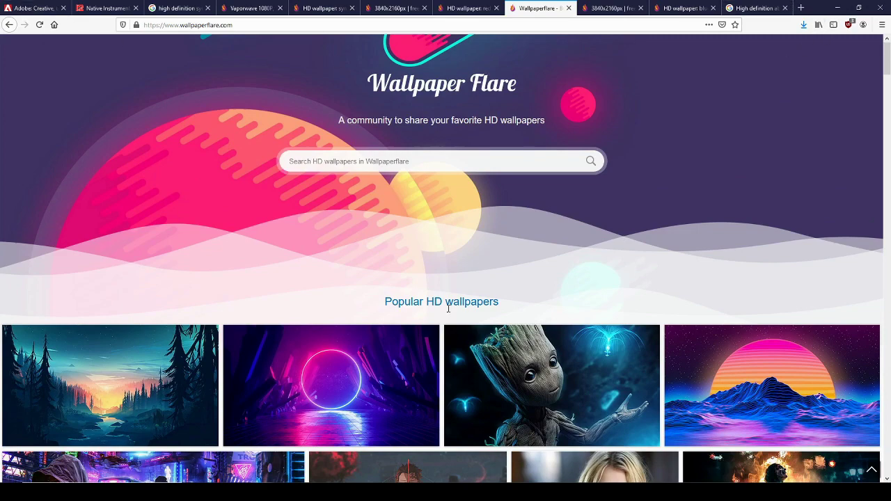
Switch to Photoshop and enlarge the Kontrol S4 MK3 template to read its instructions on colour mode, file format and layers.
left_click(838, 8)
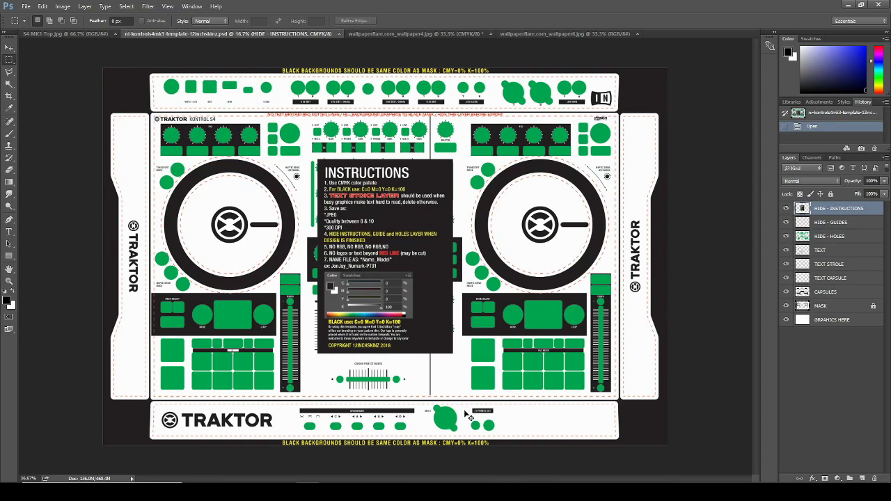
key("ctrl+plus")
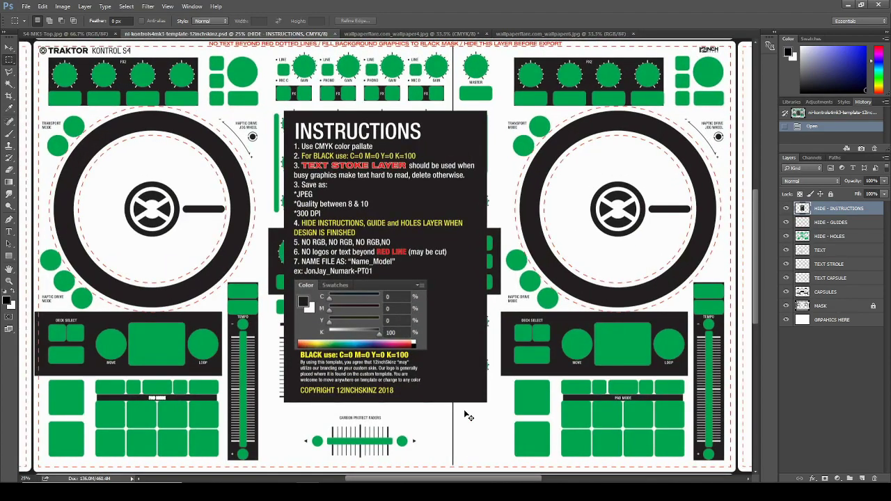
key("ctrl+minus")
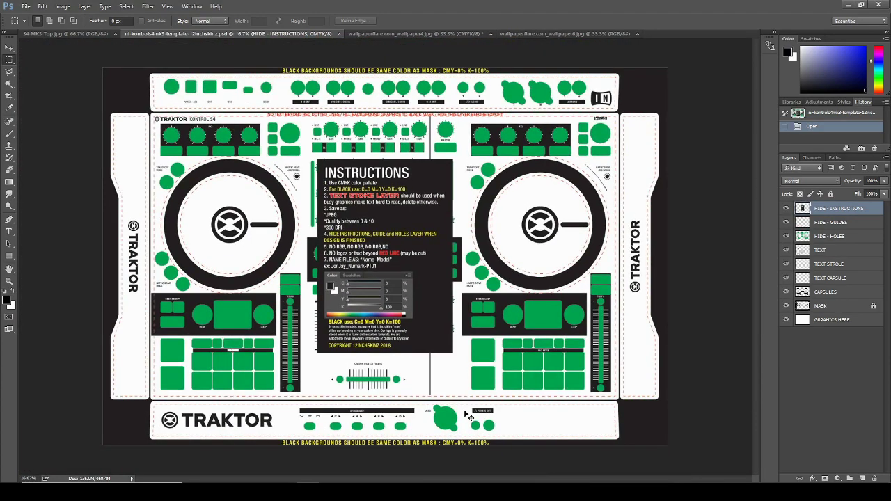
key("ctrl+minus")
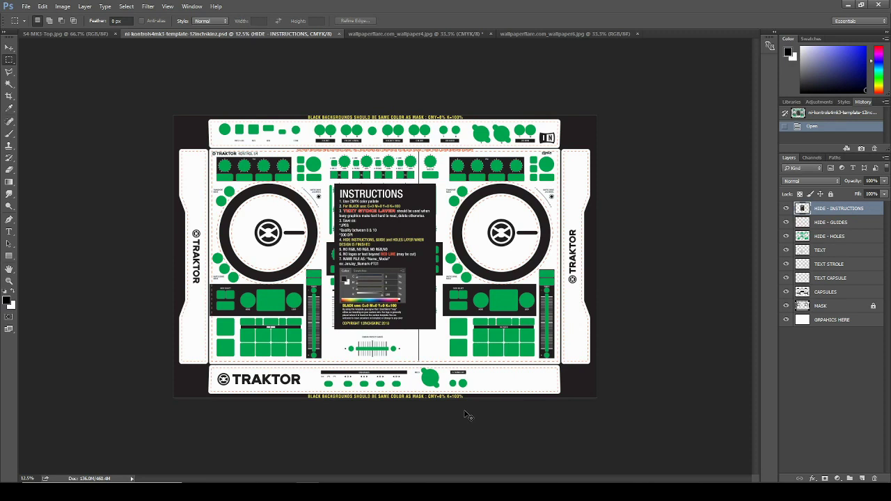
key("ctrl+0")
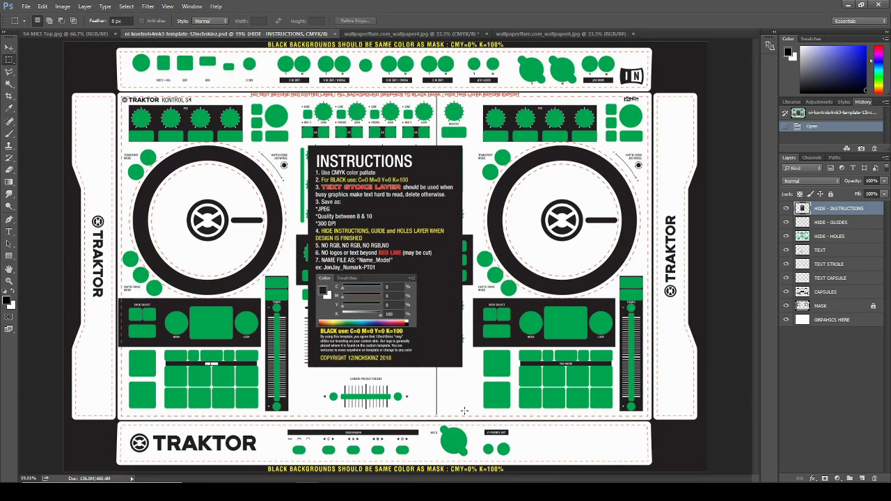
key("ctrl+equal")
key("ctrl+equal")
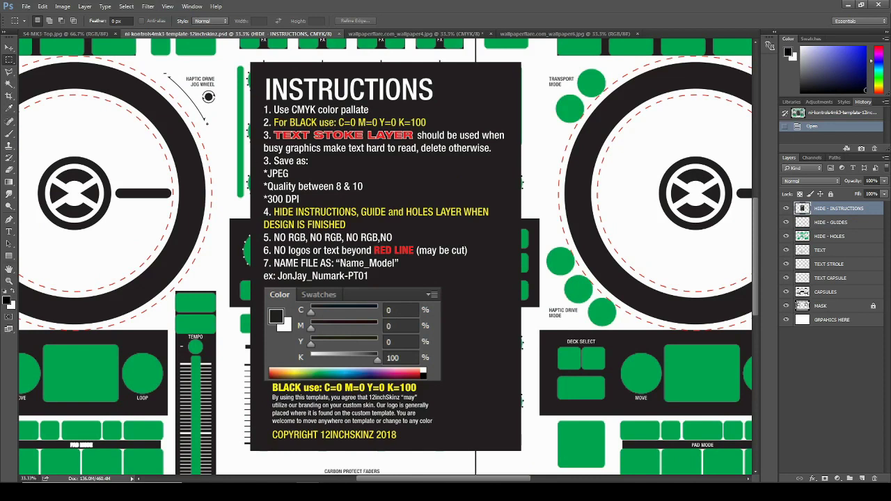
mouse_move(331, 498)
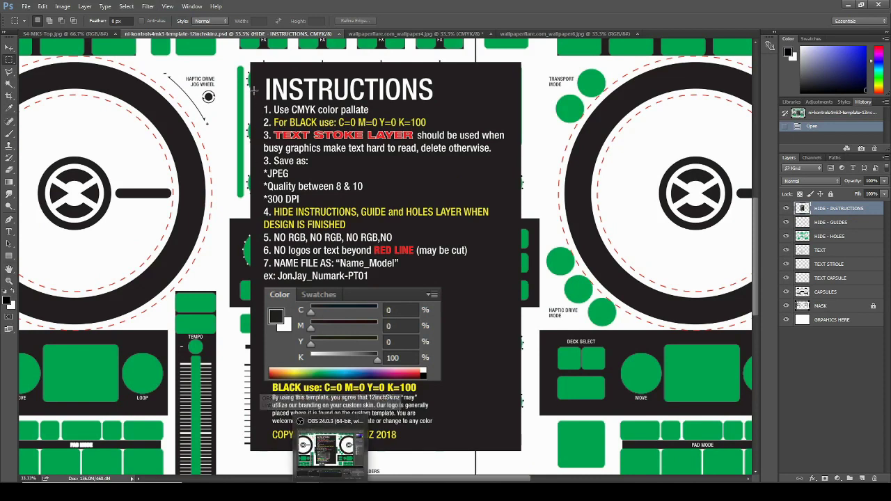
Check which colour mode wallpaperflare.com_wallpaper4.jpg uses.
left_click(361, 34)
key("ctrl+a")
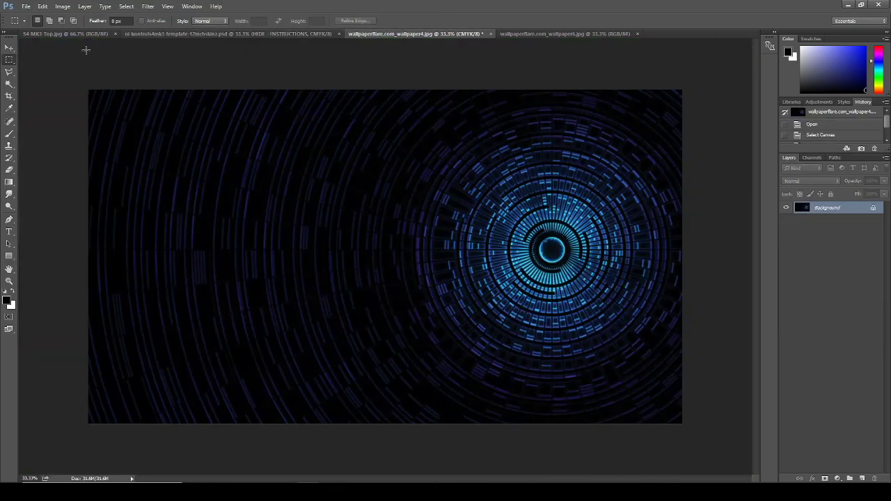
left_click(67, 8)
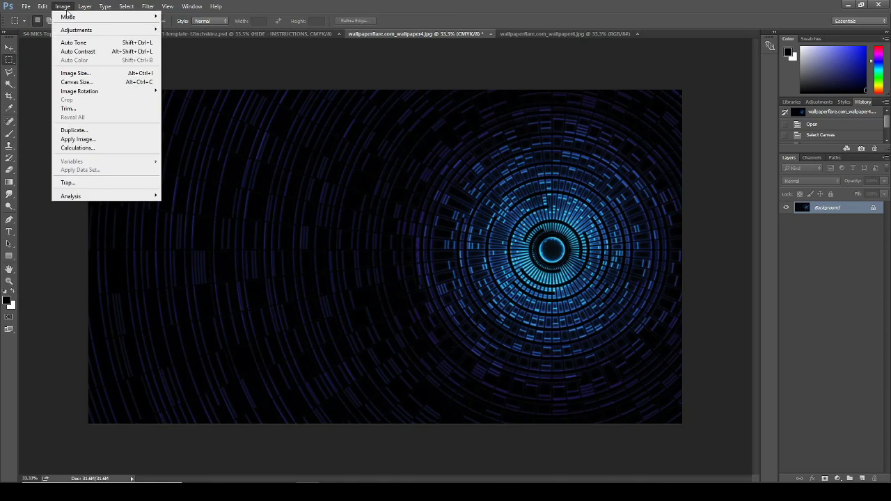
mouse_move(69, 18)
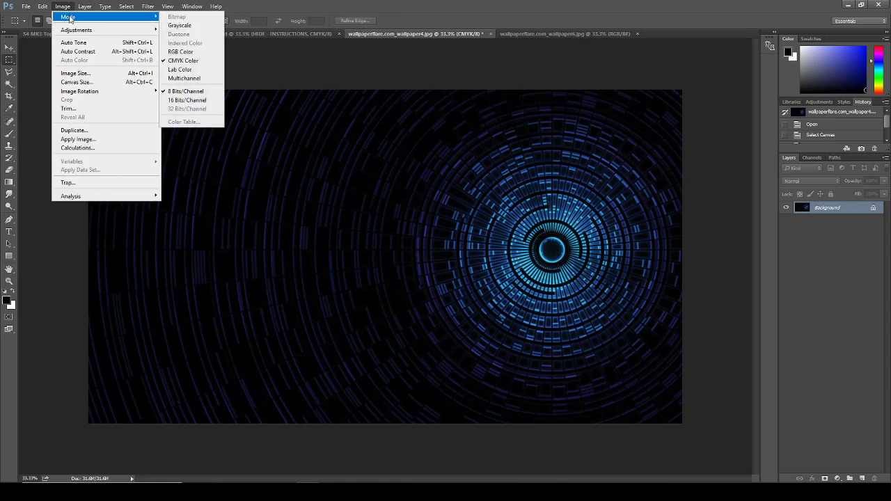
left_click(348, 48)
Convert wallpaperflare.com_wallpaper6.jpg to CMYK Color, accept the profile conversion, and return to the Kontrol S4 MK3 template.
left_click(537, 34)
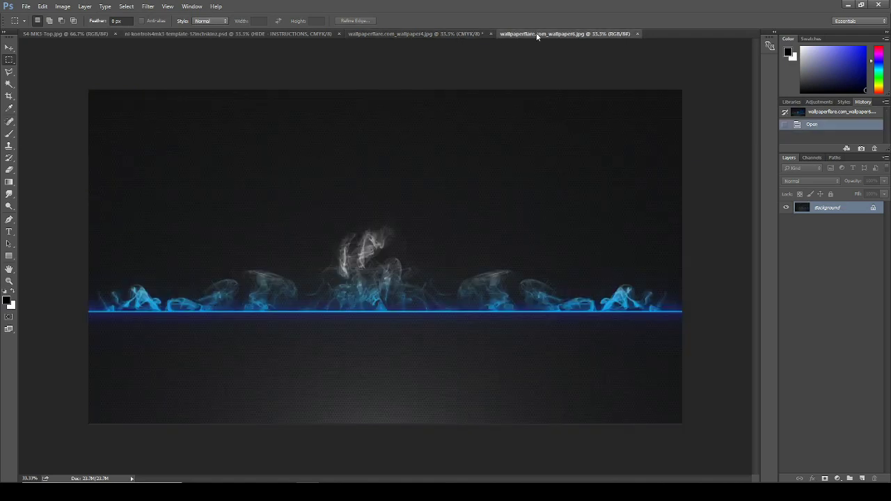
left_click(64, 7)
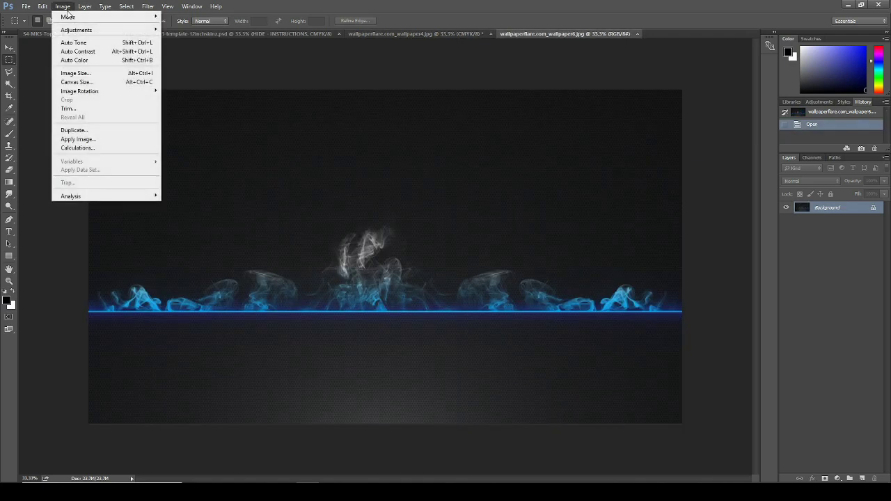
mouse_move(68, 16)
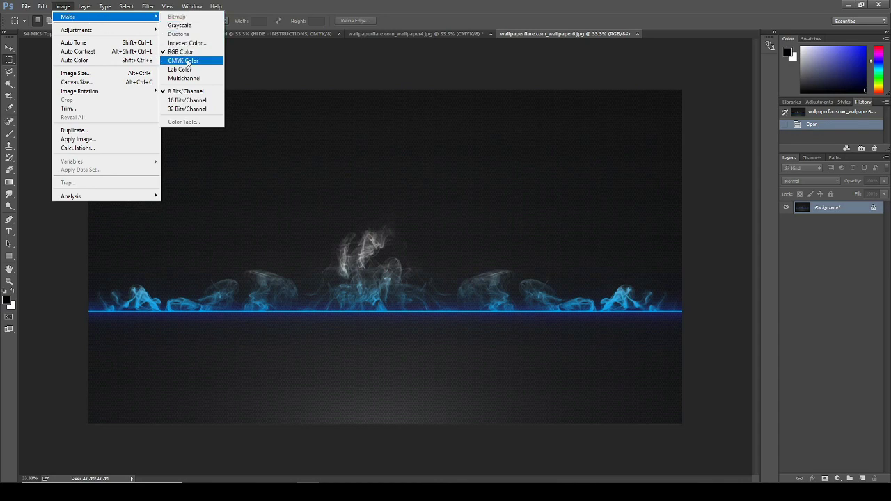
left_click(216, 64)
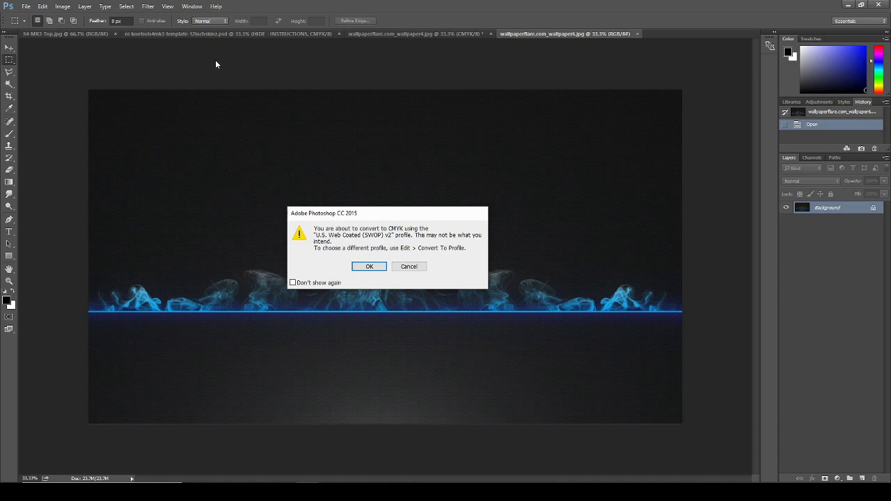
left_click_drag(394, 214, 394, 116)
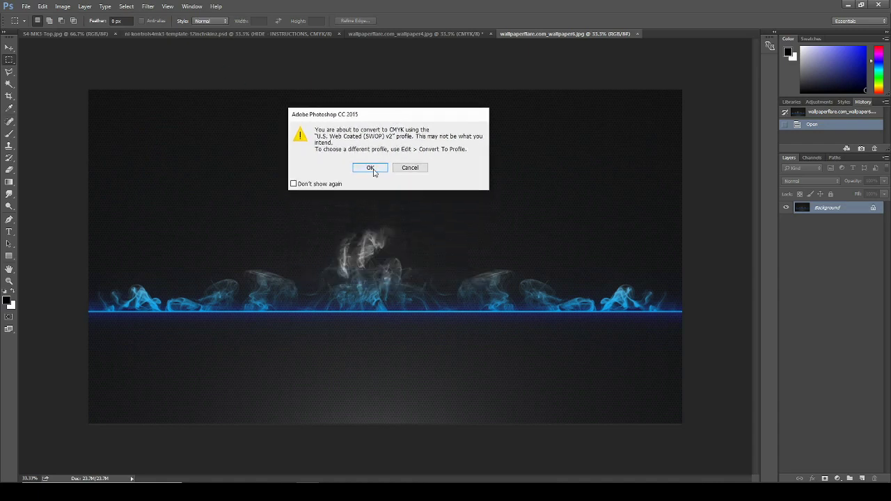
left_click(373, 172)
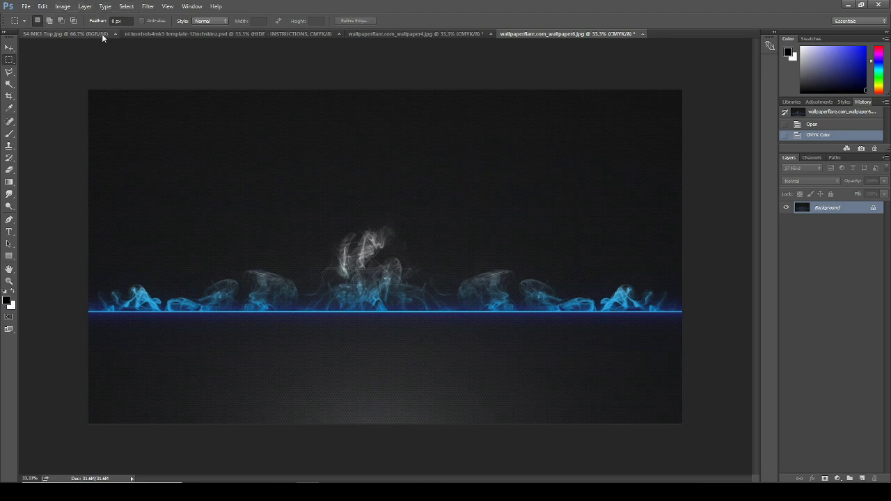
left_click(132, 33)
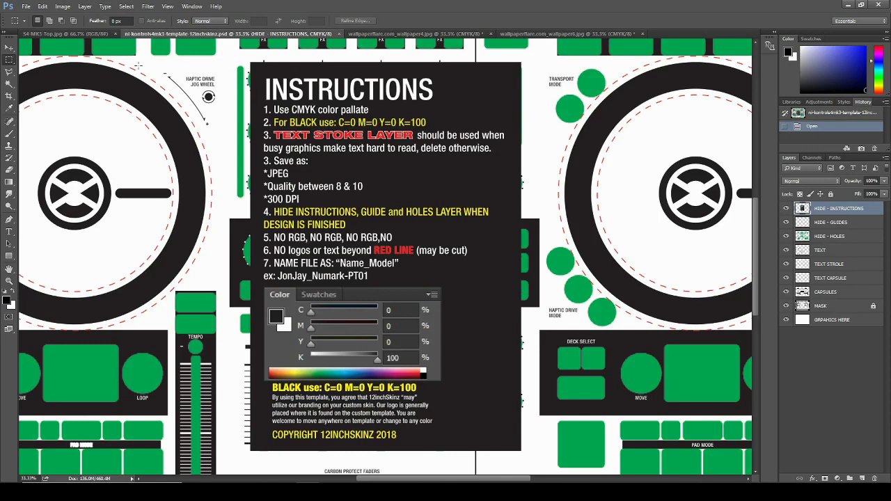
left_click(62, 7)
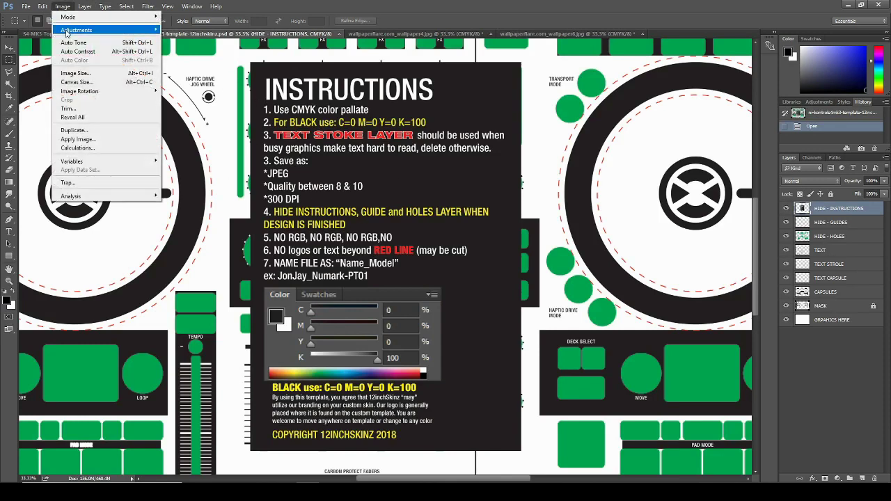
mouse_move(71, 22)
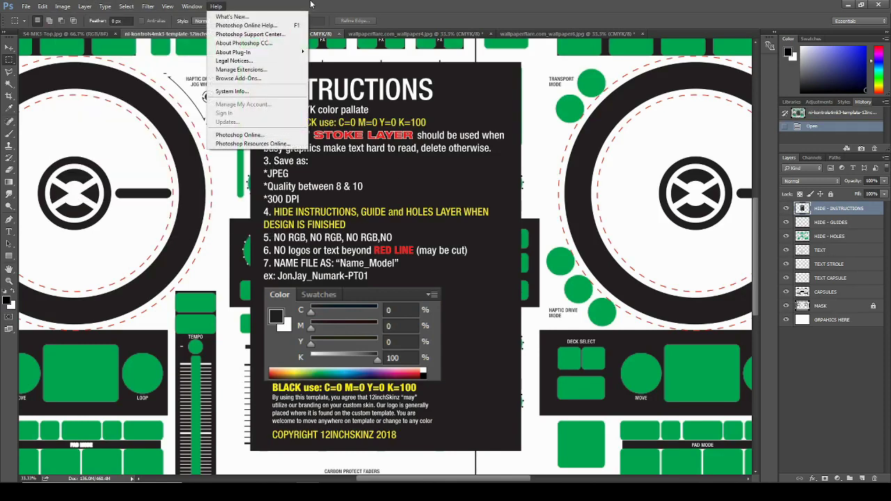
left_click(312, 2)
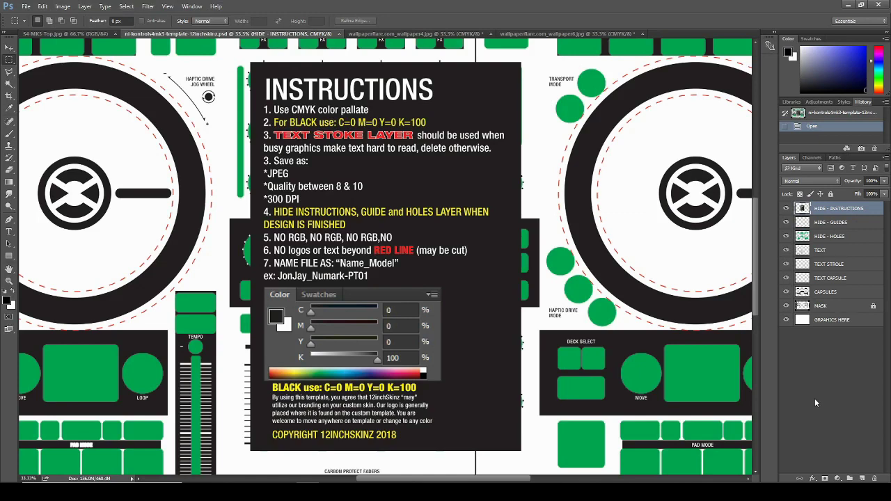
Capture the screen area around the Color panel and copy the capture to the clipboard.
key("Print")
left_click_drag(764, 21, 889, 104)
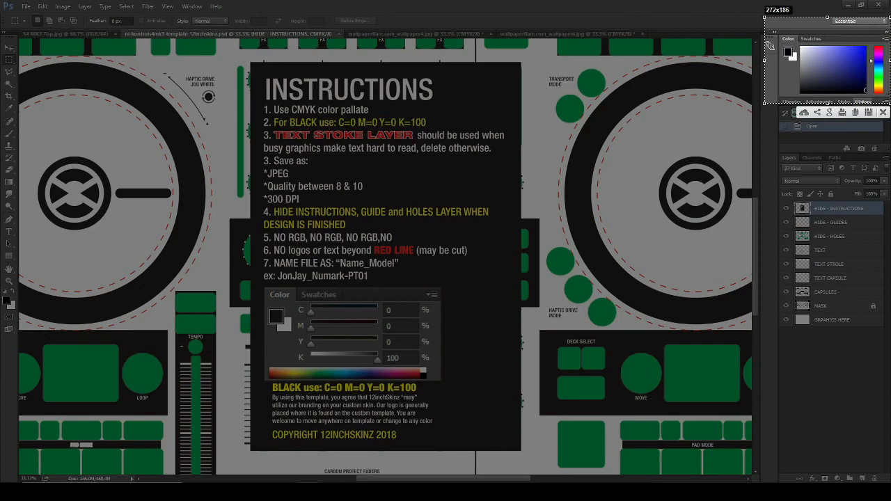
left_click_drag(833, 41, 885, 43)
key("ctrl+c")
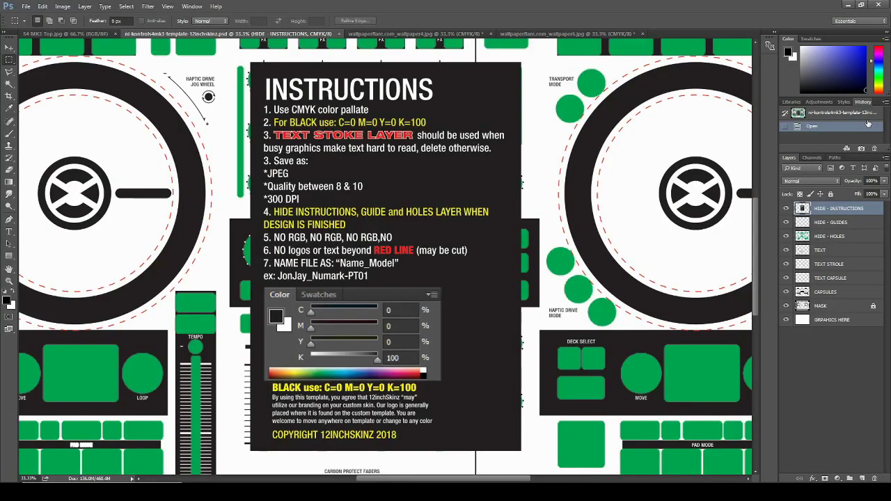
Switch the Color panel to CMYK Sliders and set the foreground black to C 0, M 0, Y 0, K 100.
left_click(887, 39)
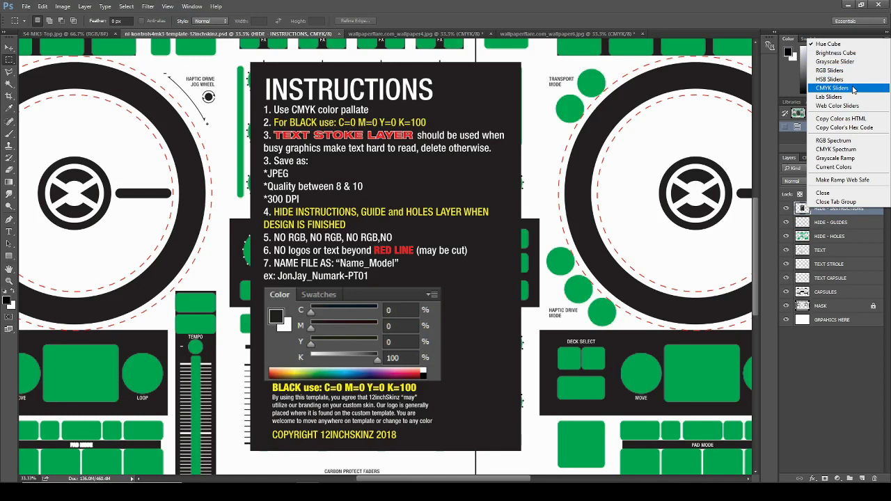
left_click(854, 88)
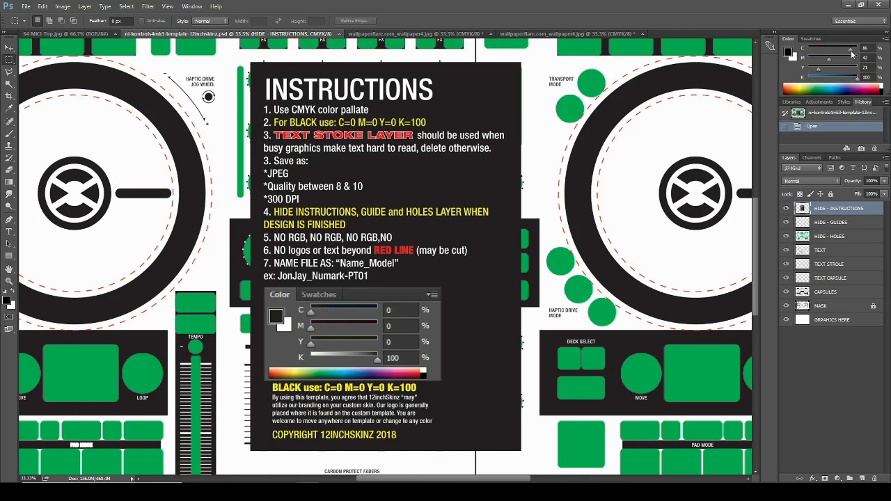
left_click_drag(852, 54, 807, 71)
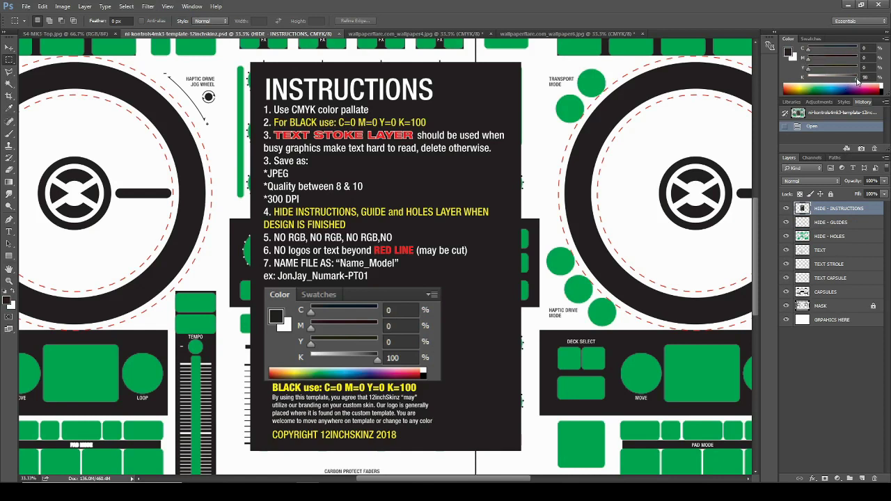
left_click_drag(857, 81, 860, 81)
Check the template's pixel dimensions and resolution in Image Size without changing them.
left_click(62, 6)
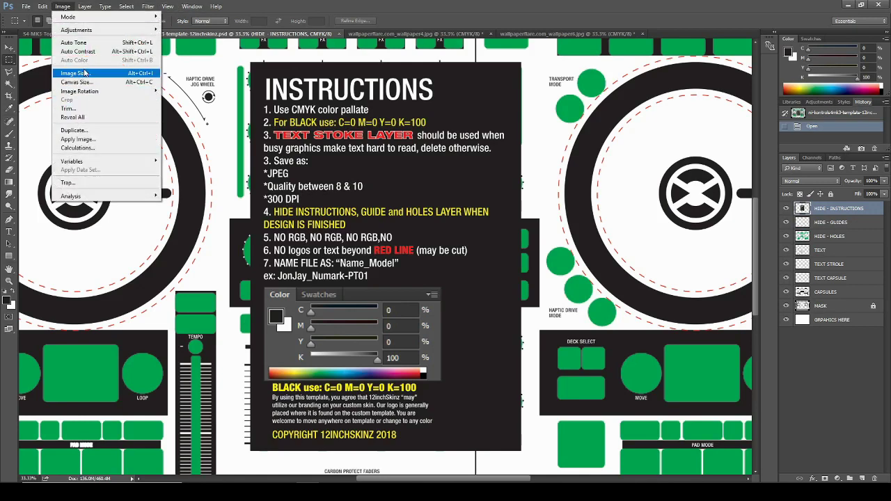
left_click(77, 73)
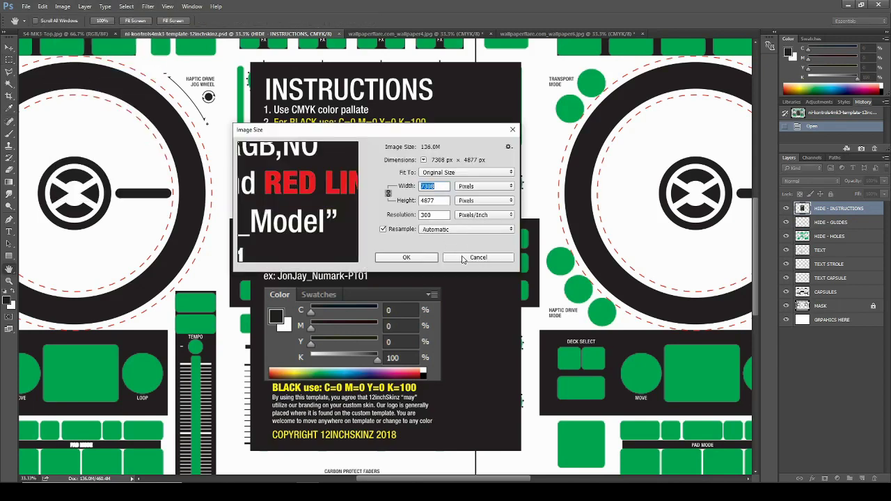
left_click(463, 258)
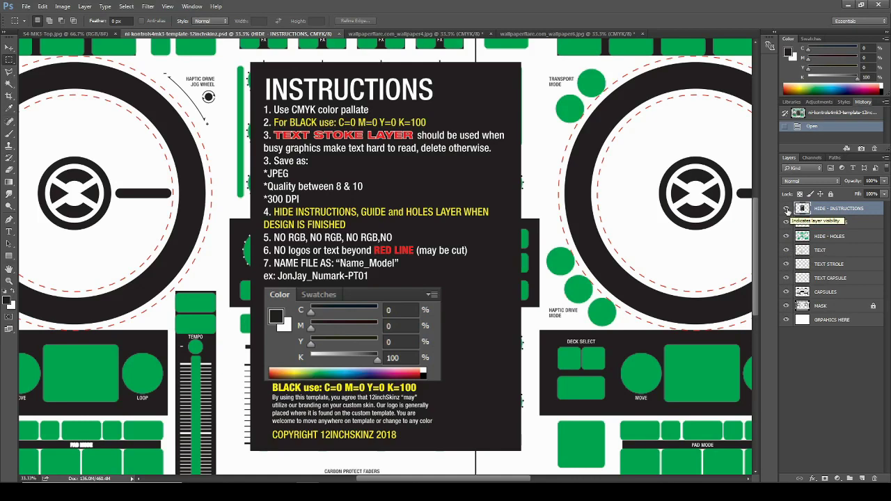
Hide the HIDE - INSTRUCTIONS layer and copy a screen capture of the red guide note above the mixer section.
left_click(787, 209)
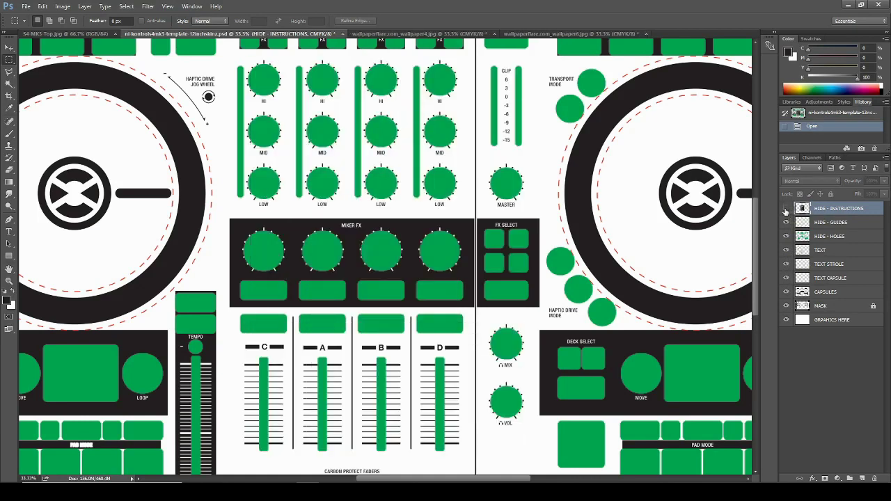
left_click(786, 209)
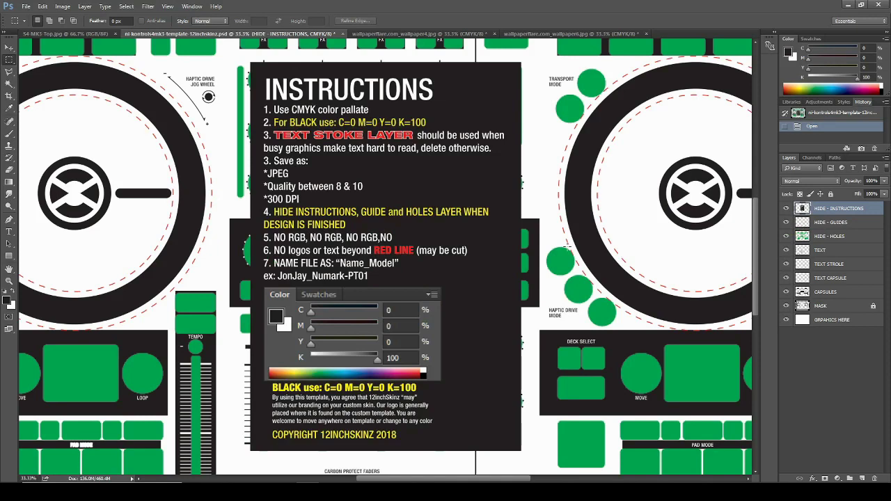
key("ctrl+minus")
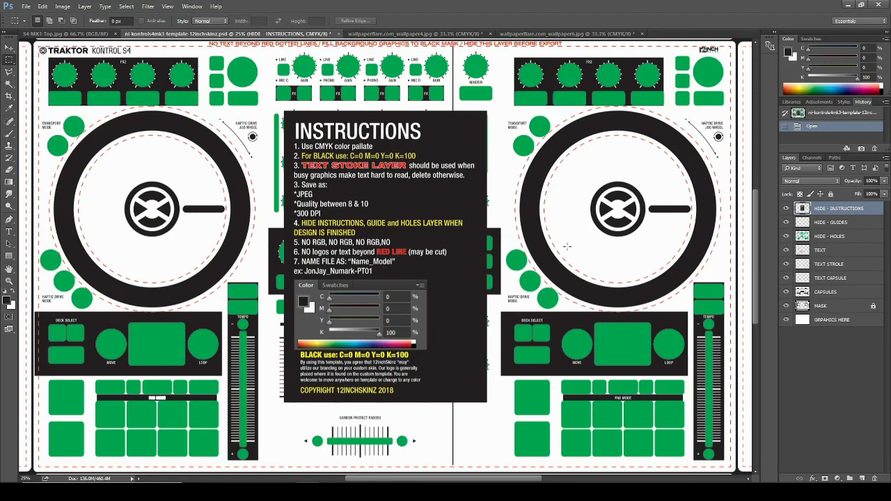
key("ctrl+minus")
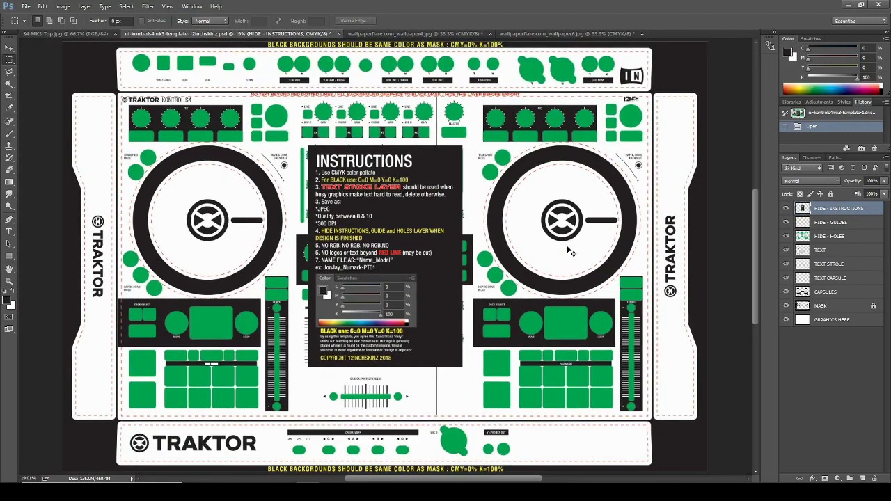
left_click(787, 209)
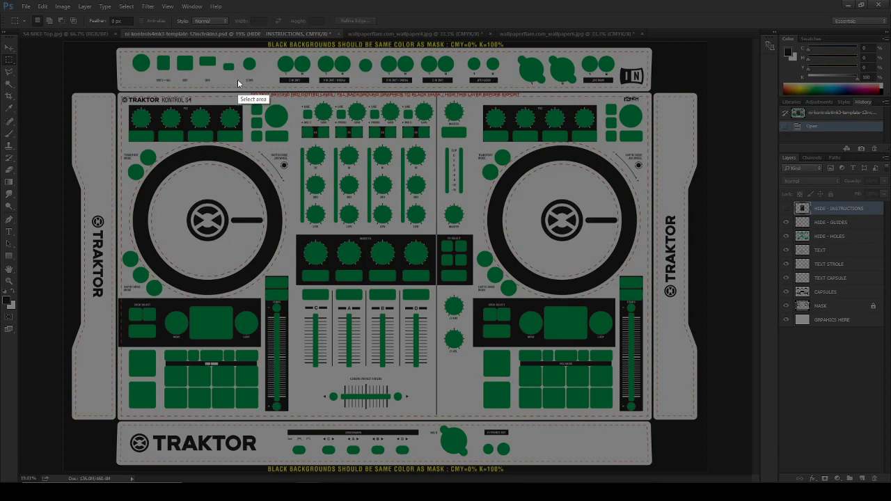
left_click_drag(238, 82, 534, 103)
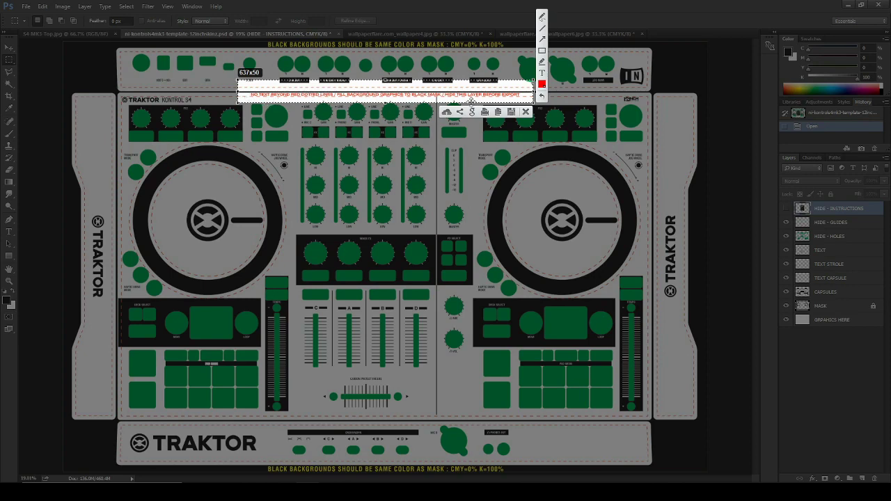
left_click(497, 112)
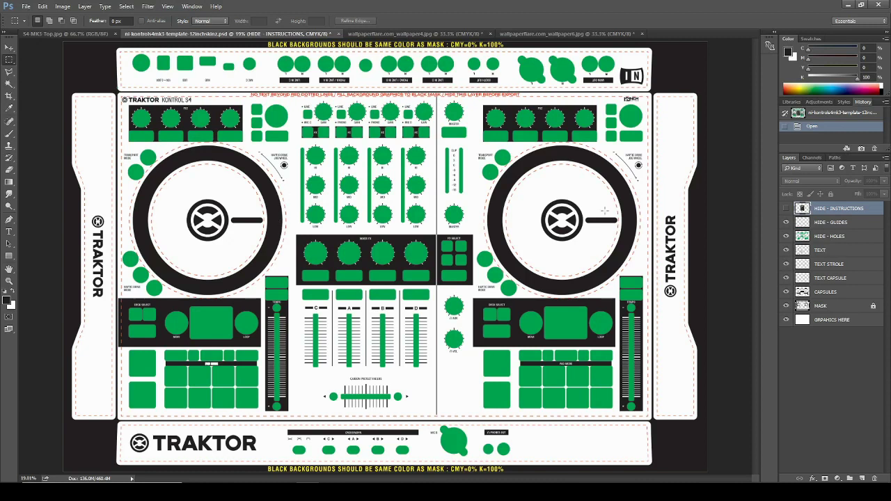
Hide the HIDE - GUIDES layer.
left_click(786, 223)
left_click(786, 223)
left_click(786, 223)
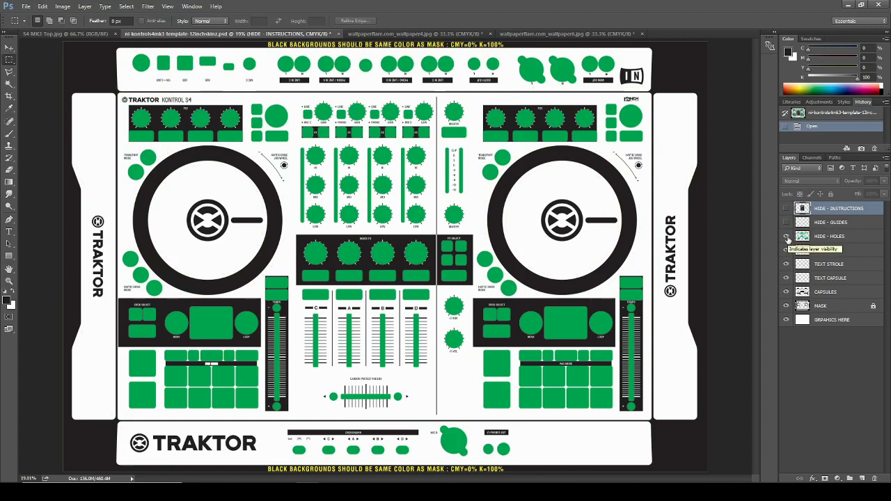
Toggle the HIDE - HOLES layer off and on to compare the template with and without its green cut-outs.
left_click(786, 238)
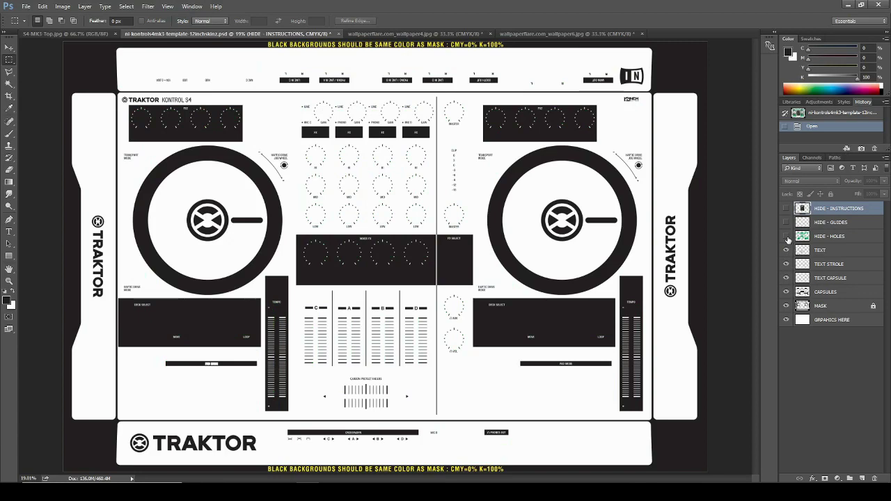
left_click(786, 237)
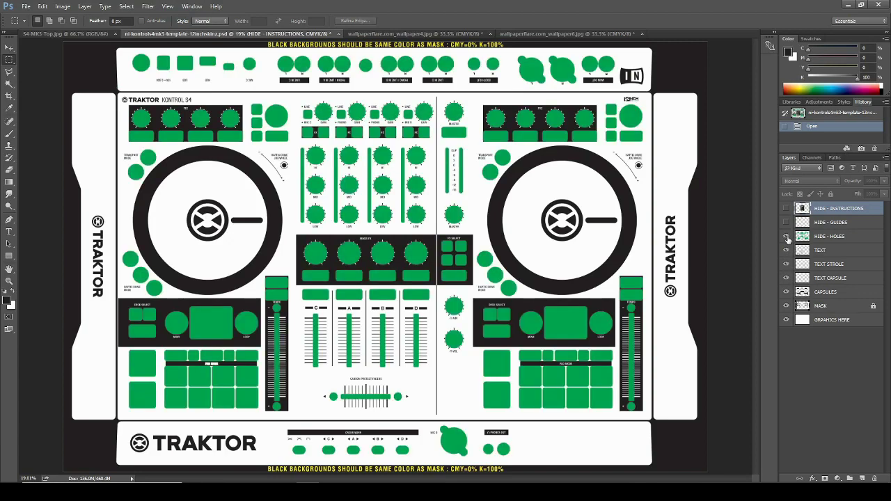
left_click(787, 237)
left_click(786, 237)
left_click(787, 237)
left_click(787, 238)
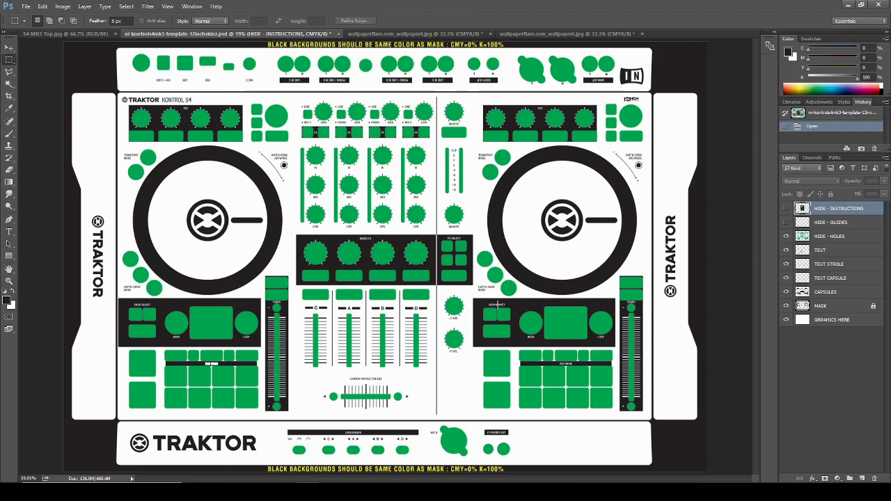
left_click(786, 237)
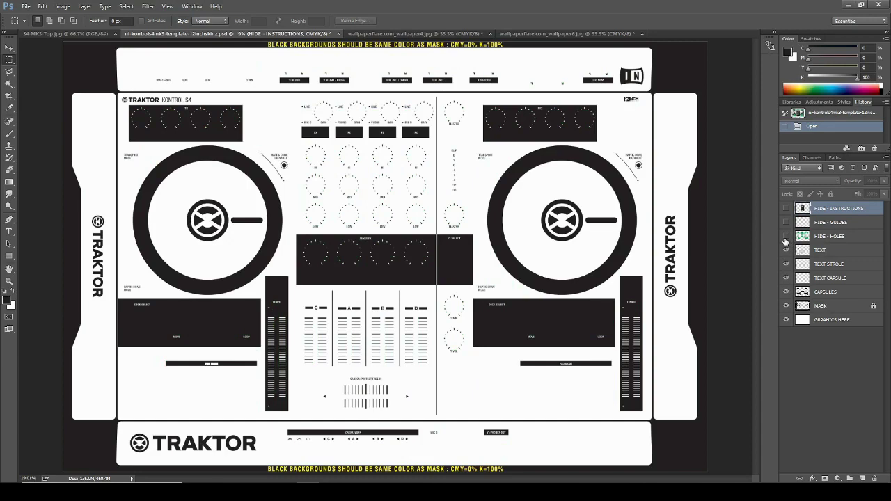
left_click(786, 237)
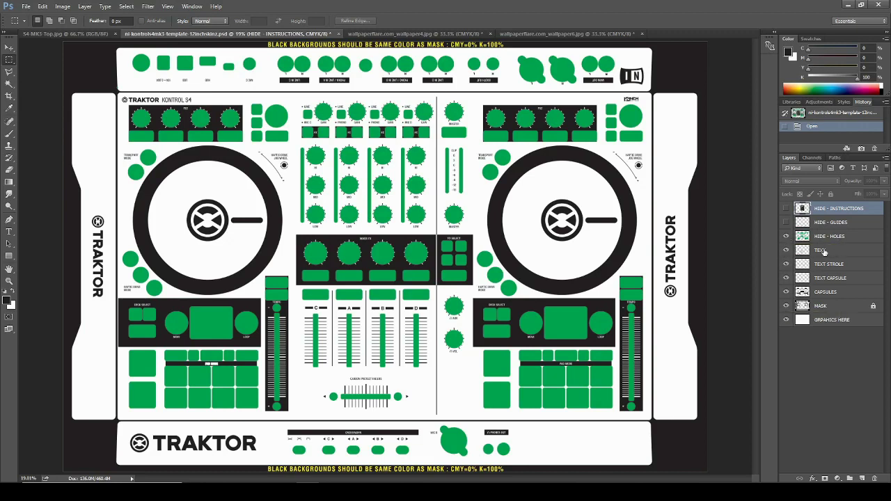
Toggle the TEXT, TEXT STROLE, TEXT CAPSULE, CAPSULES and MASK layers off and on to examine what each one contains.
left_click(786, 250)
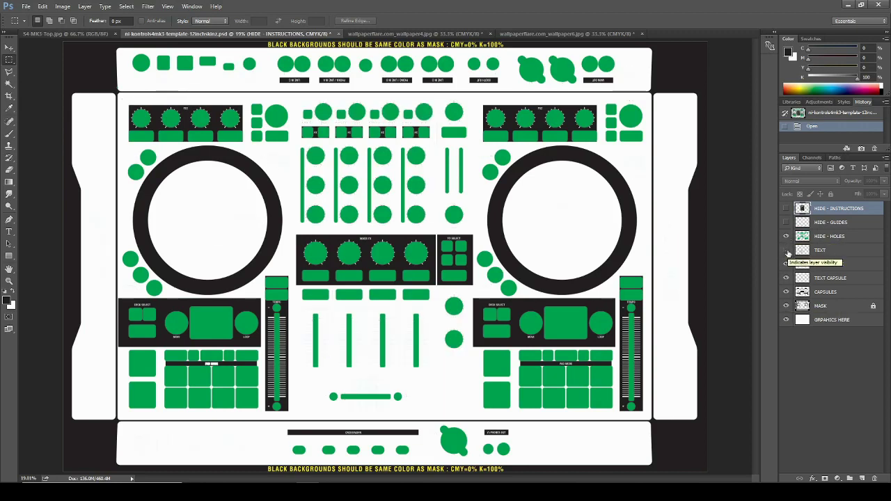
left_click(787, 250)
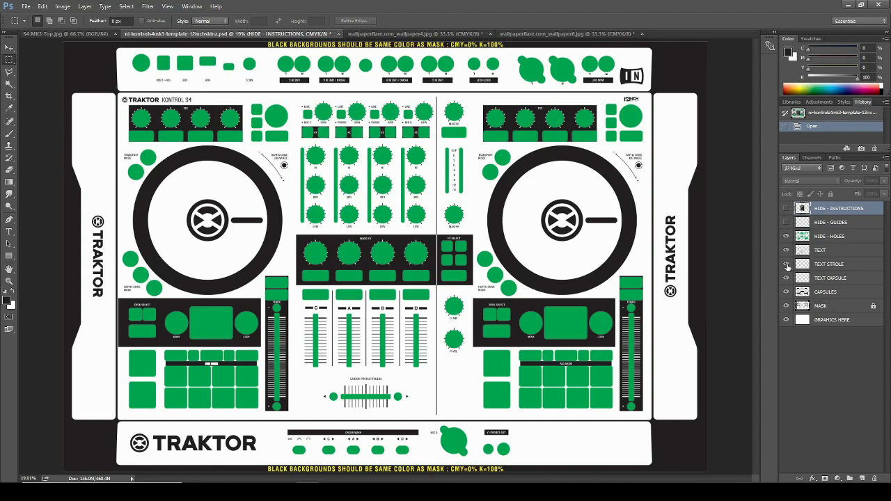
left_click(787, 264)
left_click(787, 264)
left_click(786, 278)
left_click(786, 279)
left_click(786, 292)
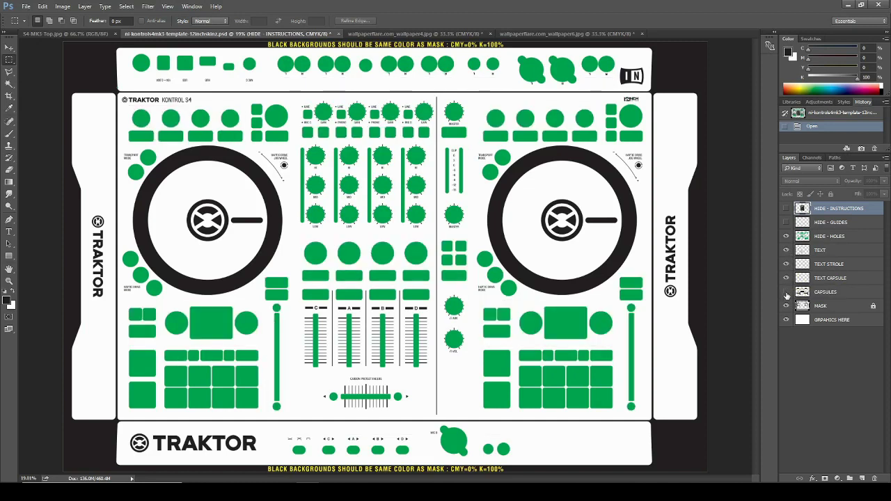
left_click(786, 293)
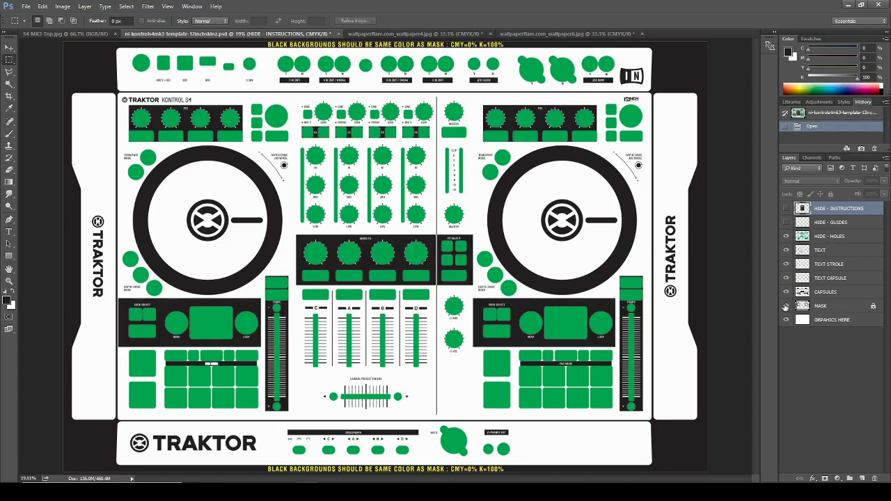
left_click(786, 306)
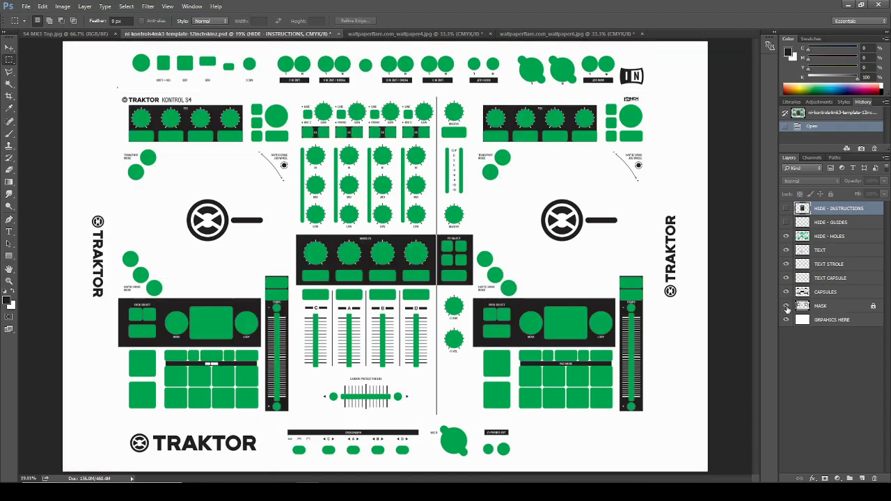
left_click(786, 306)
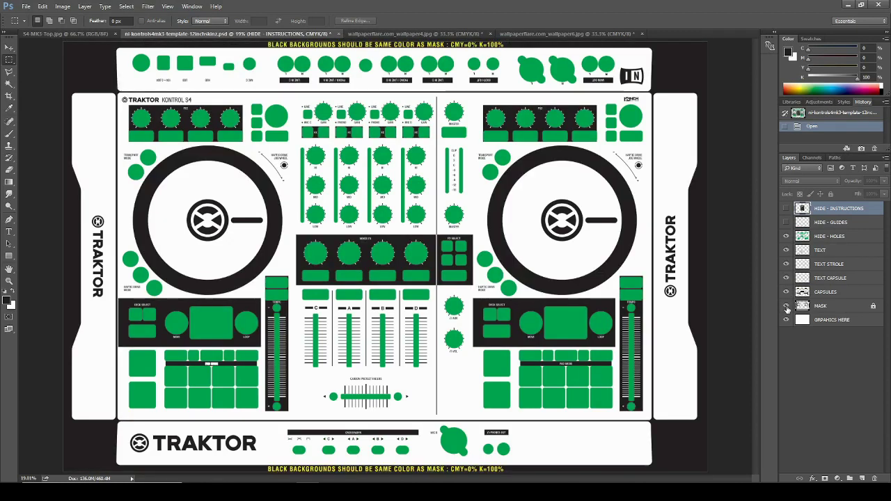
Add a new layer directly above the GRPAHICS HERE layer and name it Fill.
left_click(838, 321)
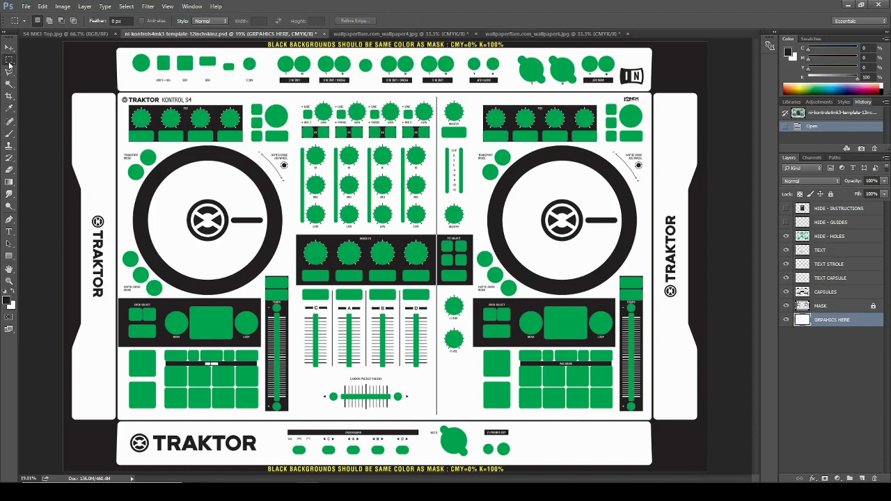
key("ctrl+minus")
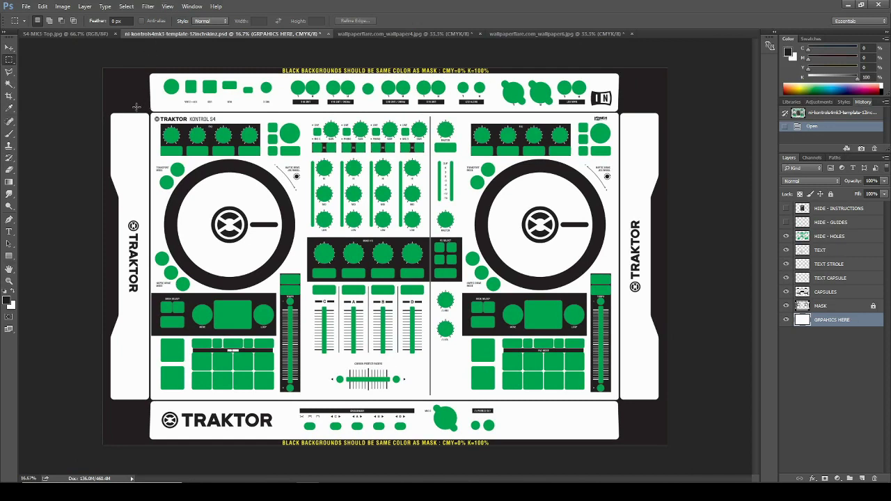
left_click(861, 479)
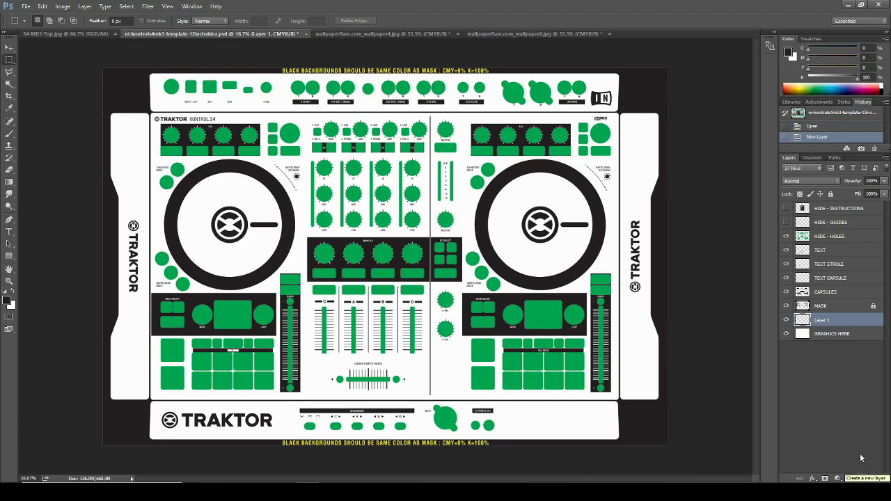
double_click(820, 321)
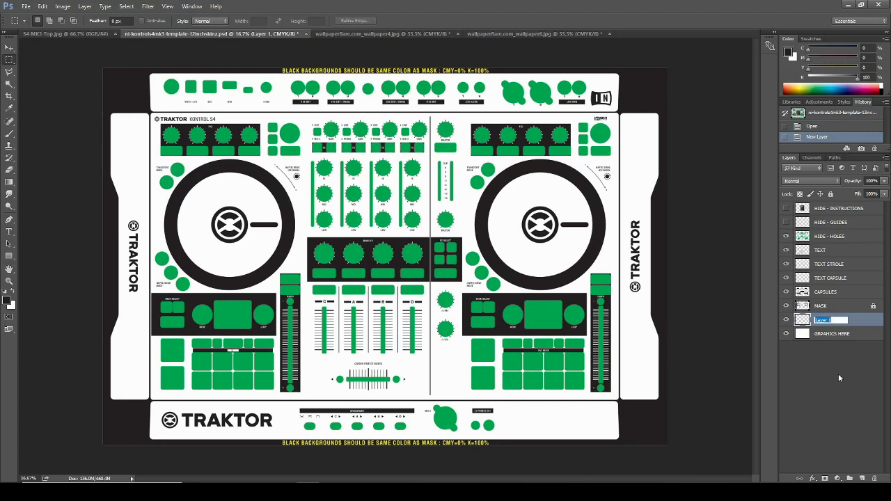
type("Fill")
key("Return")
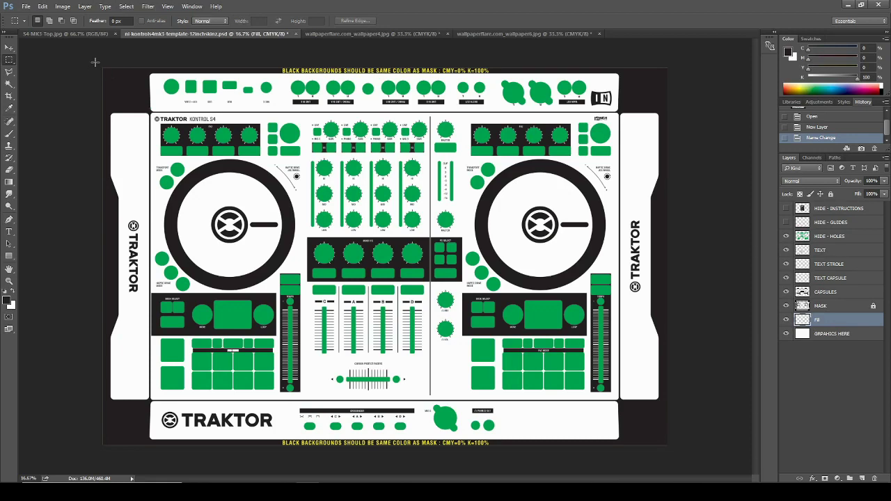
Select the whole template canvas, fill the Fill layer with black at Normal mode and 100% opacity, and remove the selection.
left_click_drag(95, 62, 678, 452)
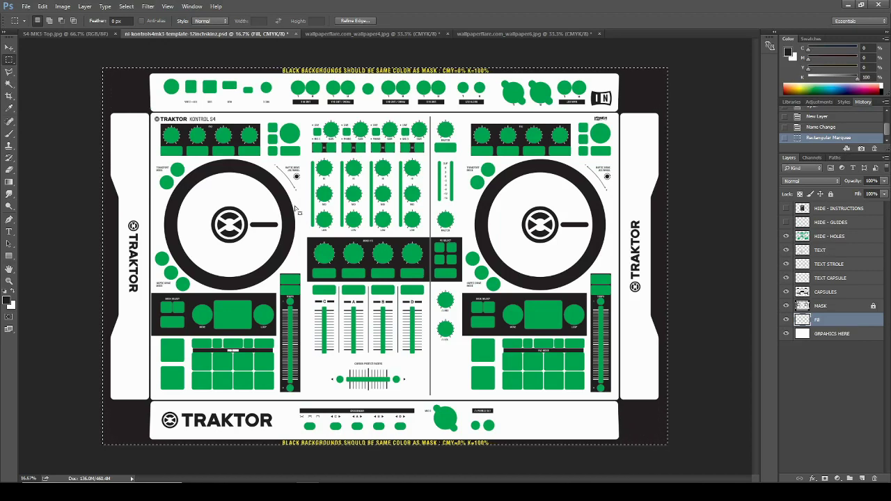
left_click(43, 7)
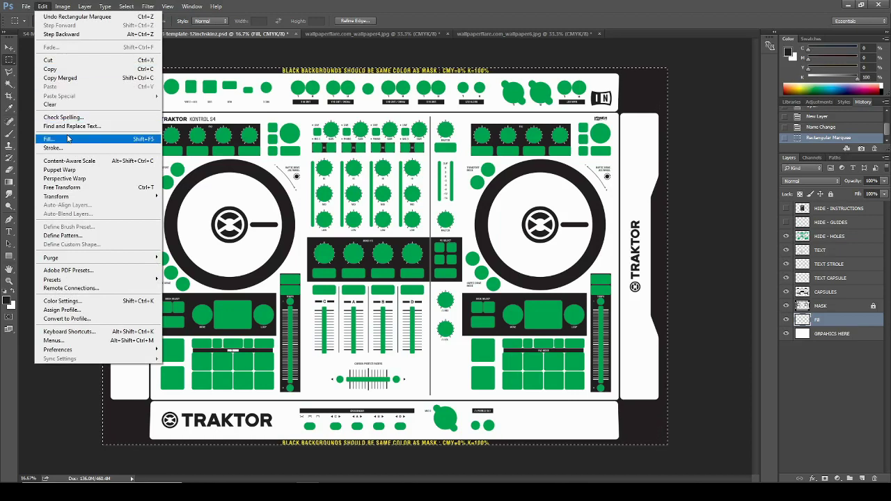
left_click(692, 326)
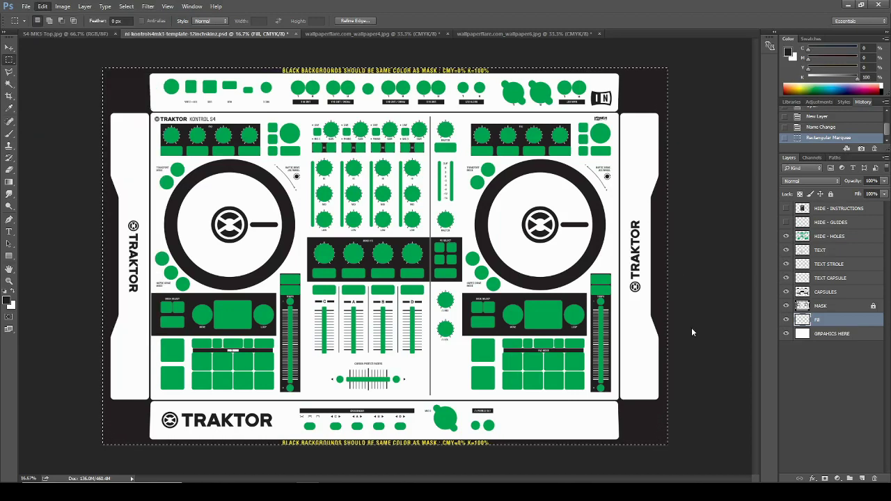
right_click(633, 413)
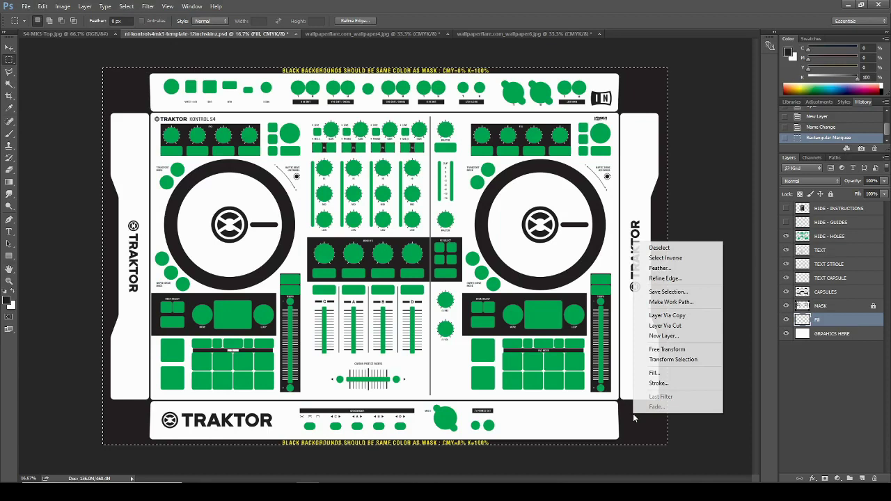
left_click(658, 374)
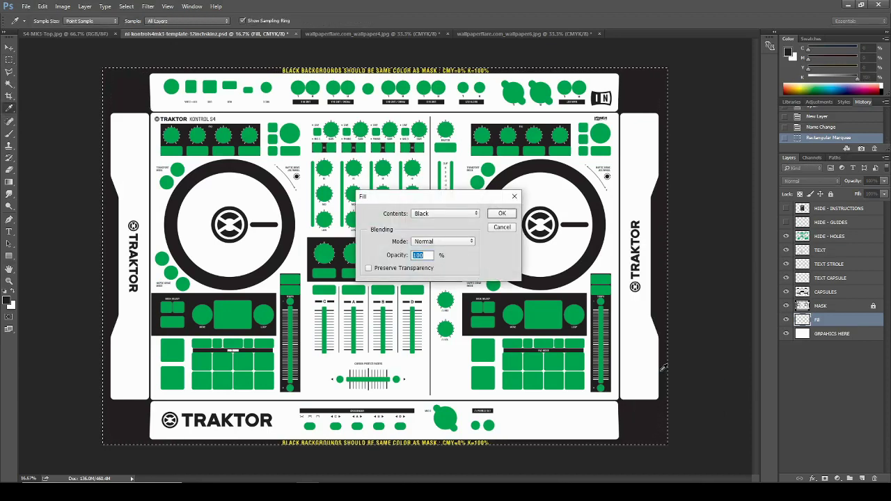
left_click(472, 216)
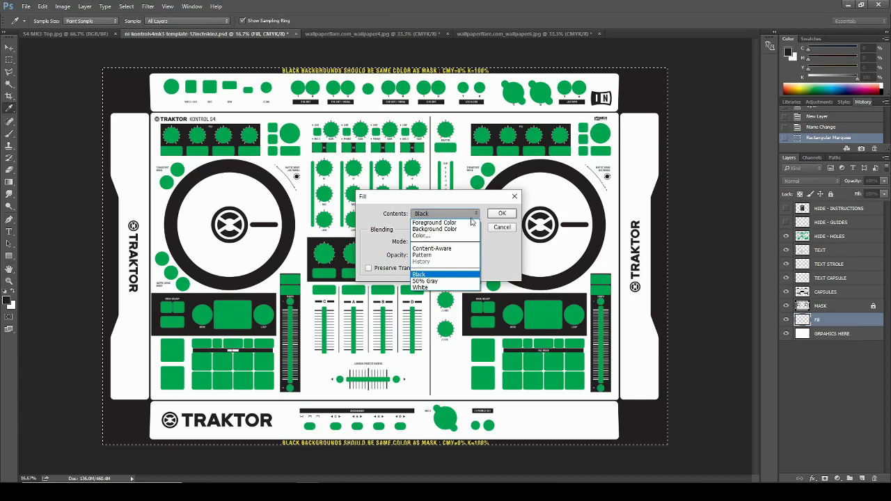
left_click(456, 277)
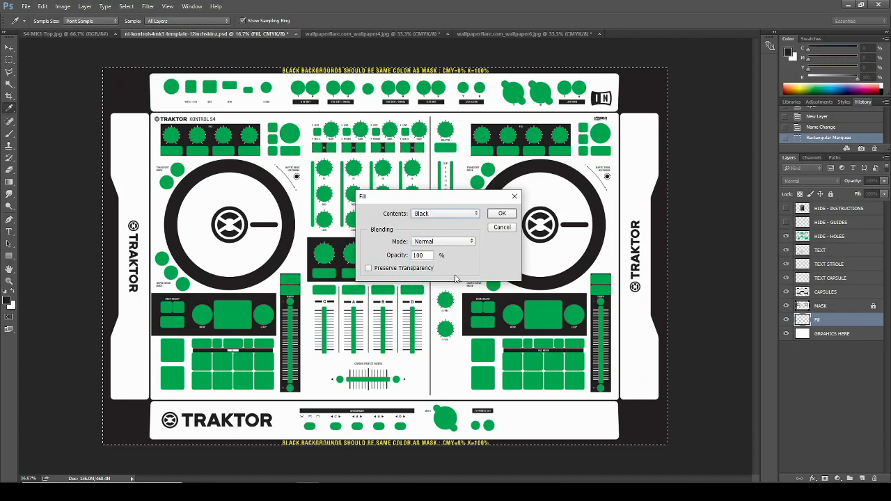
left_click(503, 214)
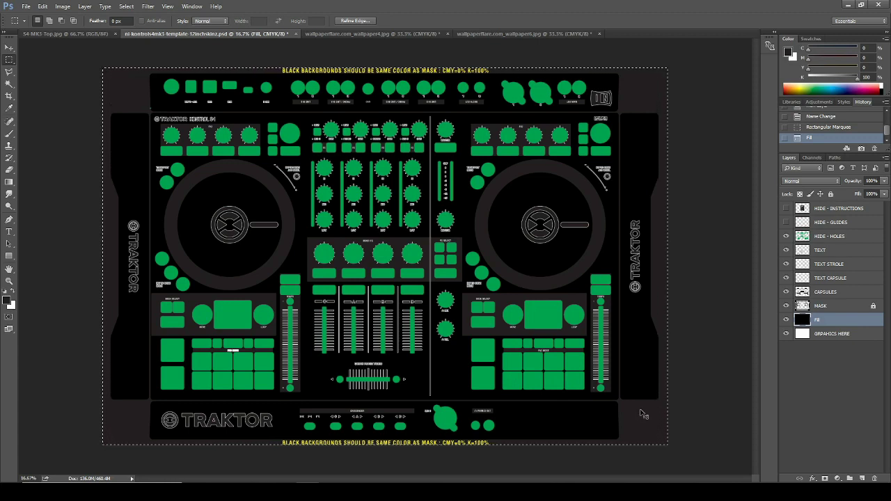
key("ctrl+d")
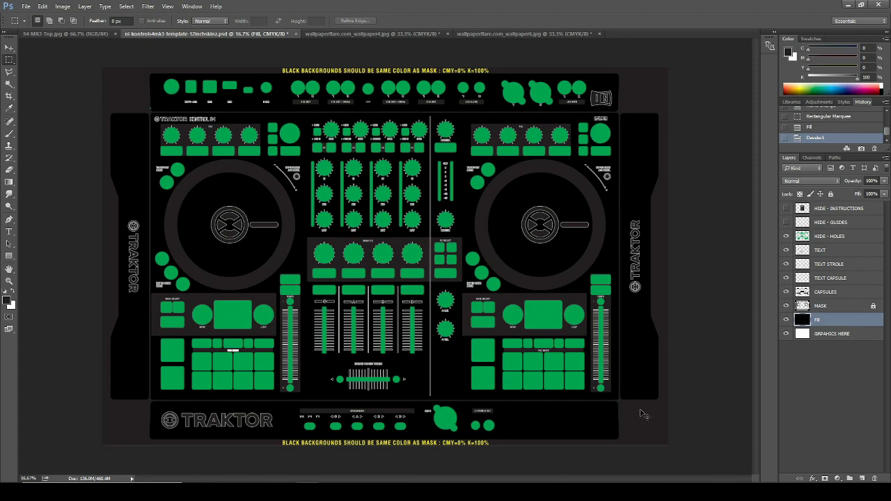
key("ctrl+z")
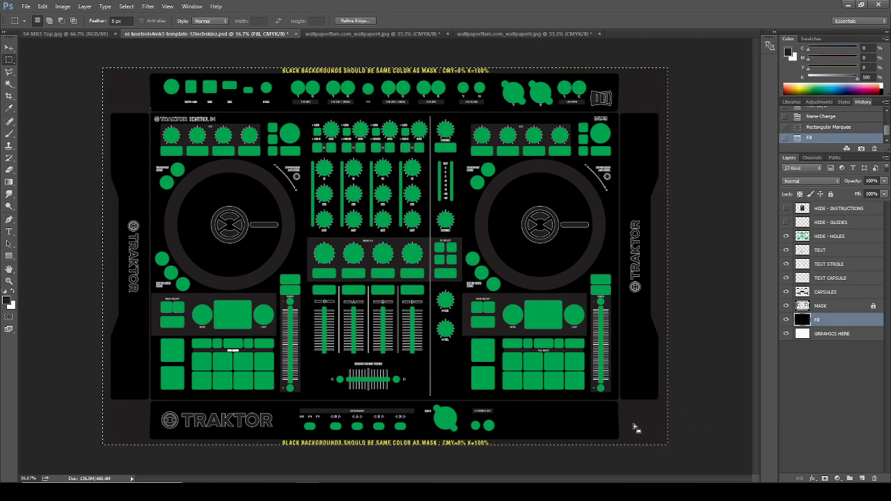
key("ctrl+d")
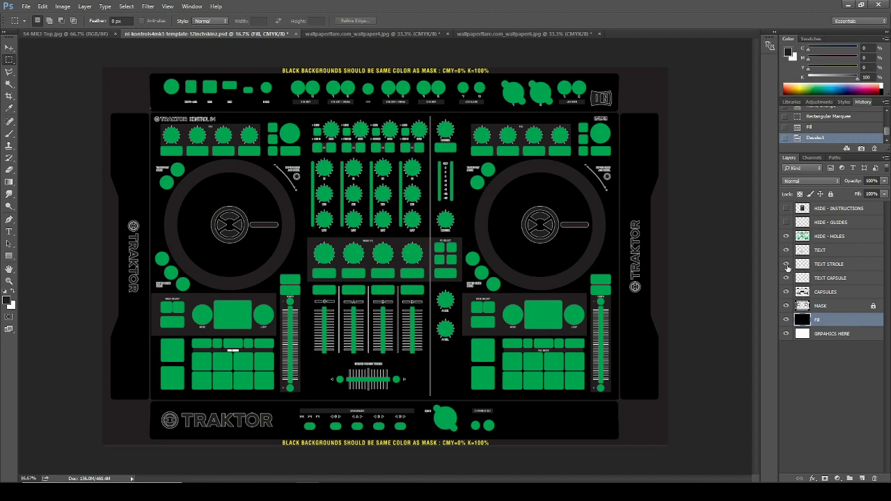
Select the TEXT STROLE layer and toggle it off and on to examine the outlines it adds around the text.
left_click(830, 266)
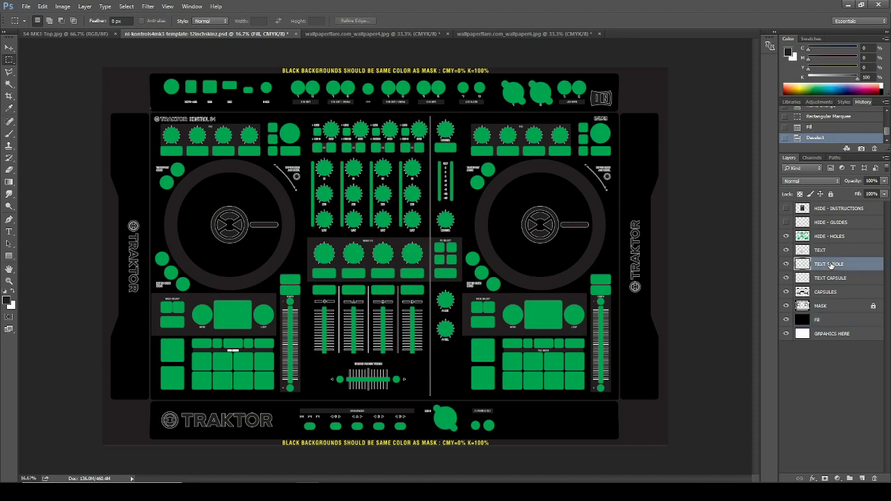
left_click(786, 264)
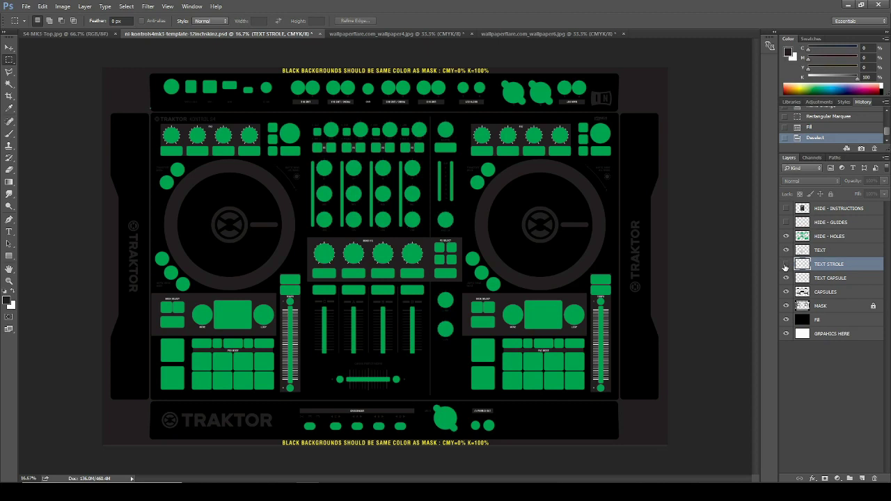
left_click(787, 265)
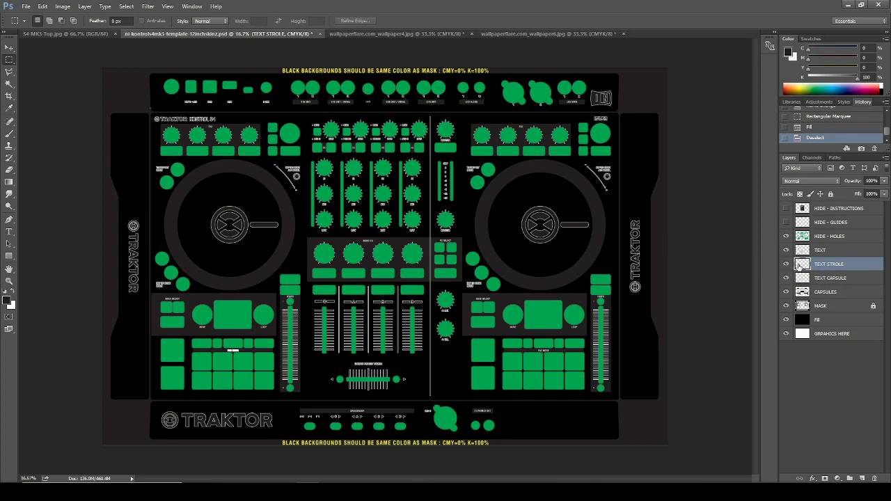
left_click(786, 265)
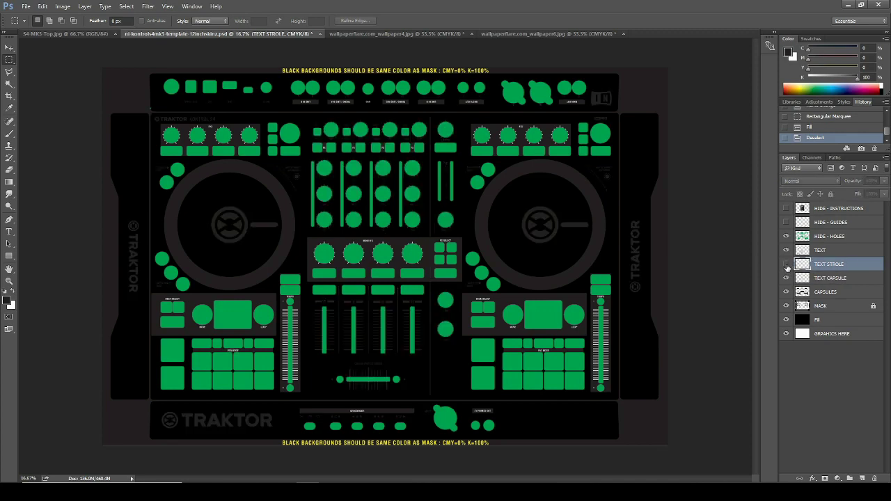
left_click(786, 265)
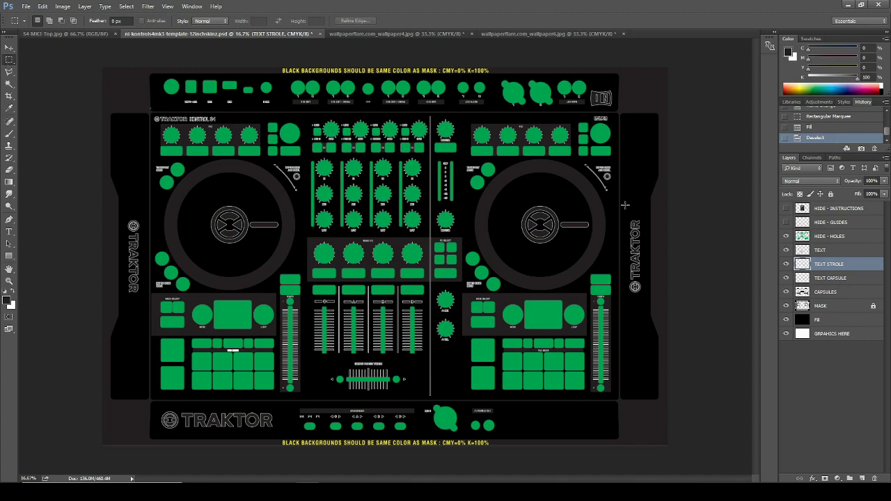
Delete the right side panel's vertical TRAKTOR logo from both the TEXT STROLE and TEXT layers.
left_click_drag(624, 213, 645, 300)
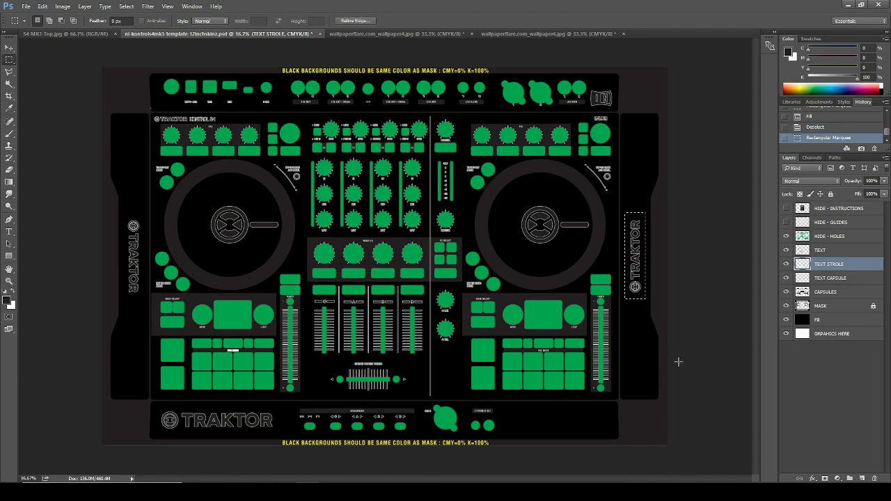
key("Delete")
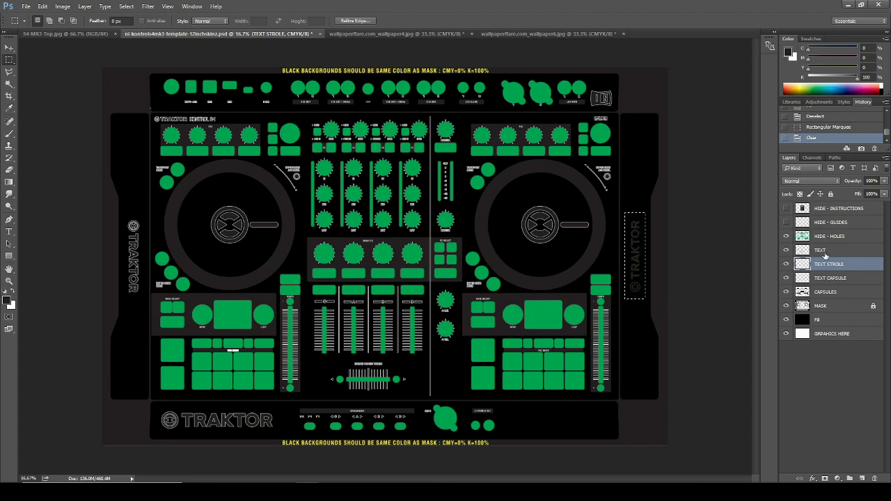
left_click(787, 252)
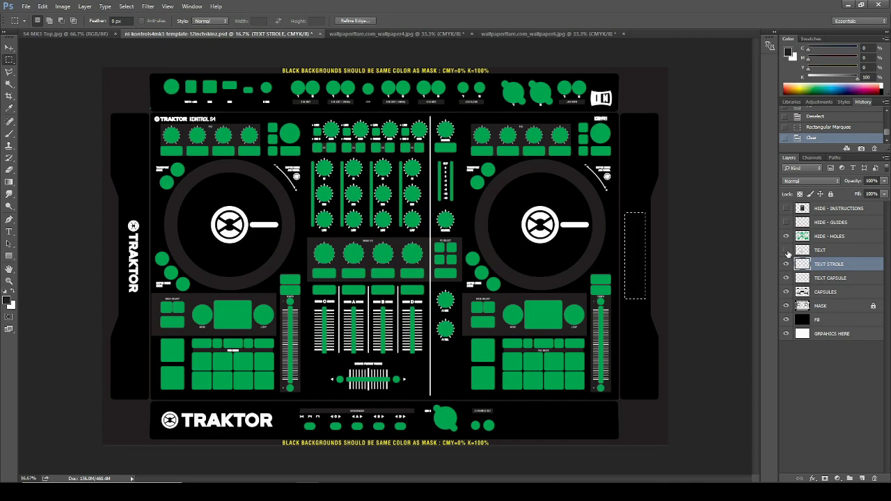
left_click(787, 251)
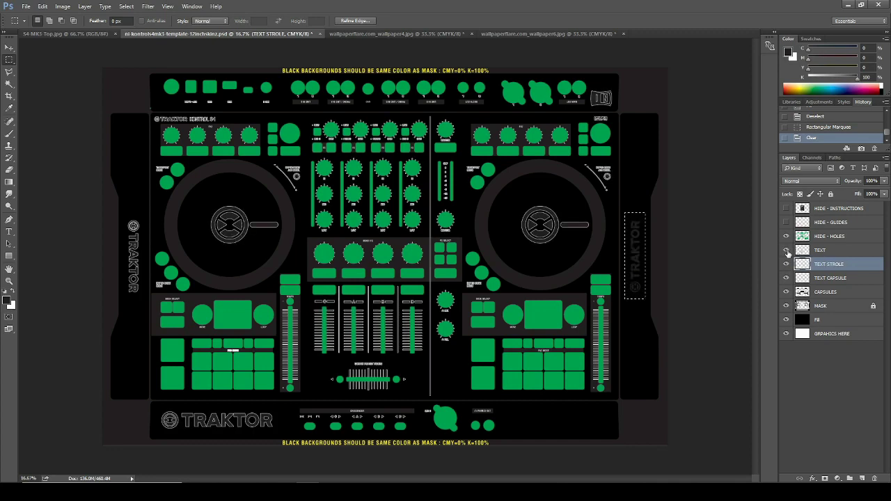
left_click(787, 252)
left_click(787, 251)
left_click(831, 254)
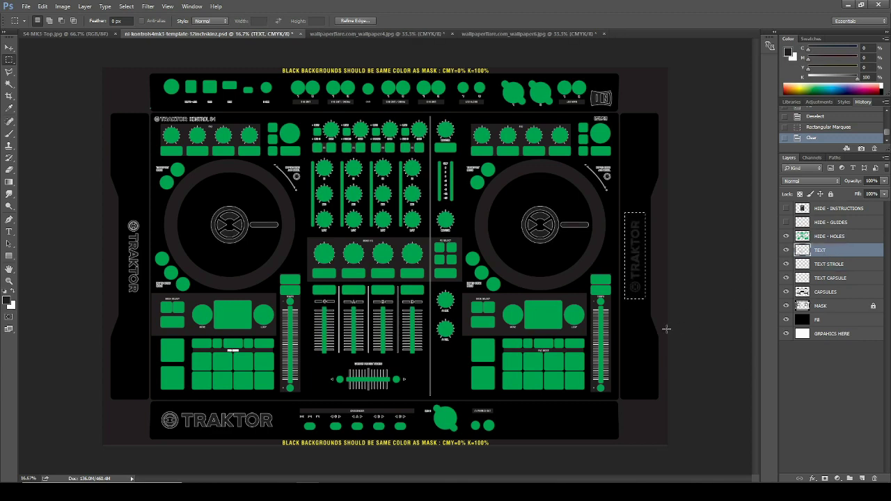
key("Delete")
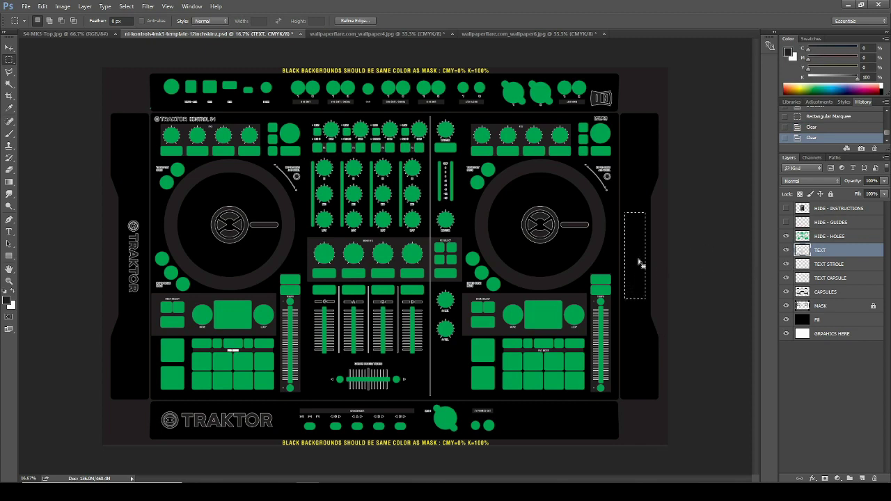
Move the selection to the left side panel's TRAKTOR logo, delete it from the TEXT and TEXT STROLE layers, and deselect.
left_click_drag(641, 261, 137, 257)
key("Delete")
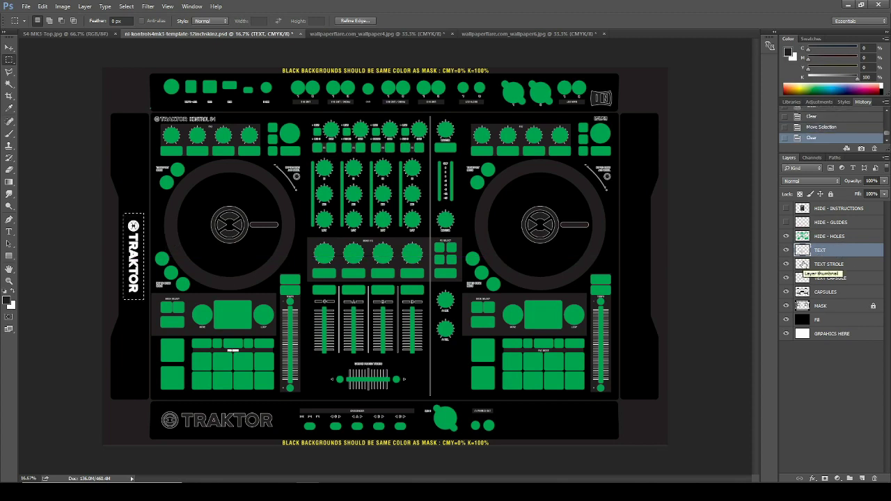
left_click(829, 267)
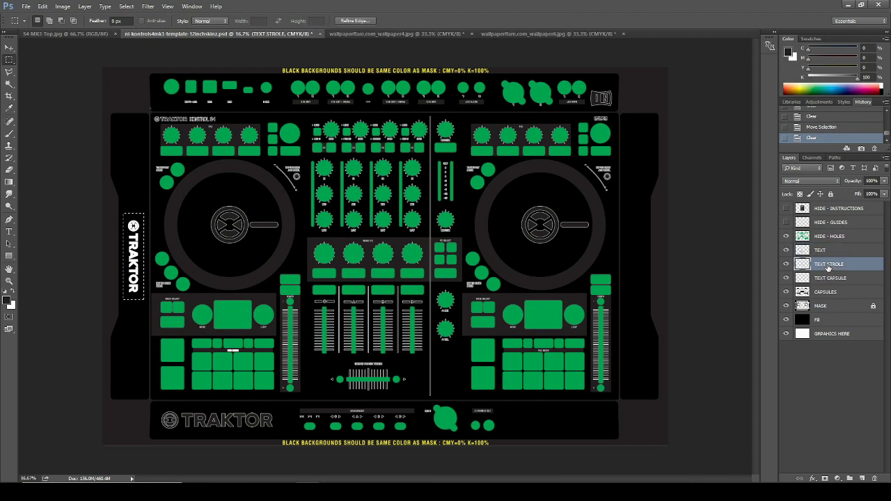
key("Delete")
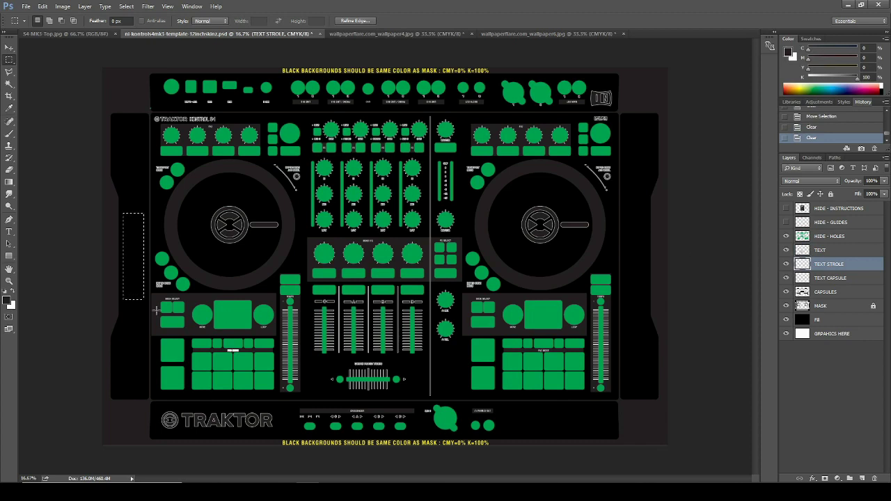
left_click(128, 278)
Compare the template with and without the TEXT STROLE layer, and mark the right jog wheel's logo with a temporary rectangular selection.
left_click(787, 264)
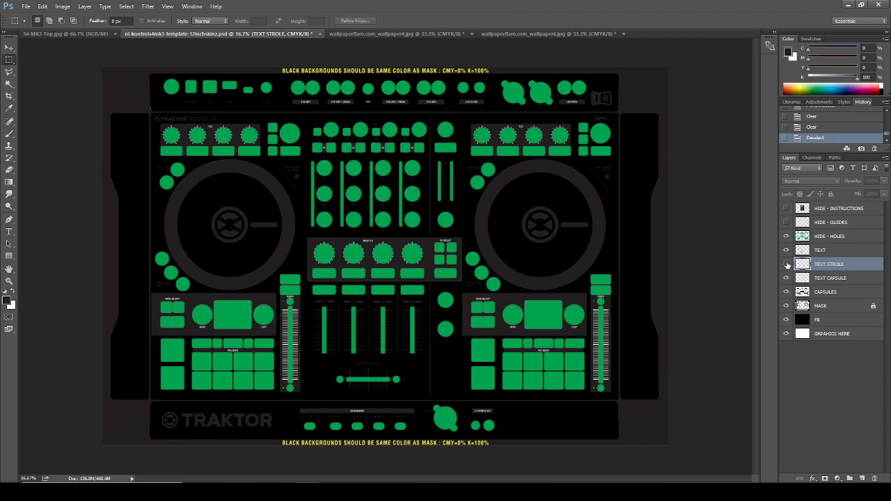
left_click(787, 264)
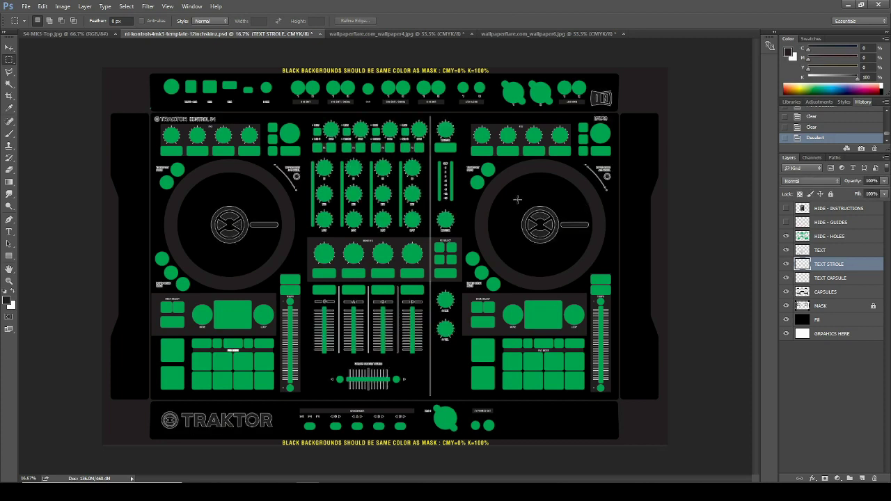
left_click_drag(517, 199, 592, 253)
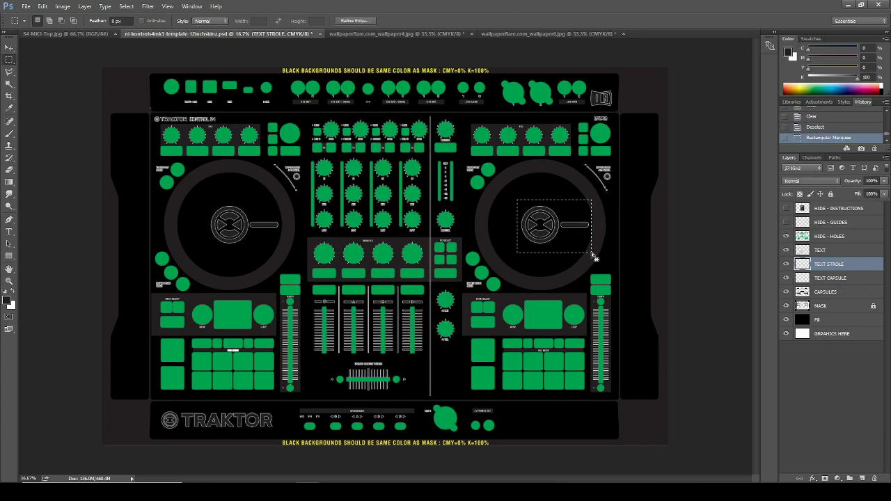
left_click(580, 247)
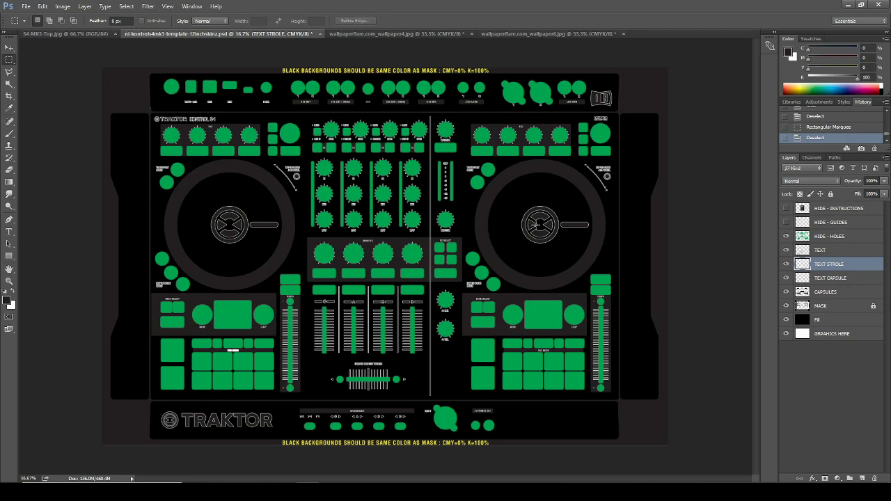
Copy the entire wallpaperflare.com_wallpaper4.jpg image and return to the ni-kontrols4mk3-template-12inchskinz.psd document.
left_click(370, 34)
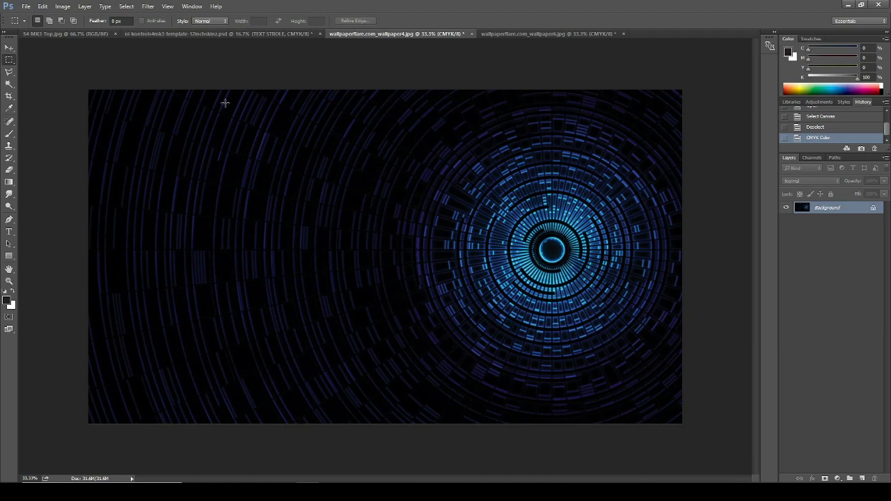
left_click_drag(80, 83, 703, 429)
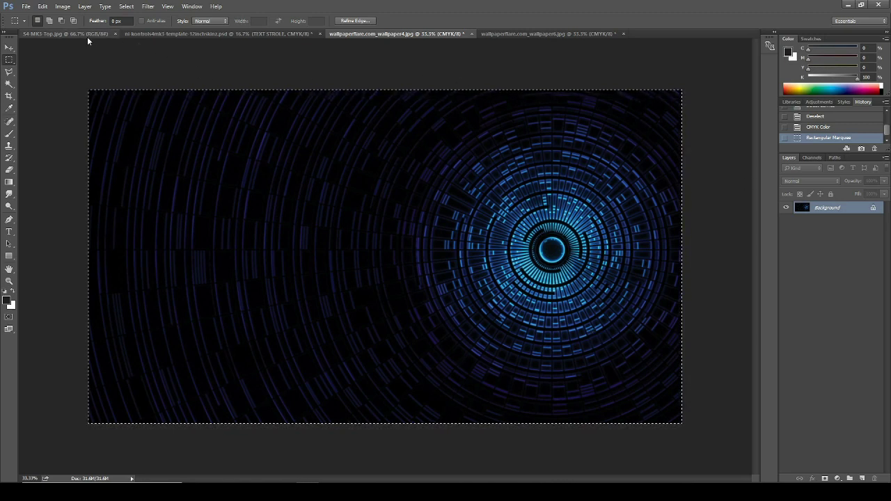
left_click(132, 35)
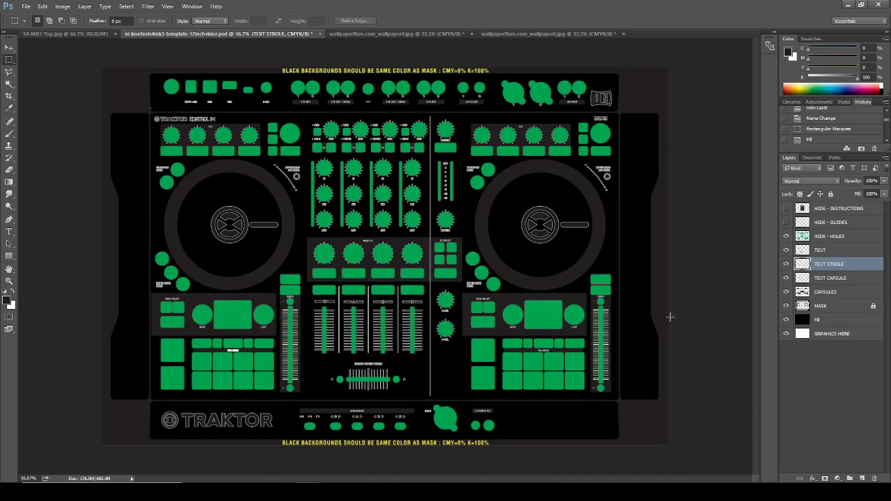
Try pasting the copied wallpaper above the TEXT STROLE layer, undo the paste, and make Fill the active layer.
key("ctrl+v")
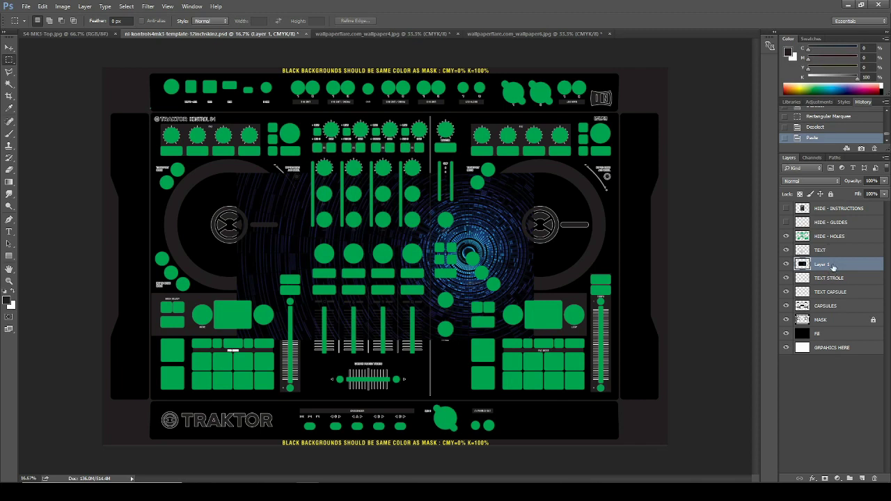
key("ctrl+z")
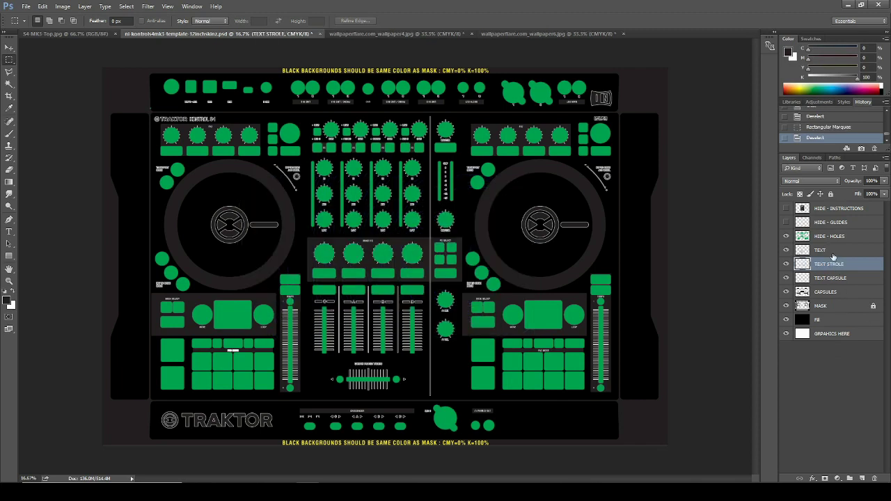
left_click(828, 319)
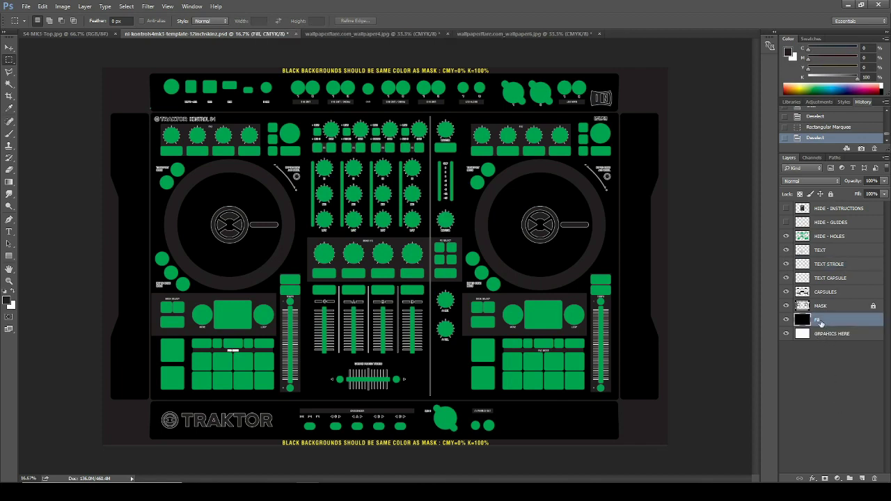
Paste the copied wallpaper above the Fill layer and move its glowing rings onto the right jog wheel.
key("ctrl+v")
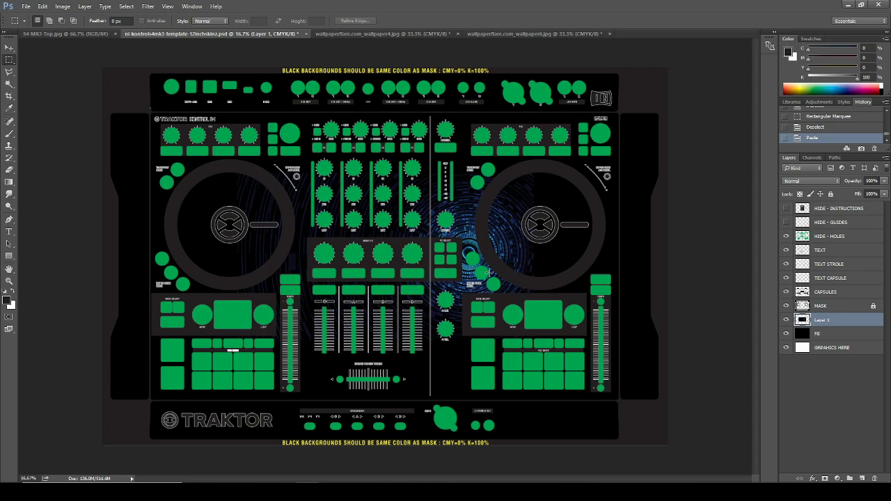
left_click(10, 48)
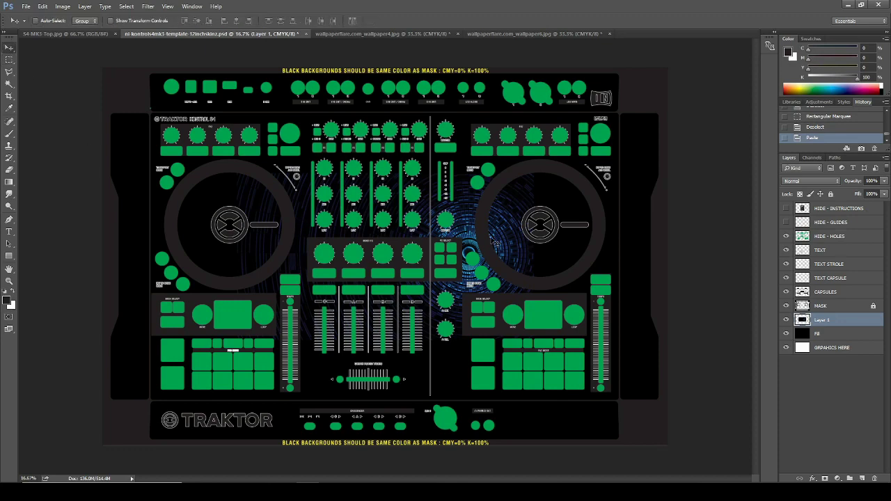
left_click_drag(499, 239, 537, 222)
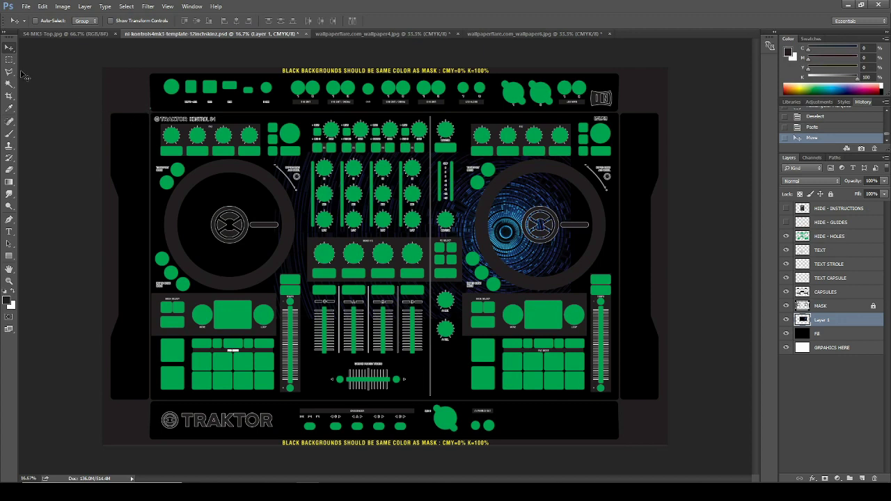
left_click(8, 60)
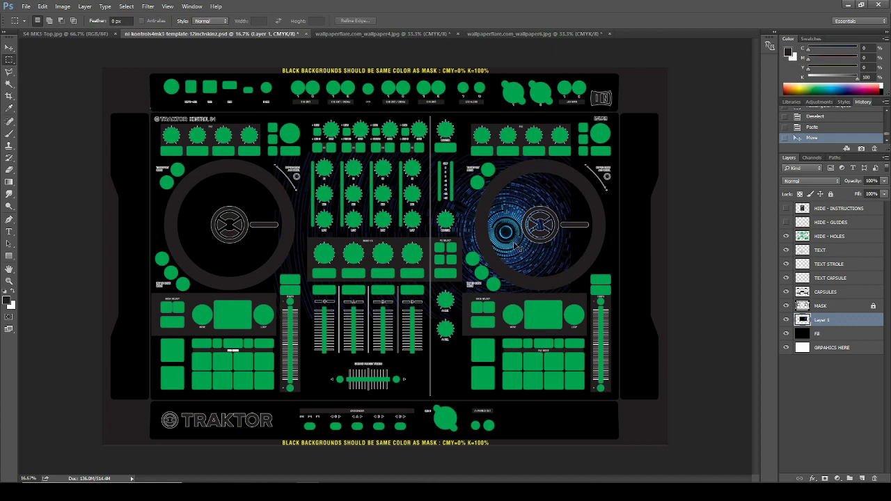
mouse_move(516, 249)
left_mouse_down()
mouse_move(540, 235)
mouse_move(526, 260)
left_mouse_up()
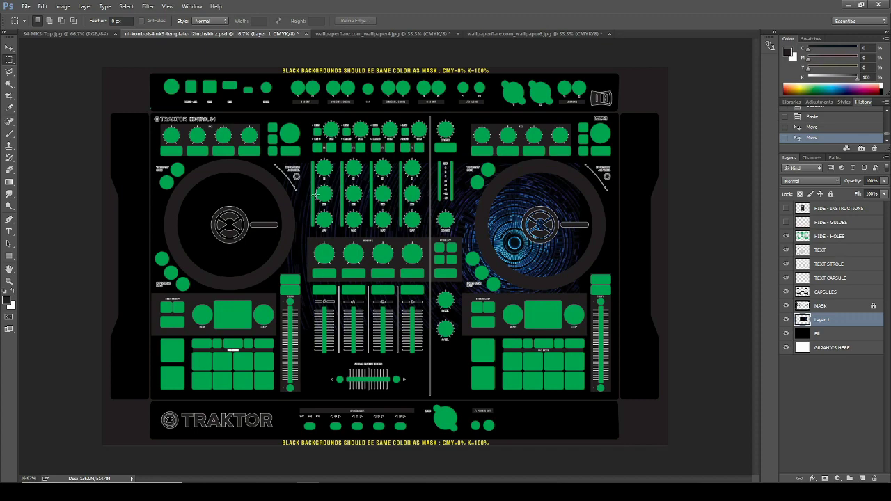
Hide the Fill layer, move the wallpaper toward the template's upper-right corner, and scale it proportionally to about 202%.
left_click(787, 335)
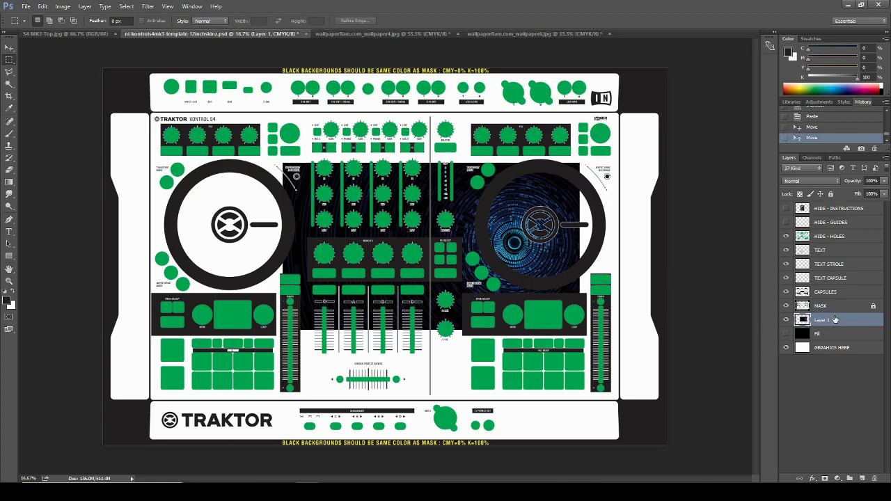
left_click(41, 7)
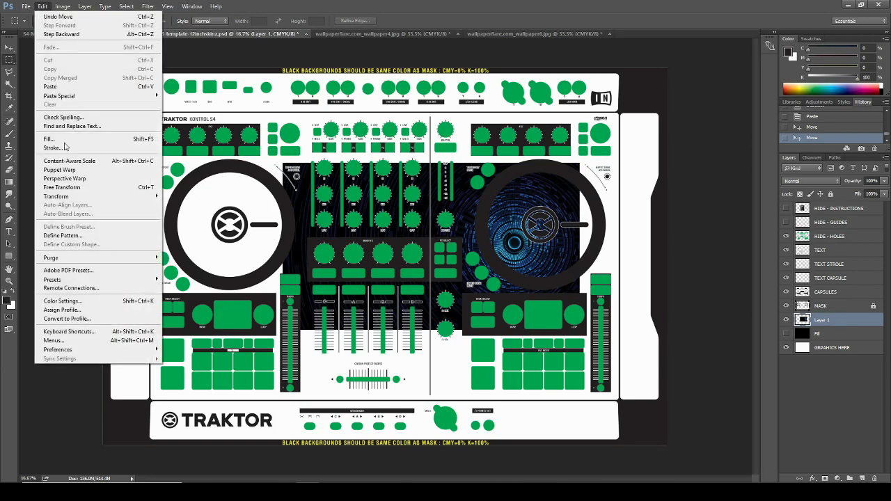
mouse_move(77, 200)
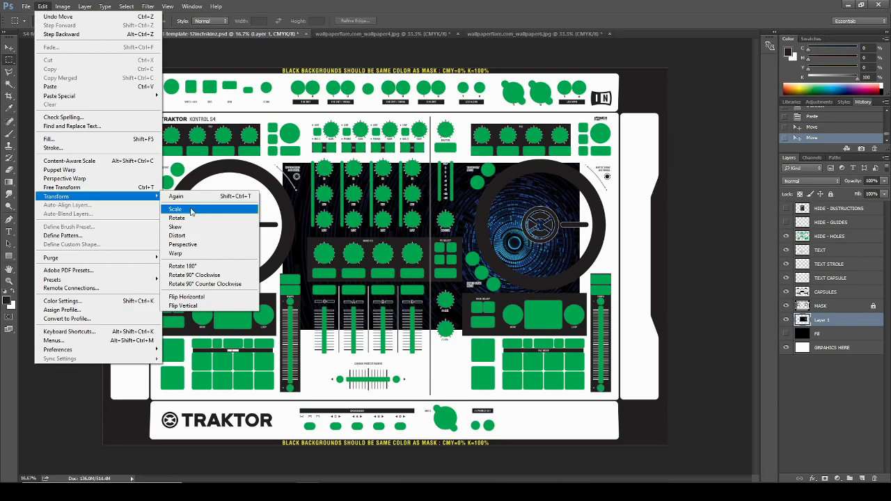
left_click(176, 209)
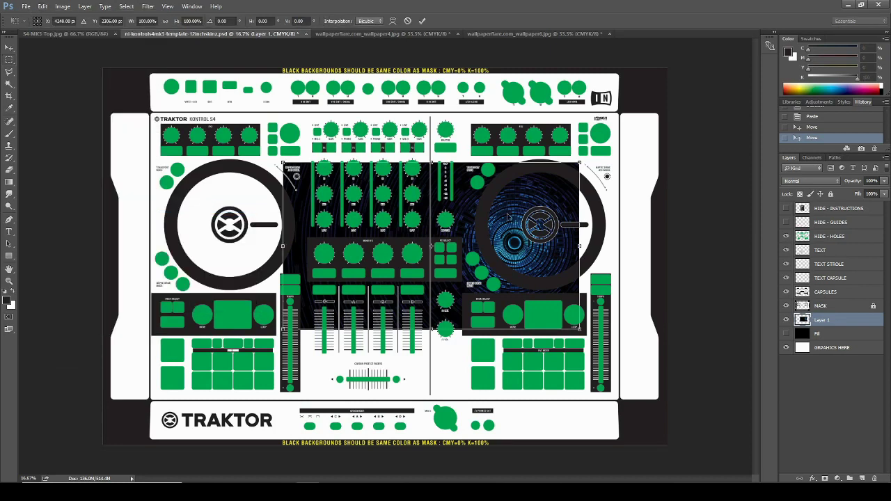
left_click_drag(509, 217, 513, 174)
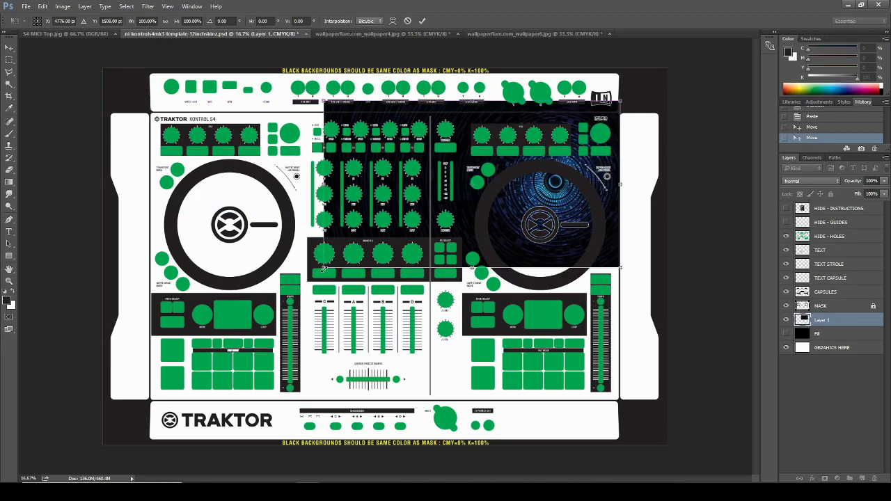
left_click_drag(324, 268, 248, 264)
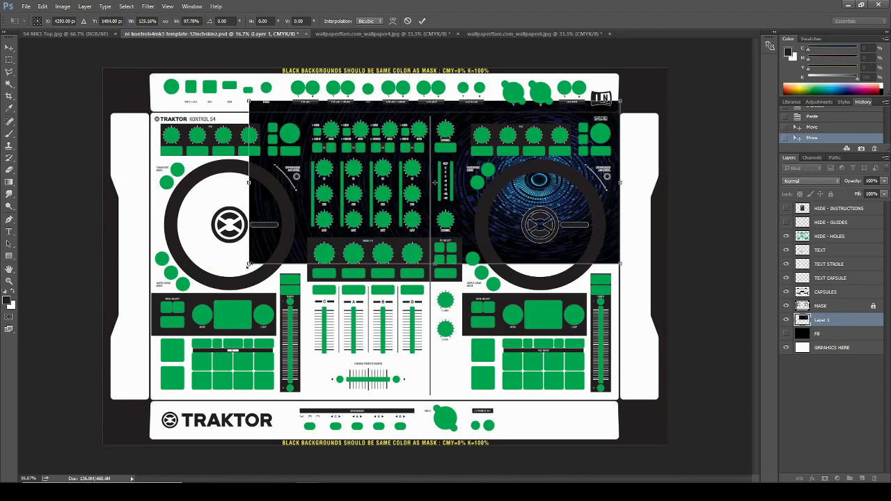
key("ctrl+z")
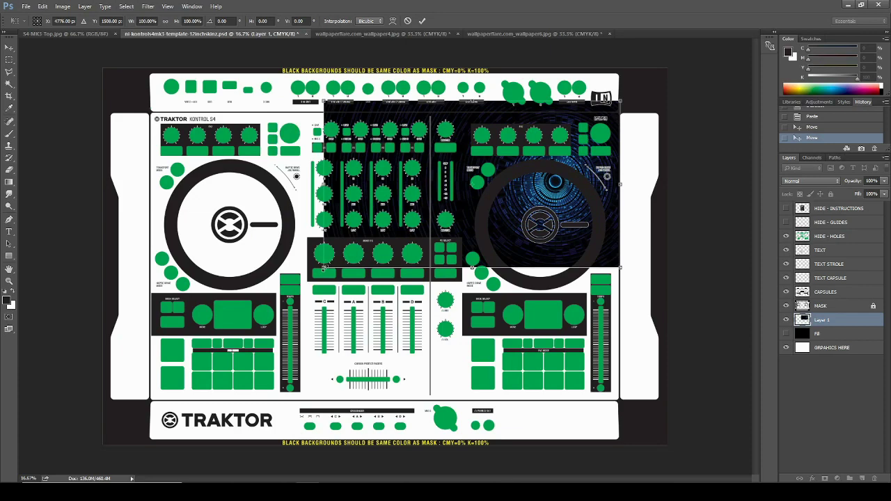
left_click_drag(324, 269, 277, 297)
left_click_drag(226, 391, 63, 500)
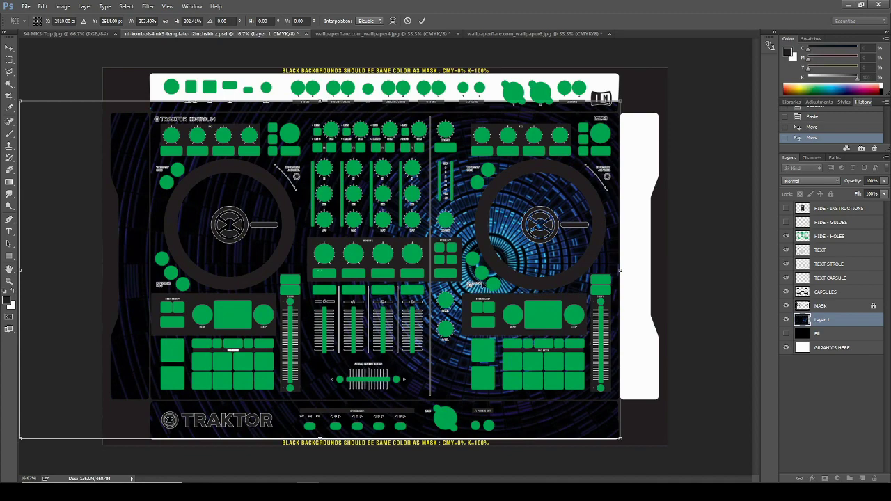
Move the wallpaper's ring centre onto the right jog wheel's centre and enlarge it to about 210%.
left_click_drag(523, 254, 576, 215)
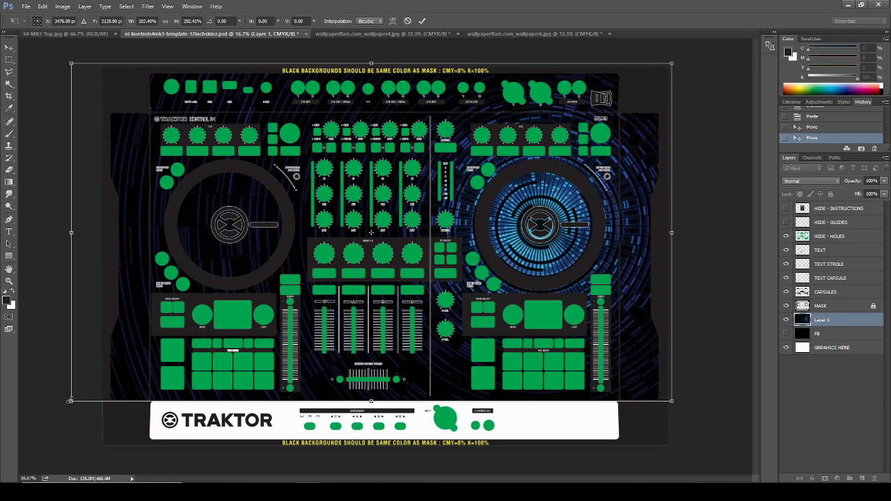
left_click_drag(70, 401, 48, 415)
left_click_drag(547, 258, 549, 245)
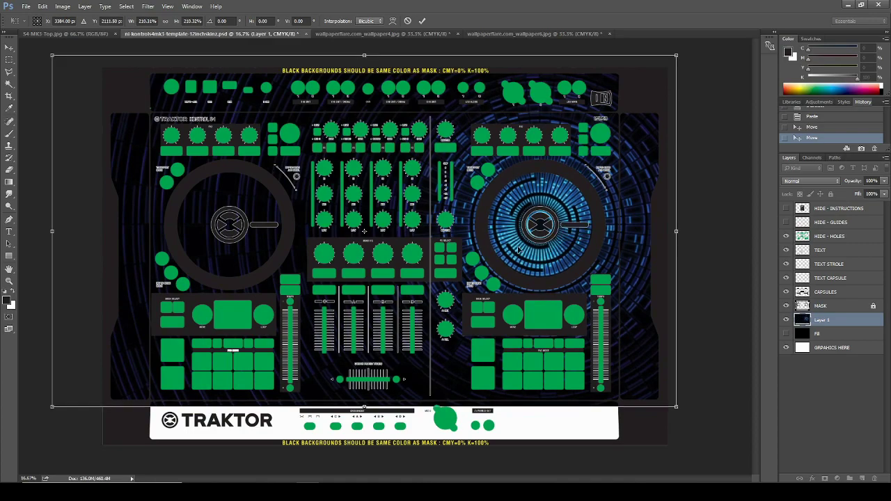
Nudge the wallpaper until its rings are concentric with the right jog wheel, about X 3387 px and Y 2120 px, and apply the transform.
key("ctrl+plus")
key("ctrl+plus")
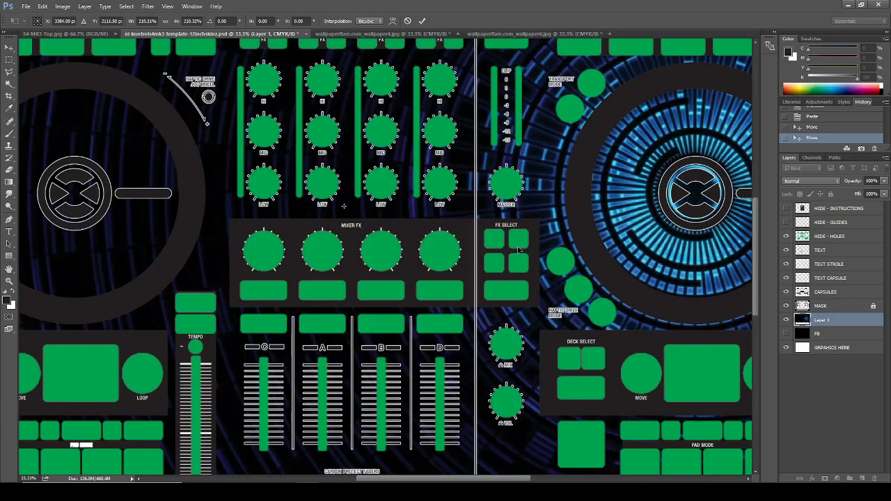
left_click_drag(481, 480, 564, 475)
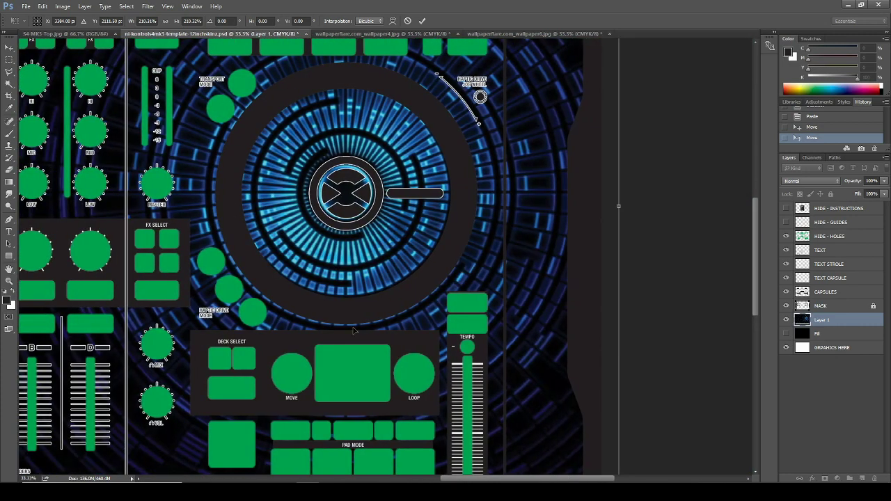
key("Down")
key("Down")
key("Down")
key("Down")
key("Down")
key("Down")
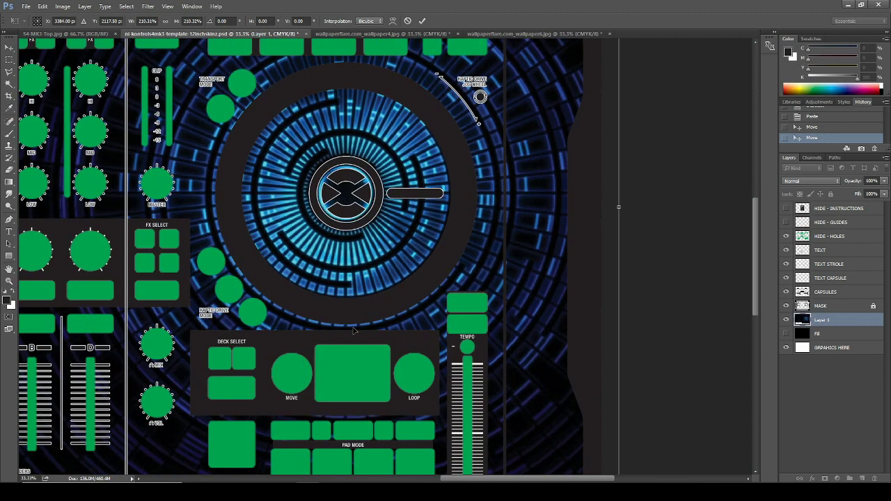
key("Up")
key("Up")
key("Up")
key("Right")
key("Right")
key("Right")
key("Right")
key("Right")
key("Right")
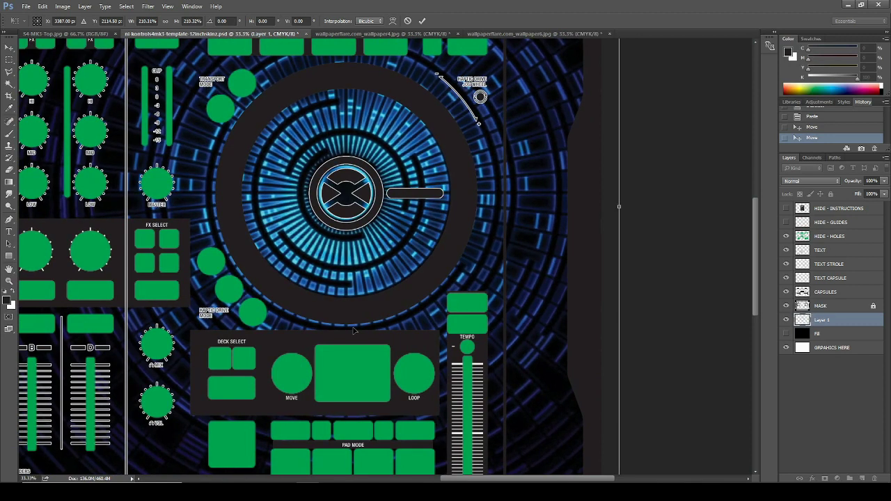
key("Left")
key("Left")
key("Left")
key("Down")
key("Down")
key("Down")
key("Down")
key("Down")
key("Down")
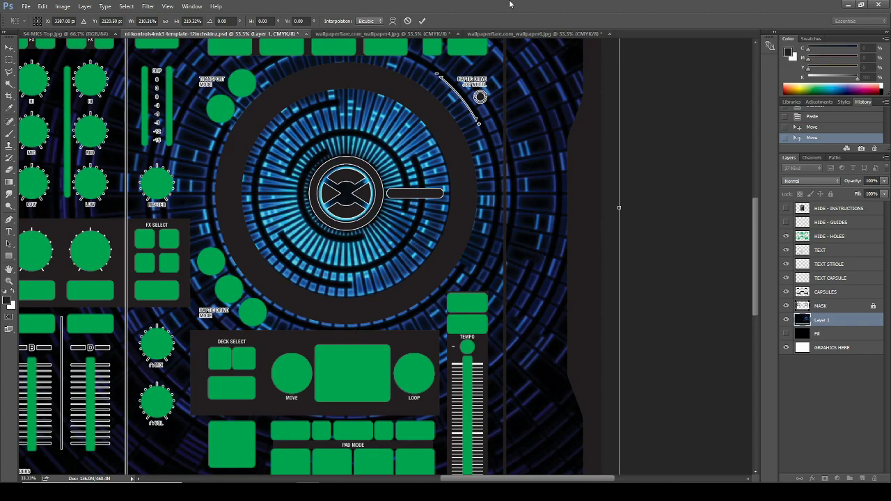
left_click(422, 22)
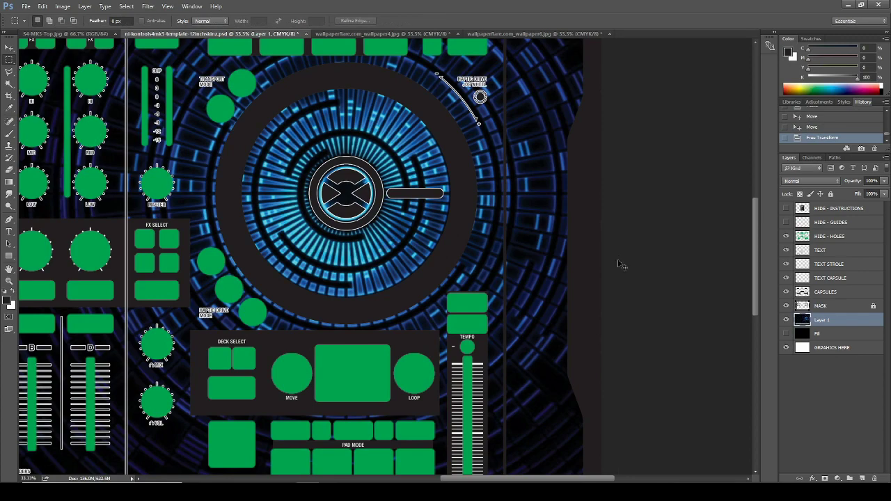
Select the left side panel with a rectangular selection, delete the Layer 1 wallpaper inside it, and deselect.
scroll(622, 265, "down", 2)
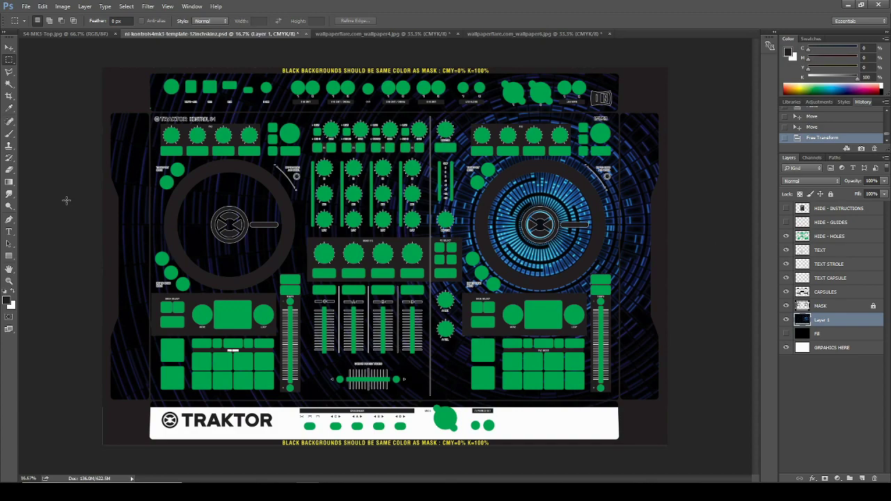
key("ctrl+plus")
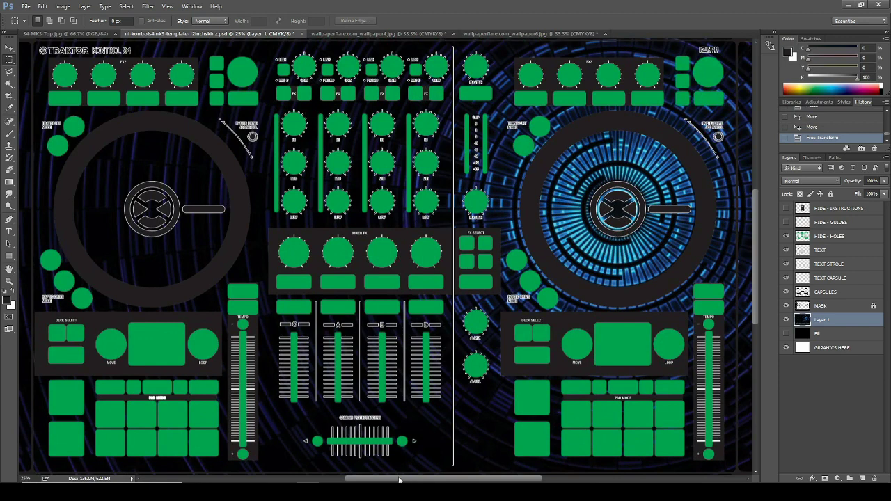
left_click_drag(399, 480, 305, 464)
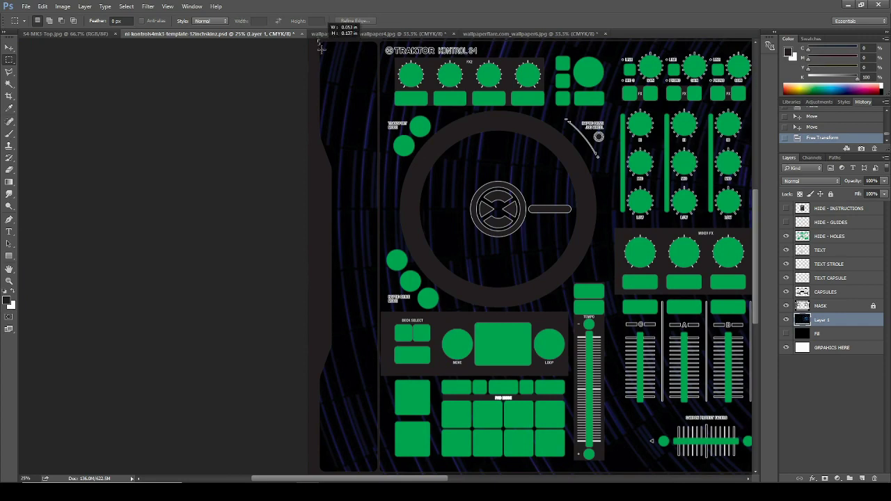
left_click_drag(321, 47, 379, 336)
scroll(280, 346, "up", 3)
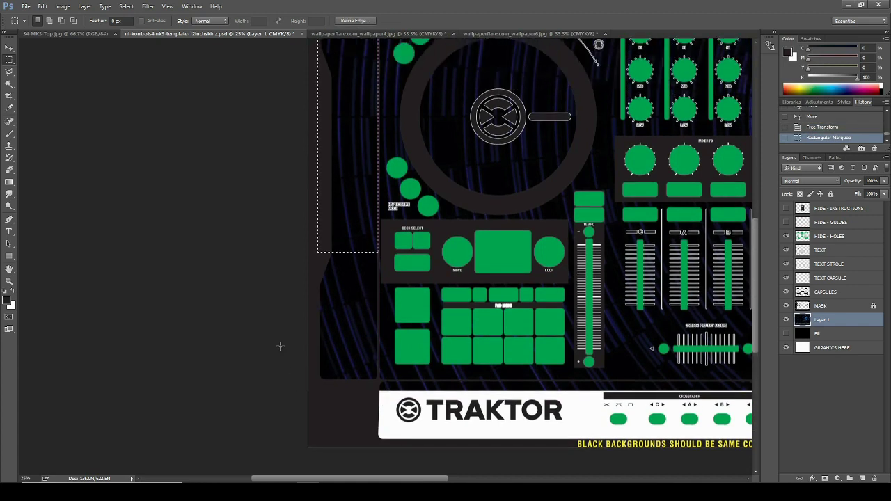
scroll(280, 346, "down", 2)
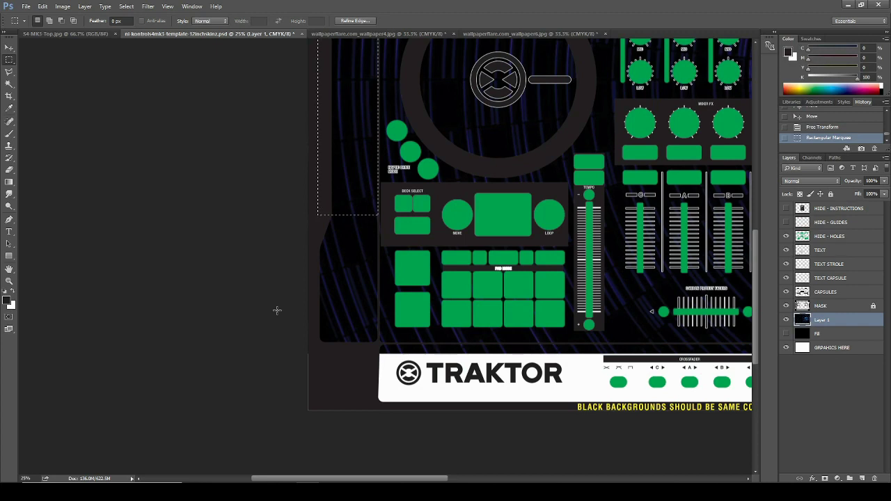
key("Delete")
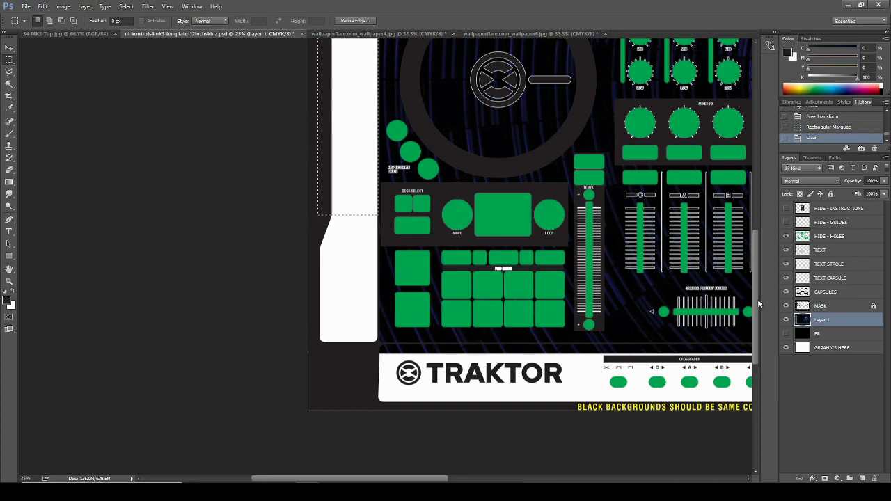
left_click_drag(755, 308, 762, 246)
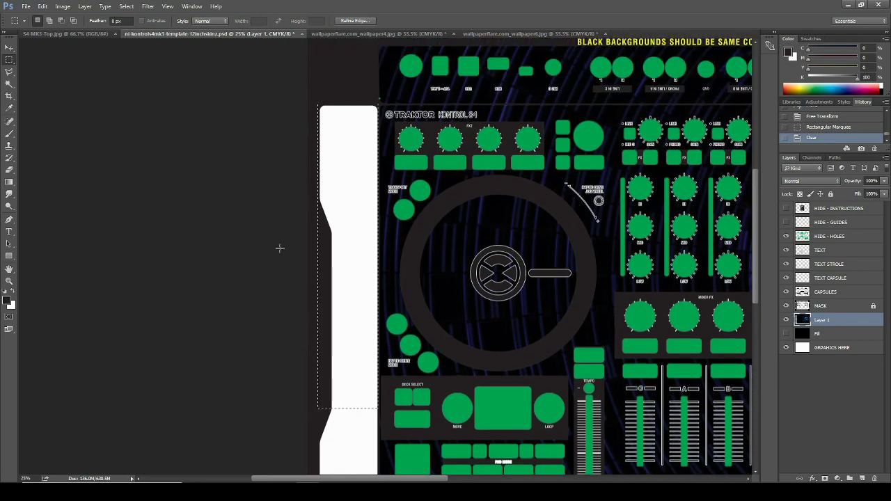
key("Right")
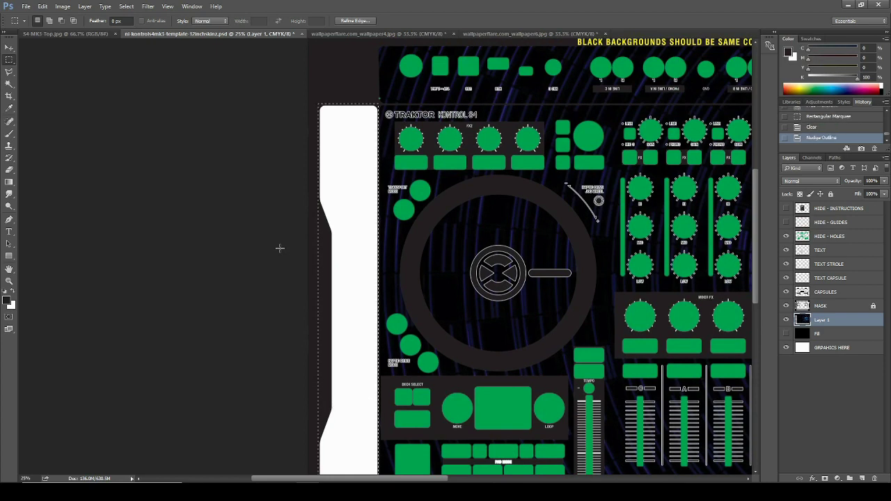
key("Left")
key("Left")
key("Left")
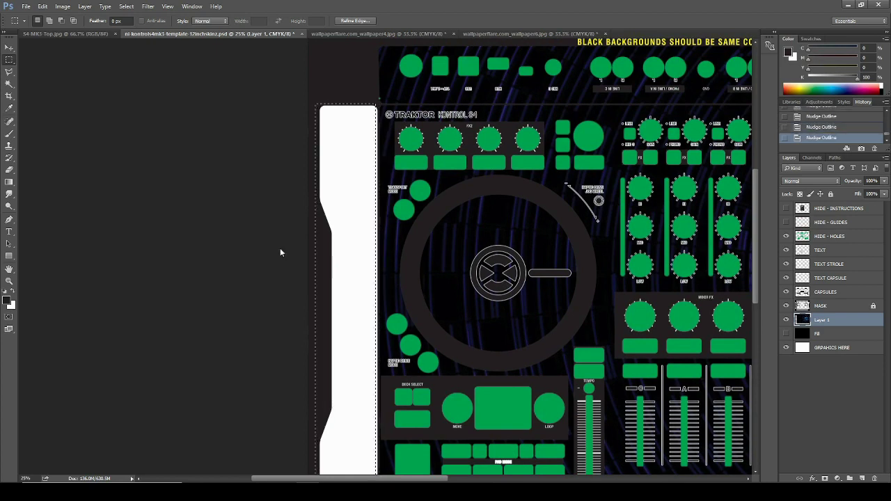
key("Right")
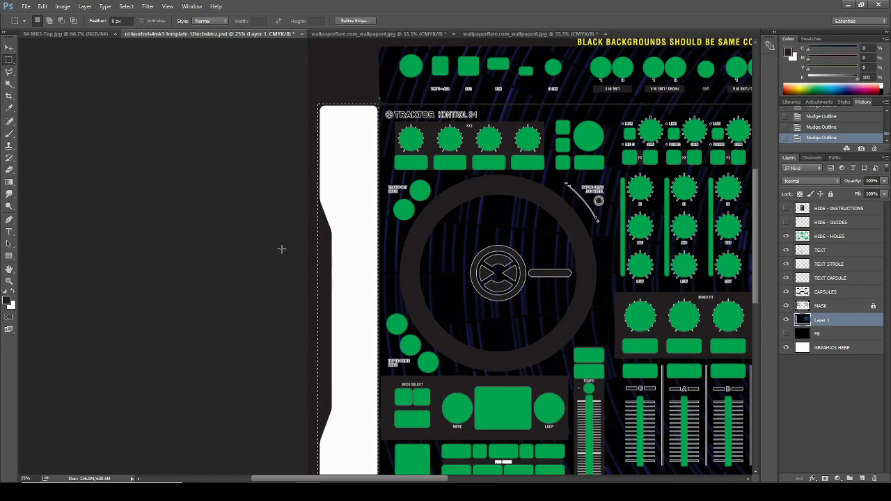
key("ctrl+d")
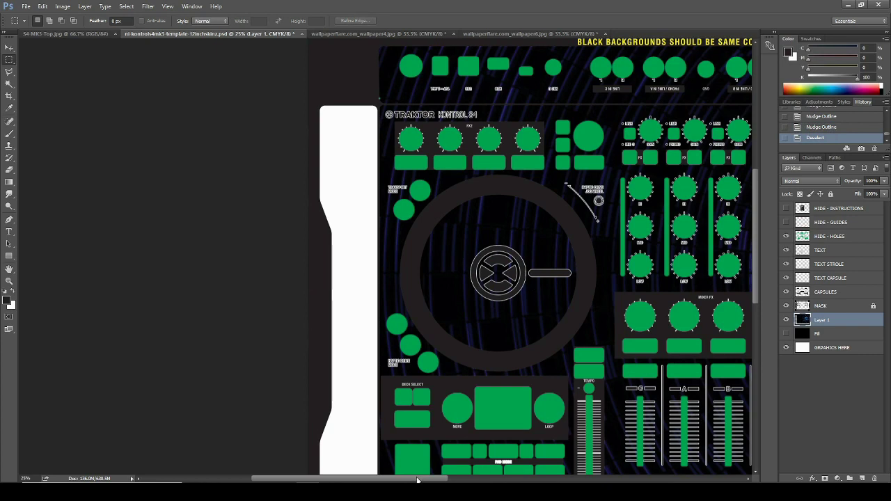
Select the rear connector strip above the main panel, delete the Layer 1 wallpaper from it, and deselect.
left_click_drag(418, 479, 510, 480)
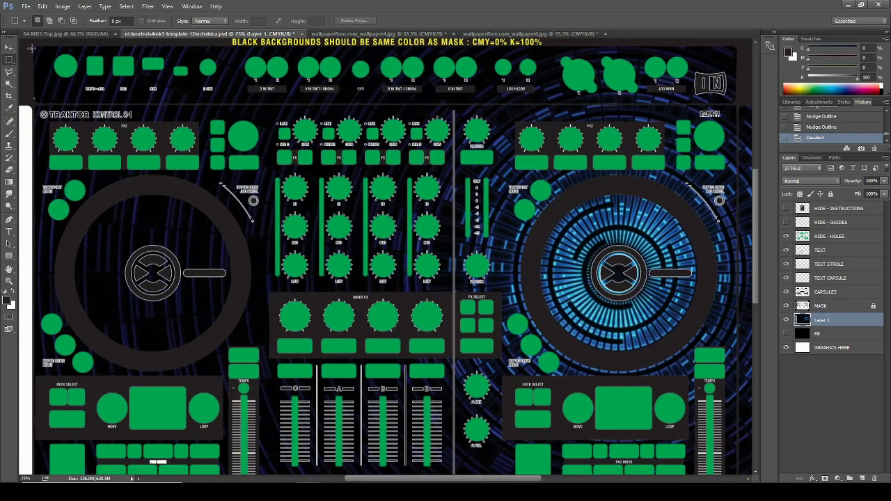
left_click_drag(31, 43, 713, 103)
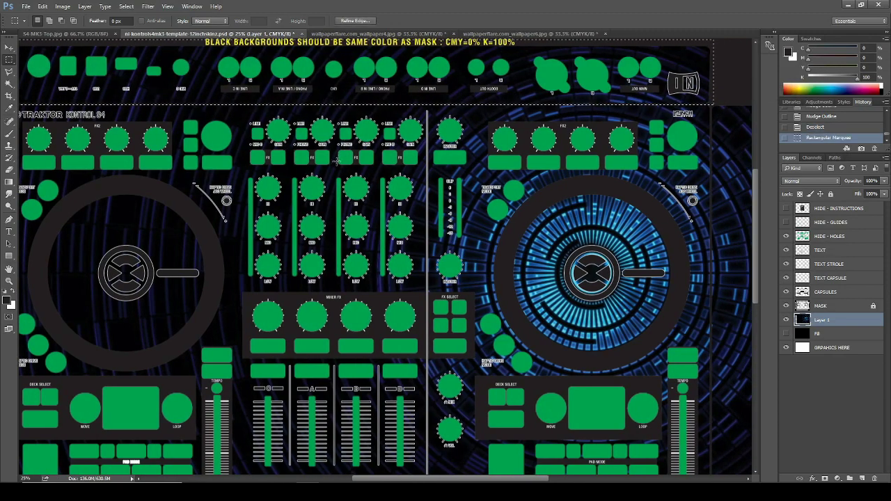
key("Delete")
key("ctrl+d")
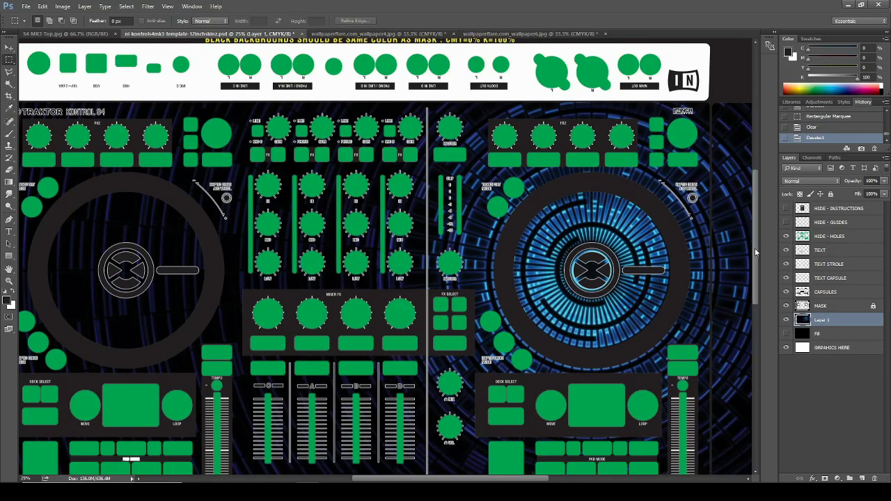
Select the front TRAKTOR strip below the main panel, delete the Layer 1 wallpaper from it, and deselect.
left_click_drag(755, 248, 754, 294)
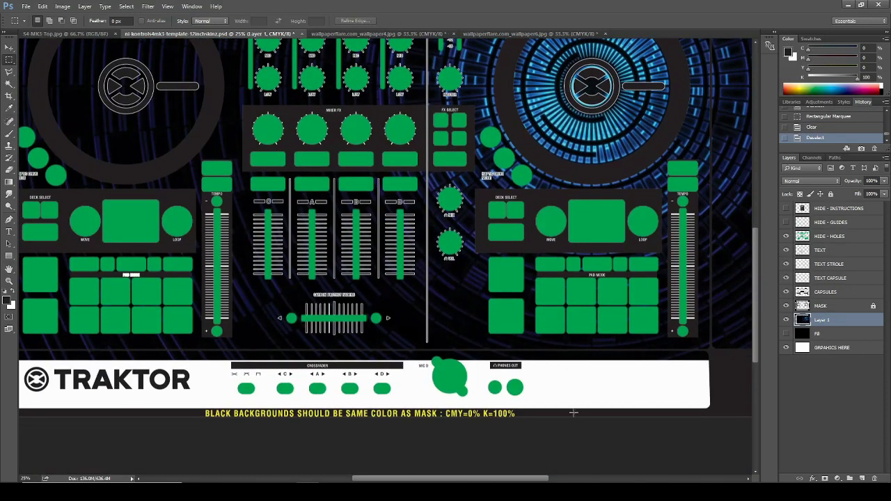
left_click_drag(491, 480, 486, 480)
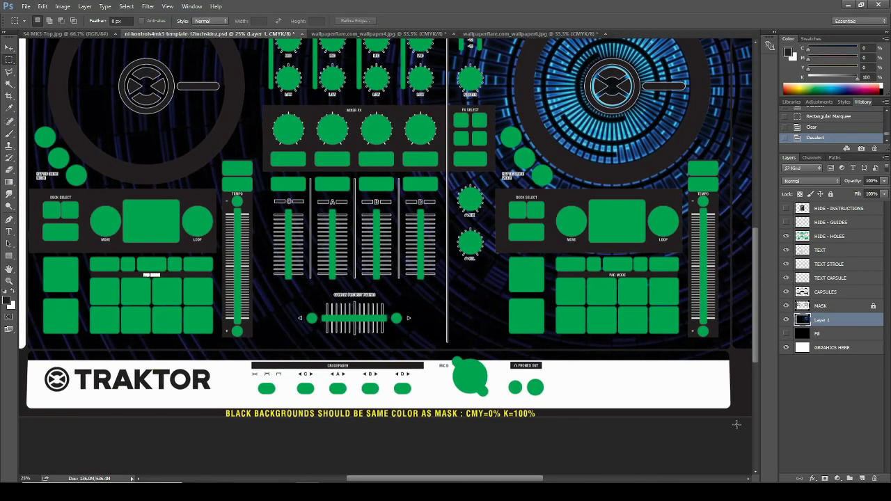
left_click_drag(737, 425, 199, 352)
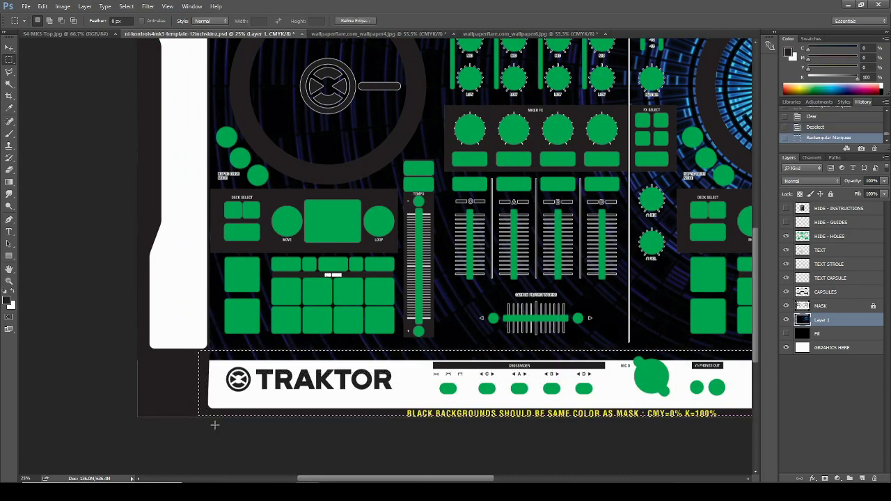
key("Delete")
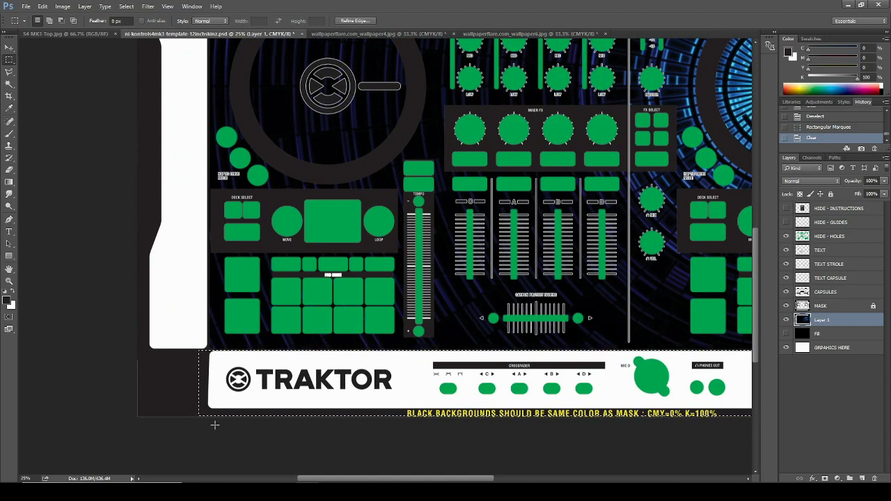
key("Up")
key("Up")
key("Up")
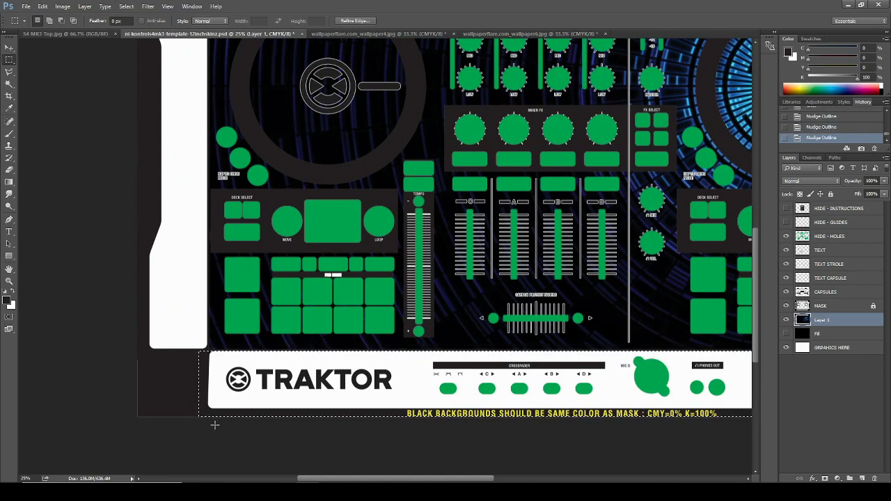
key("ctrl+d")
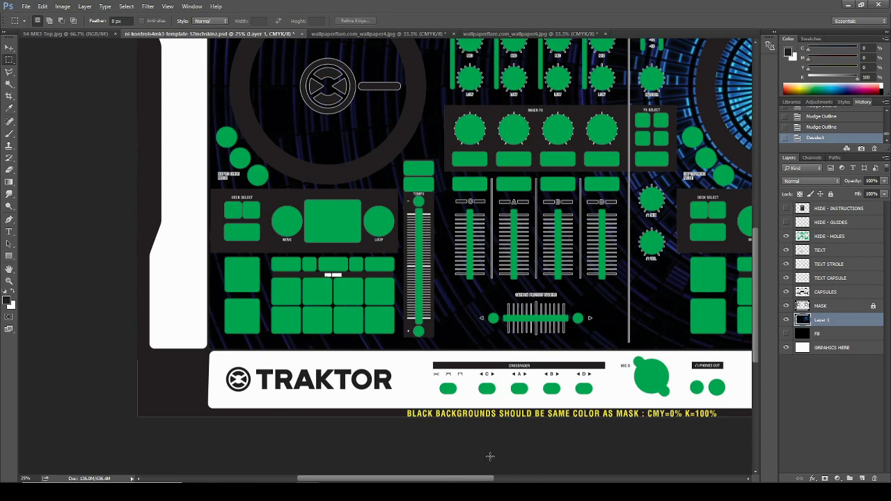
scroll(489, 456, "down", 2)
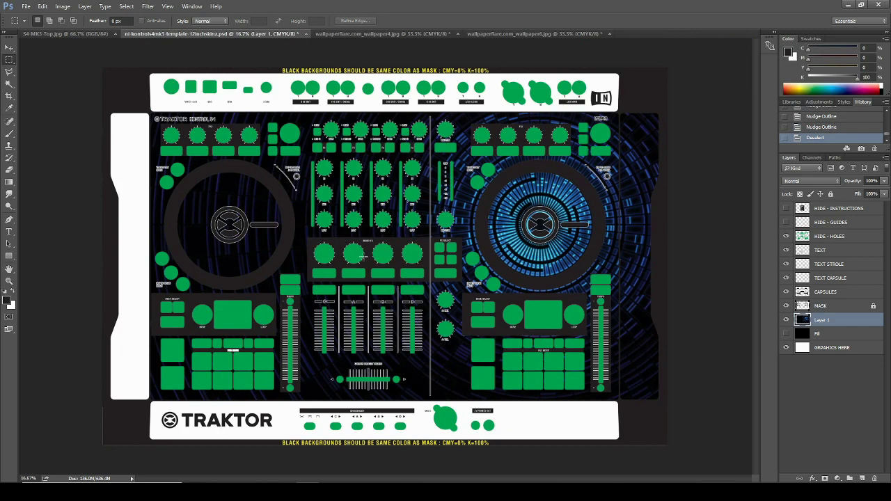
key("g")
key("ctrl+alt+z")
key("ctrl+alt+z")
key("ctrl+alt+z")
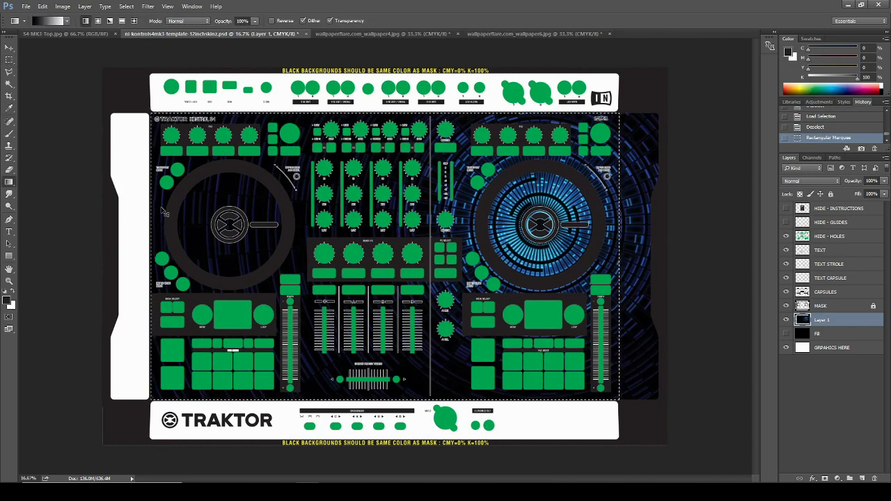
key("ctrl+d")
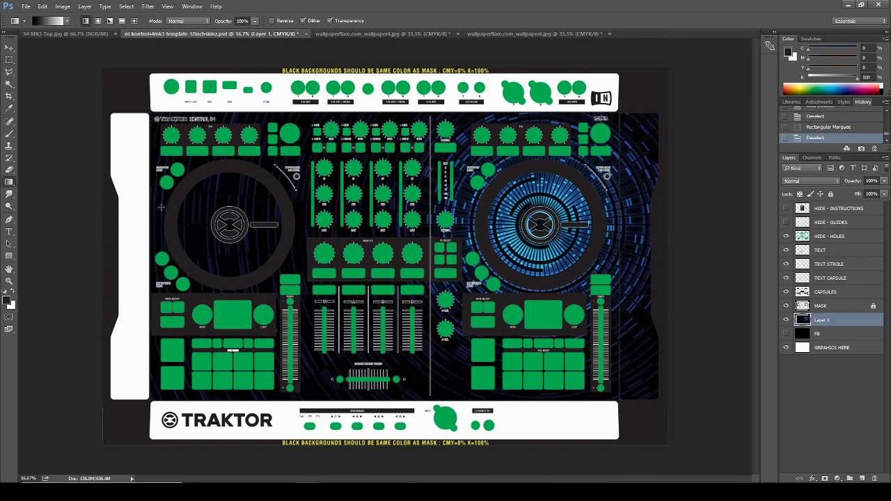
Look through the open wallpaper documents and bring up the blue smoke image, wallpaperflare.com_wallpaper6.jpg.
left_click(485, 35)
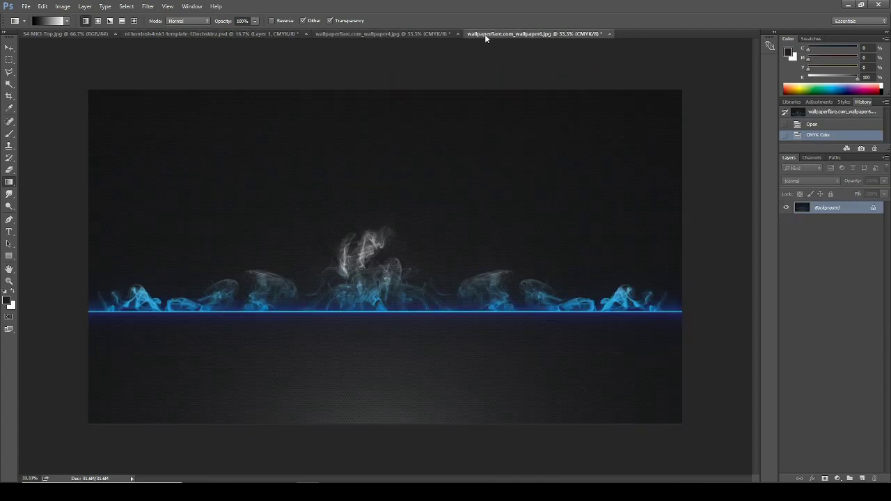
left_click(419, 32)
left_click(167, 33)
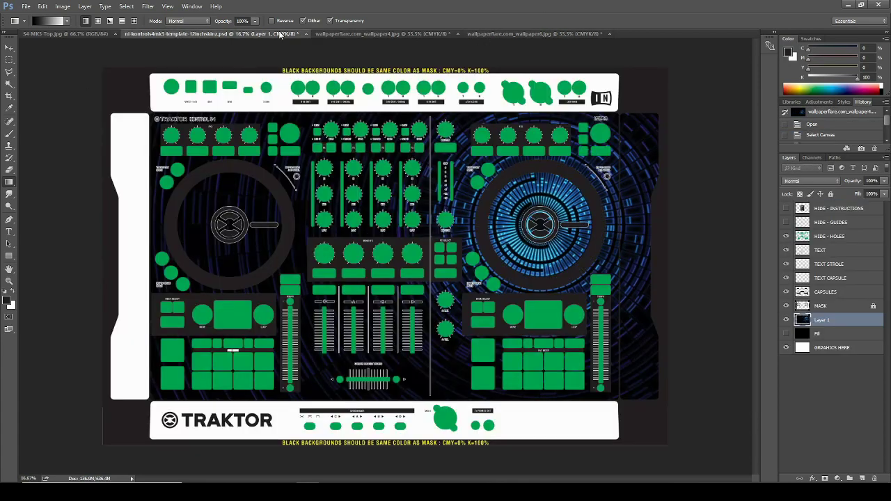
left_click(507, 32)
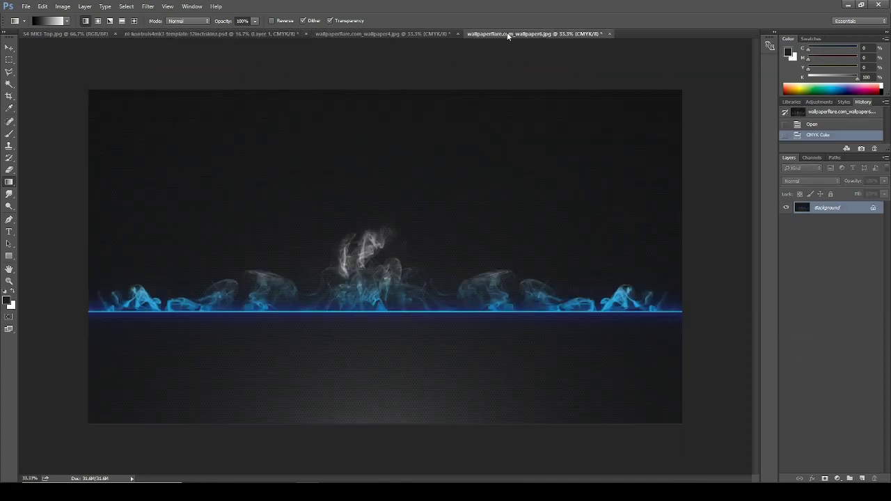
left_click(9, 59)
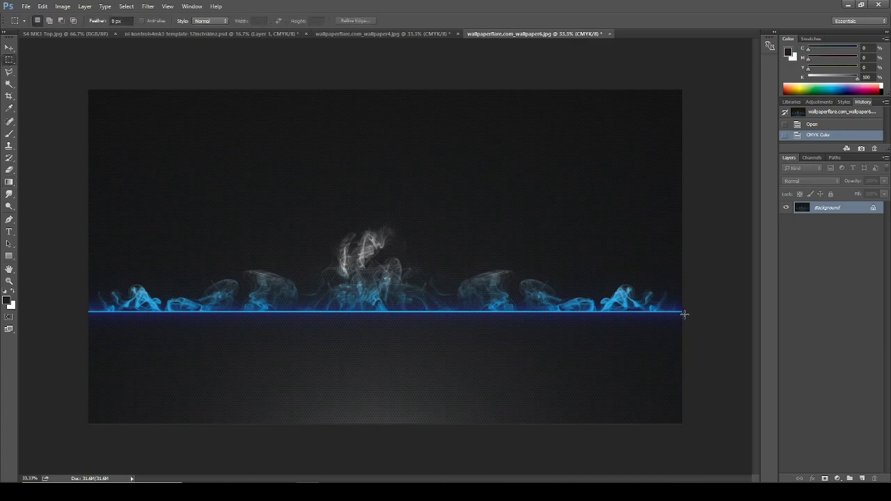
left_click_drag(684, 314, 80, 217)
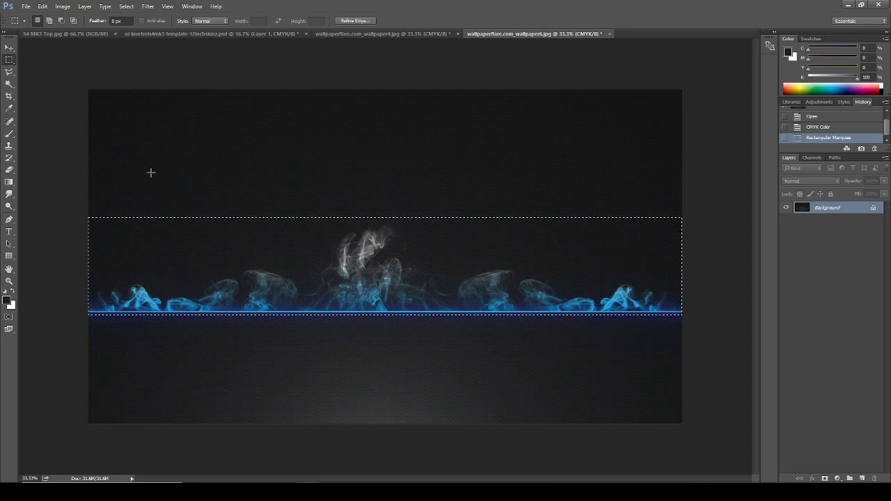
key("ctrl+d")
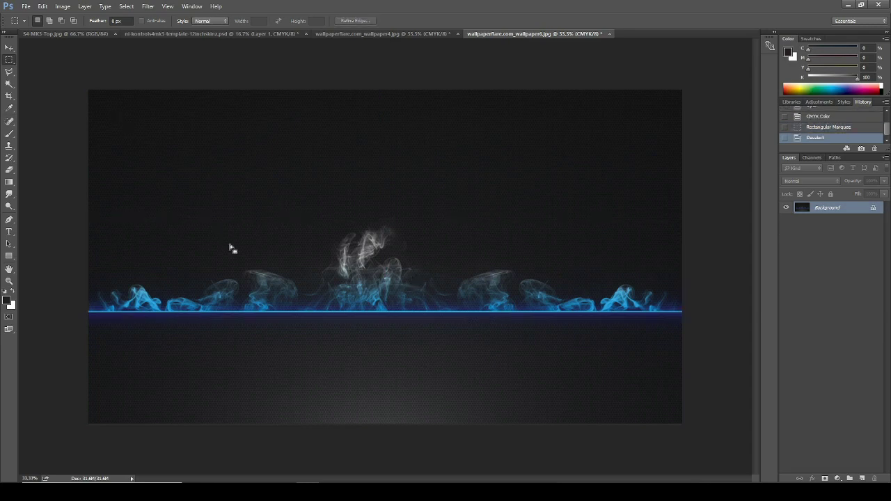
Crop the wallpaper to a full-width horizontal strip containing the smoke and the glowing blue line just beneath it.
left_click(9, 97)
left_click_drag(386, 91, 386, 154)
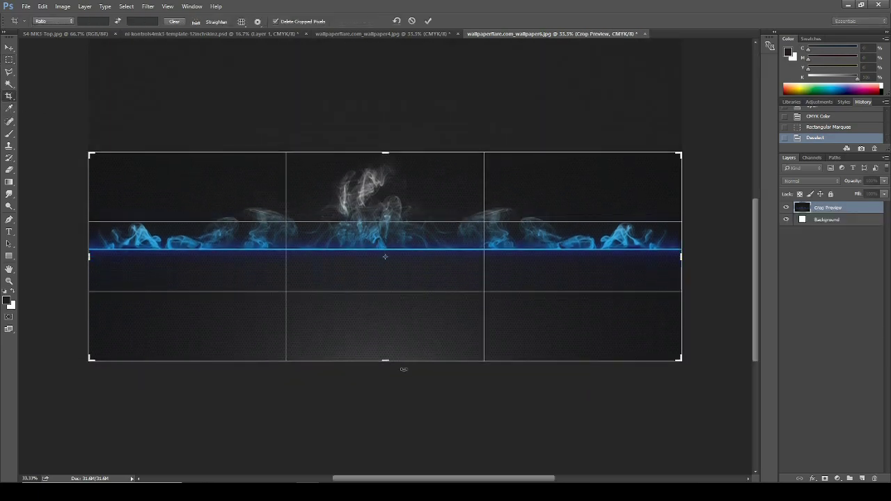
left_click_drag(386, 361, 391, 308)
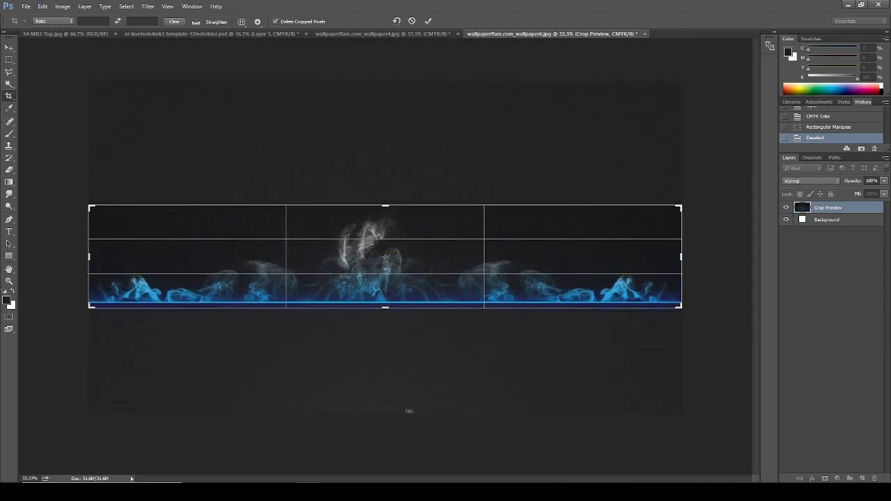
left_click(428, 20)
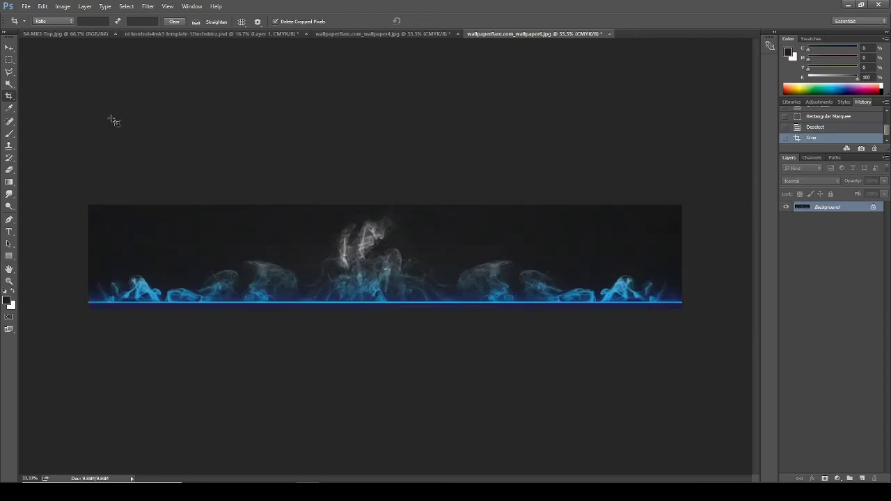
Select and copy the entire cropped smoke strip, then return to the ni-kontrols4mk3-template-12inchskinz.psd document.
left_click(9, 60)
left_click_drag(76, 190, 725, 324)
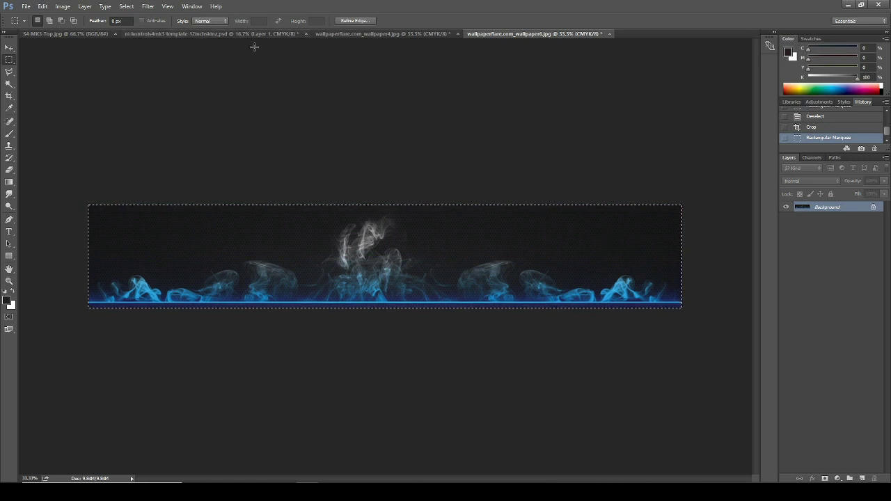
left_click(271, 35)
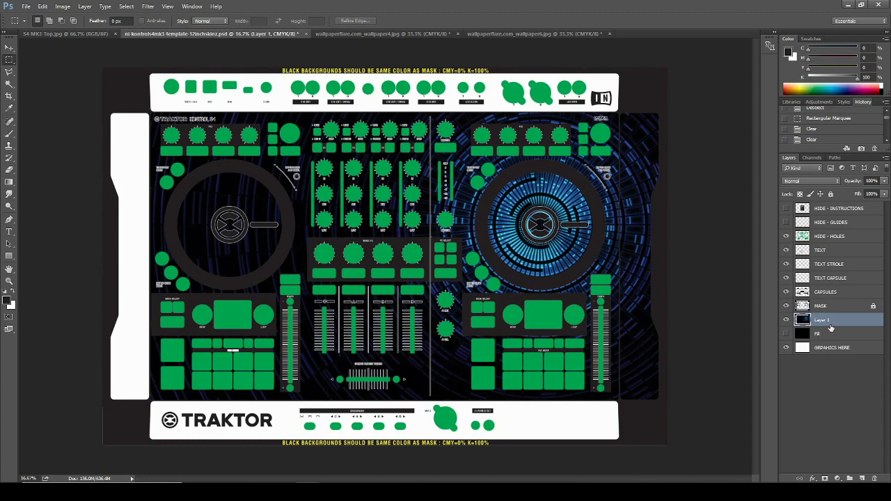
left_click(862, 479)
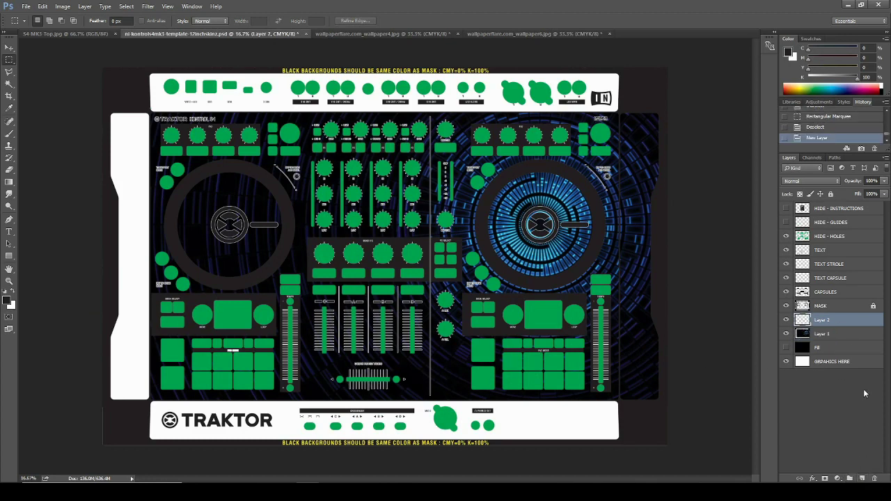
left_click(876, 149)
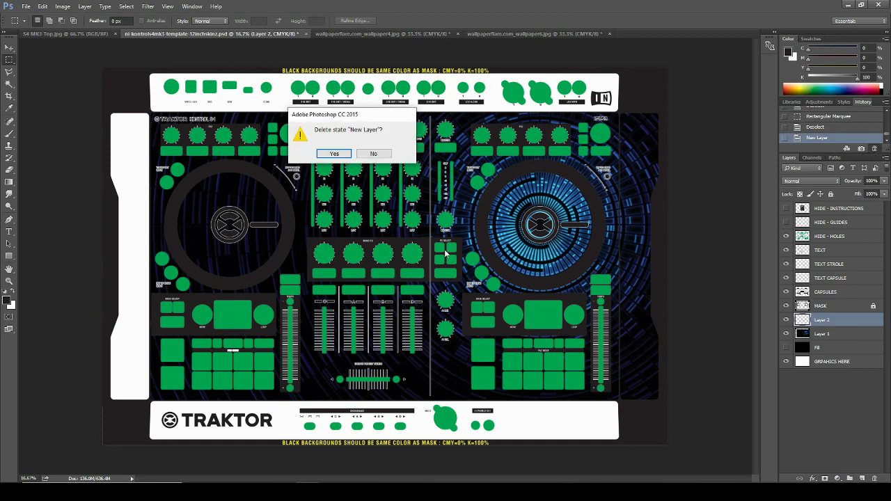
left_click(338, 153)
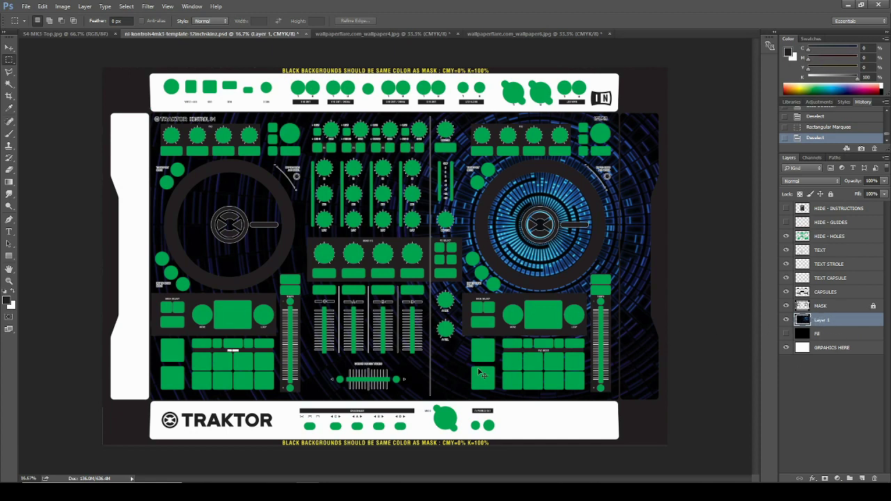
Paste the smoke strip above Layer 1 and move it across the lower part of the left jog wheel.
key("ctrl+v")
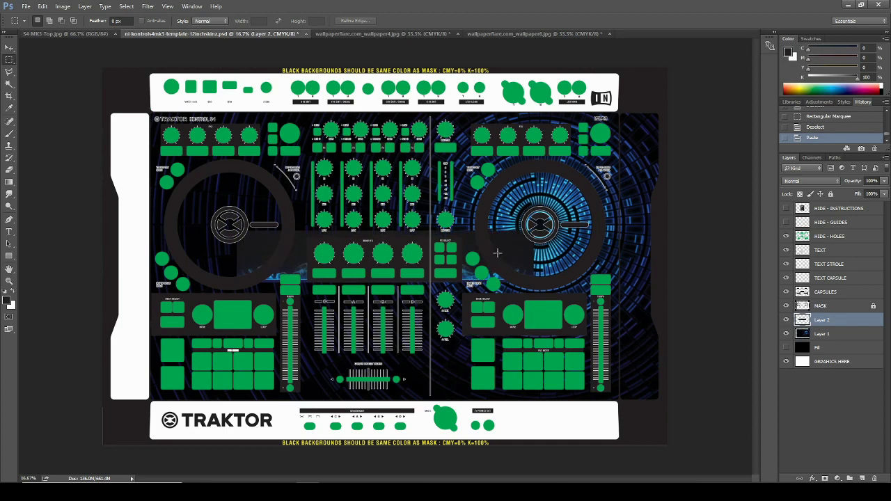
left_click_drag(498, 253, 395, 255)
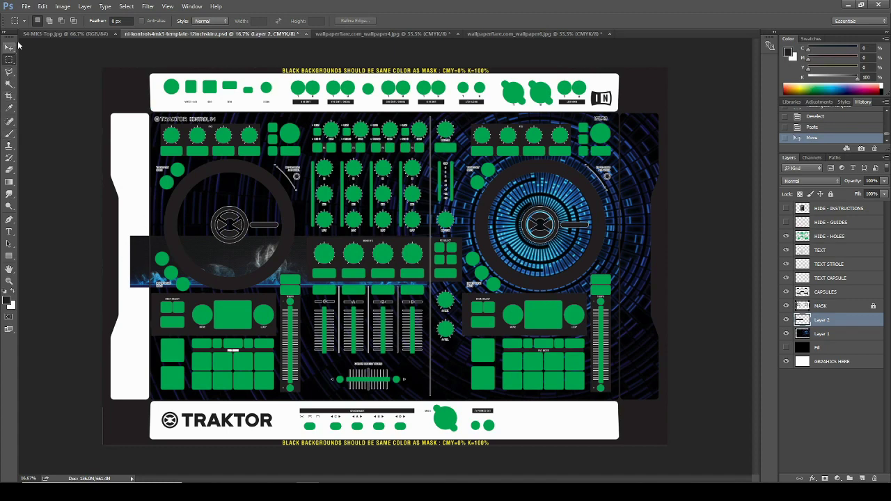
Rotate the smoke strip 90° clockwise, place it over the left side panel at about X 440 px, Y 2423 px, and apply.
left_click(42, 7)
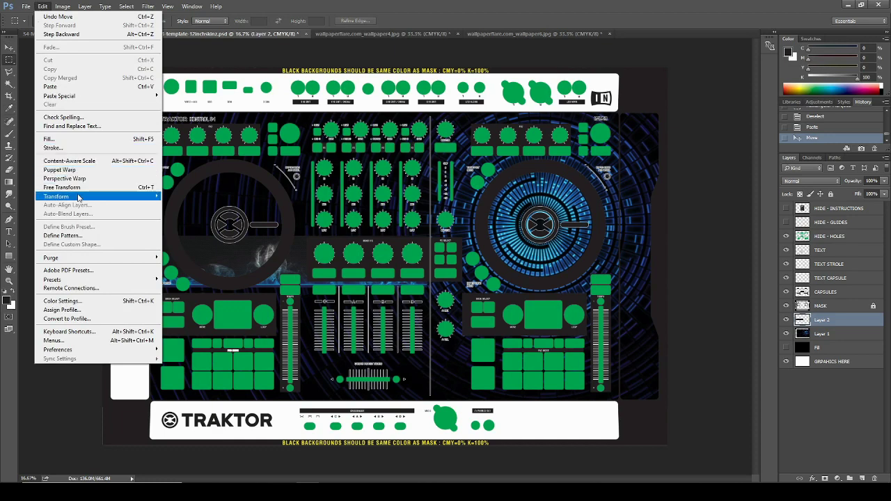
mouse_move(81, 198)
left_click(214, 221)
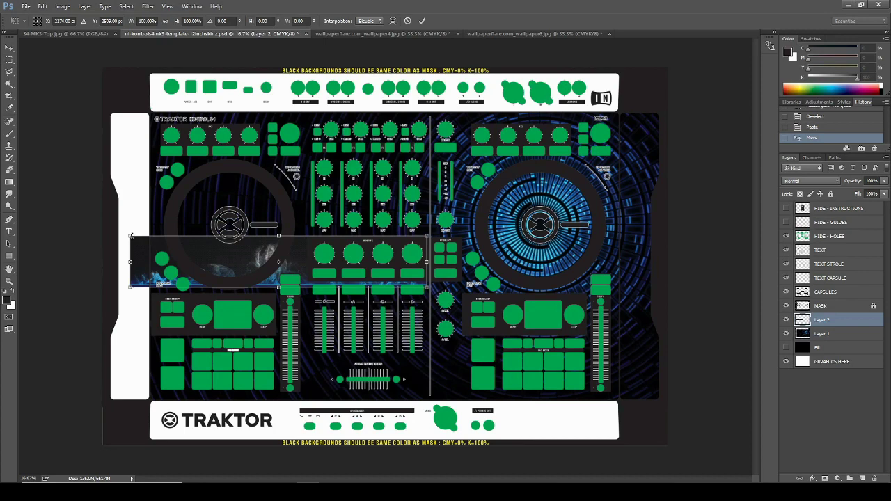
left_click_drag(174, 243, 298, 157)
left_click_drag(272, 296, 131, 286)
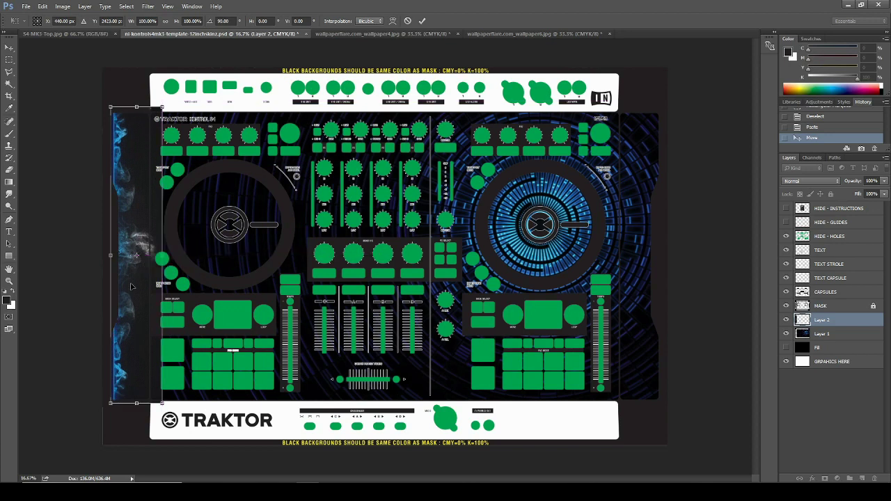
left_click(423, 22)
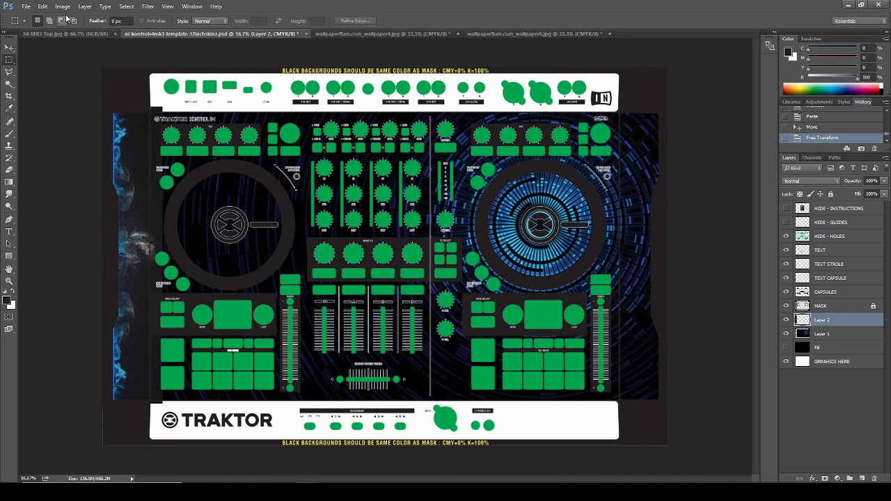
Narrow the smoke strip from its inner edge to about 78% width so it fits the left side panel, and apply.
left_click(45, 7)
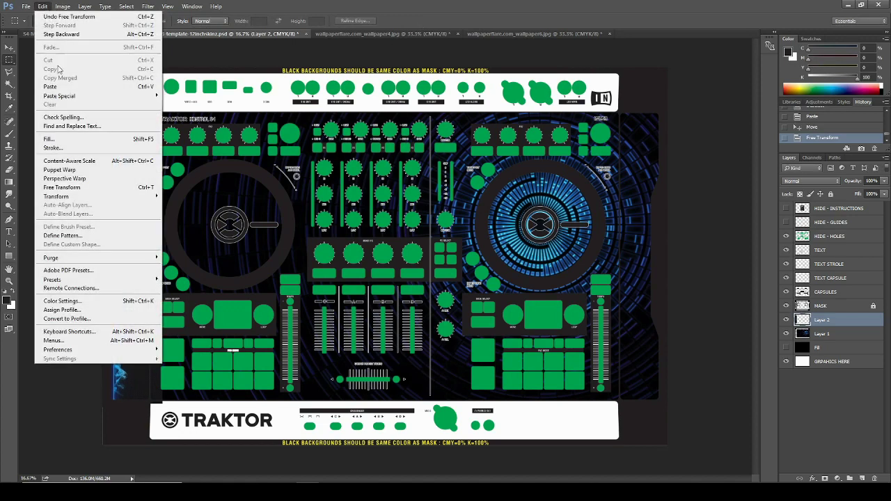
mouse_move(103, 197)
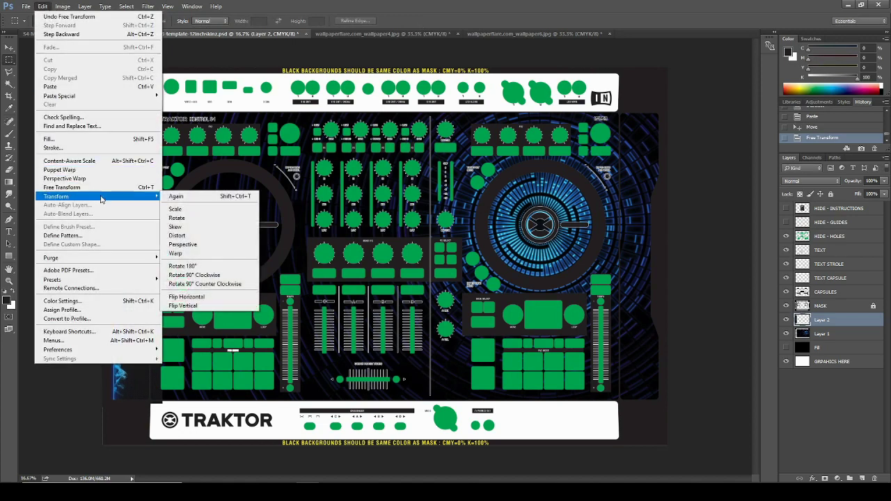
left_click(187, 212)
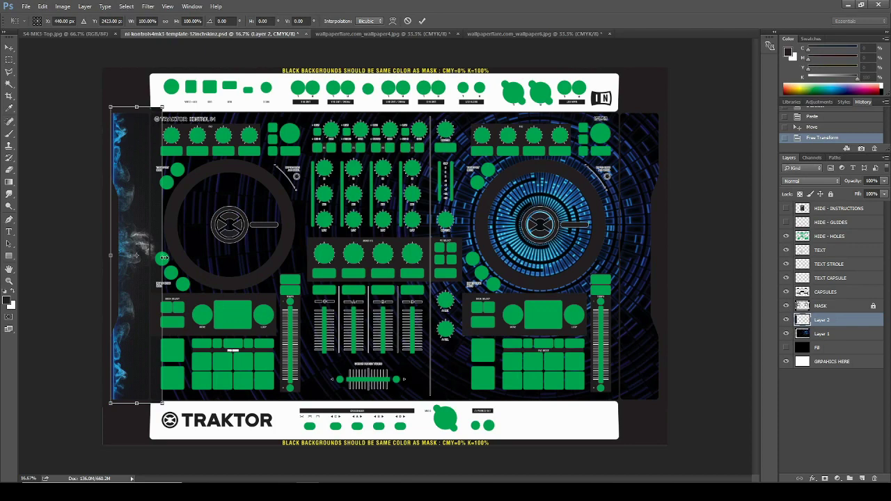
left_click_drag(163, 258, 152, 258)
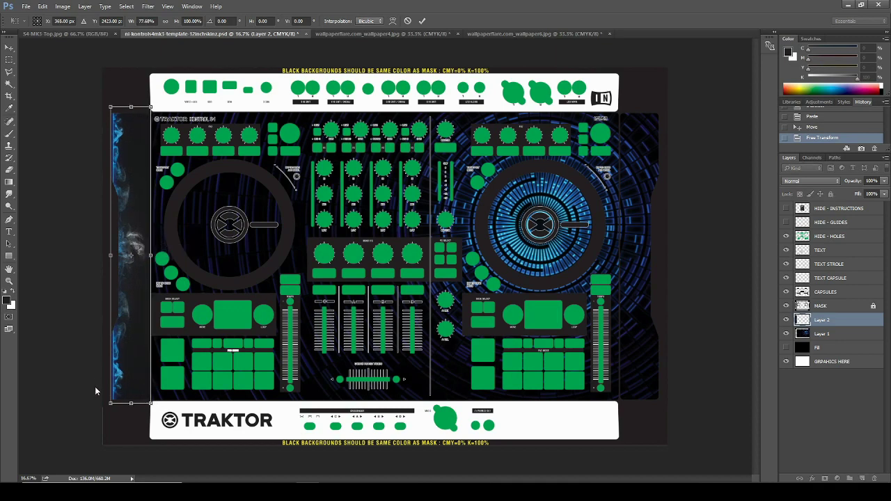
left_click(422, 20)
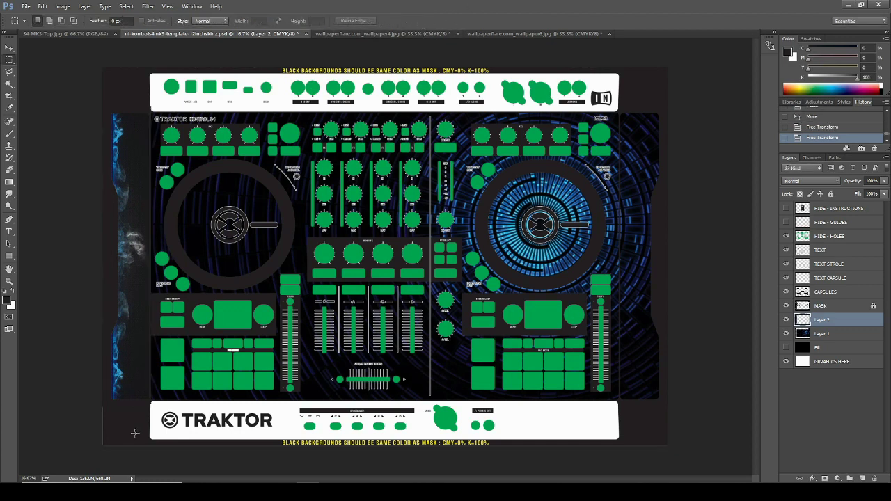
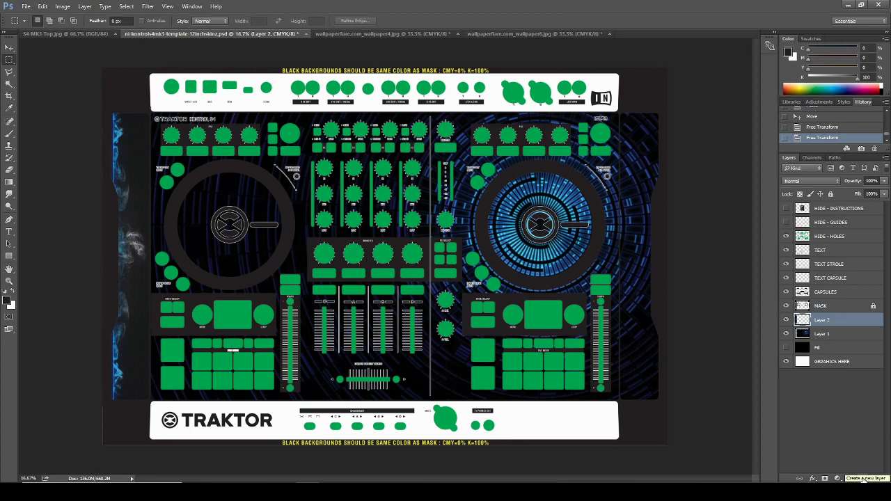
Add a new layer above Layer 2 and draw a vertical black-to-transparent linear gradient fading down the upper white panel.
left_click(863, 479)
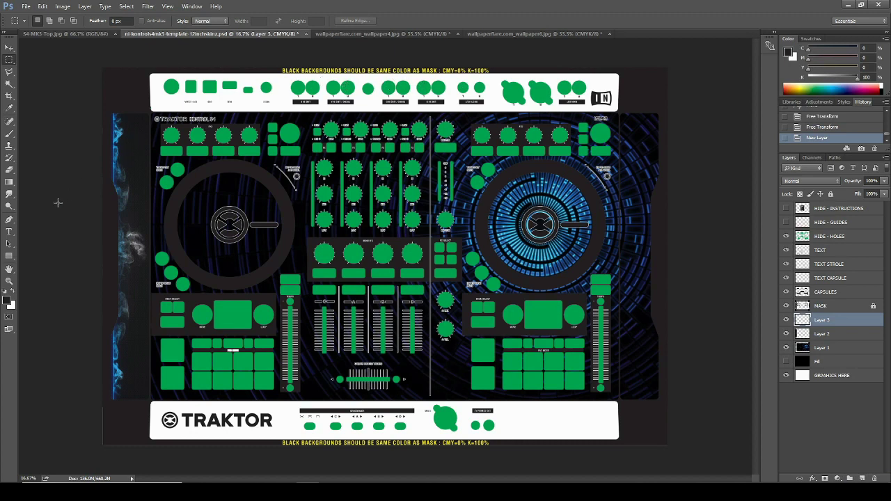
left_click(8, 183)
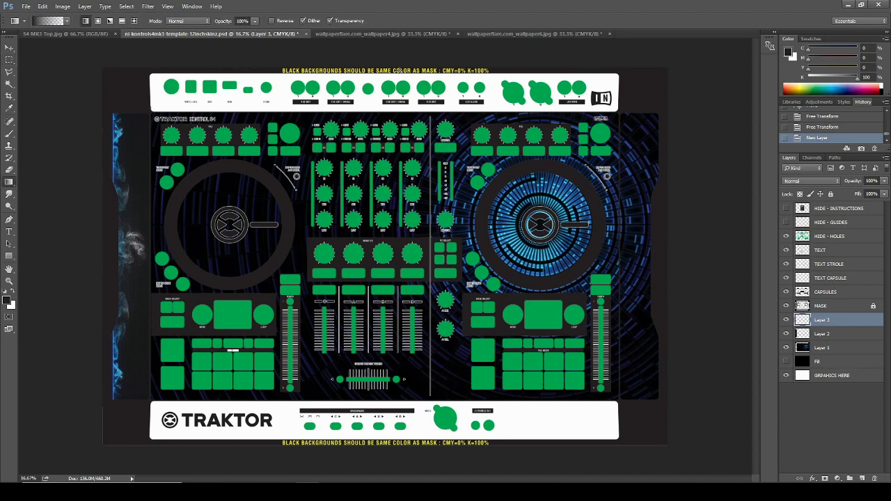
left_click_drag(400, 85, 399, 111)
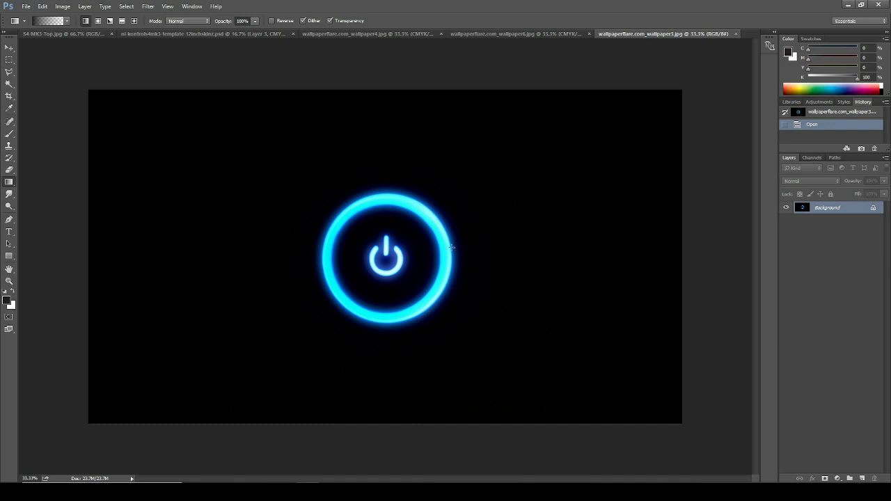
left_click(63, 6)
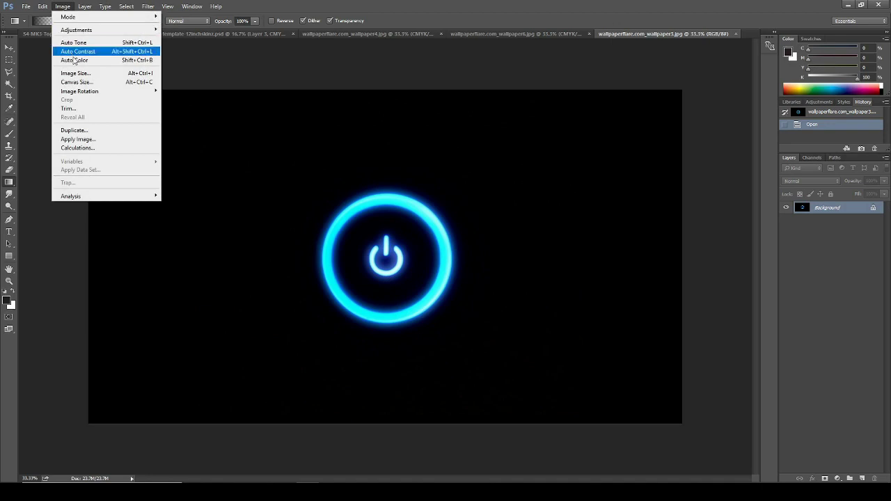
left_click(76, 73)
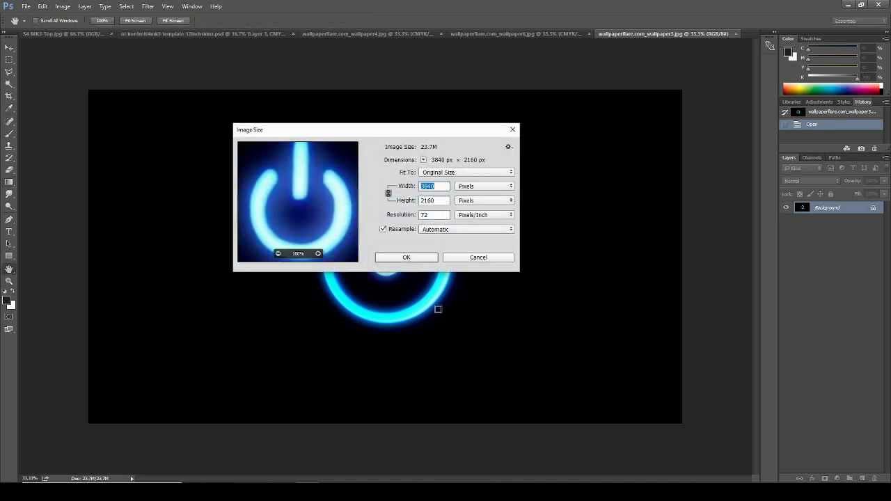
left_click(434, 214)
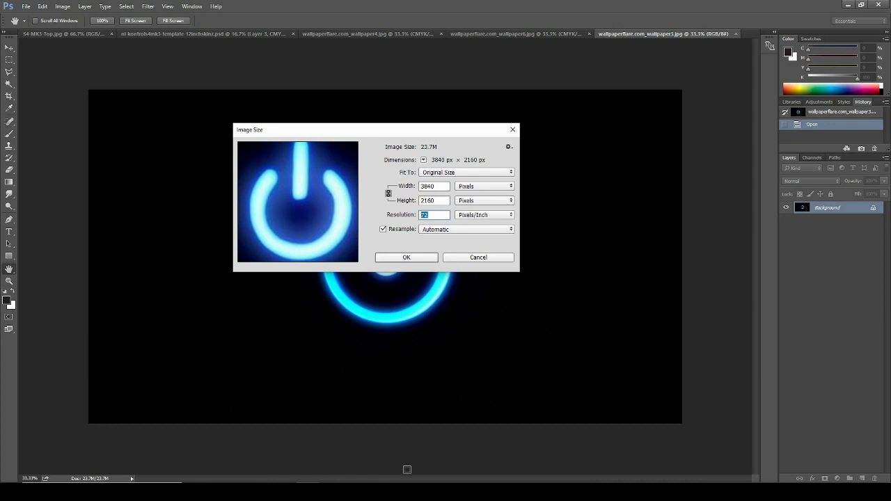
left_click(478, 257)
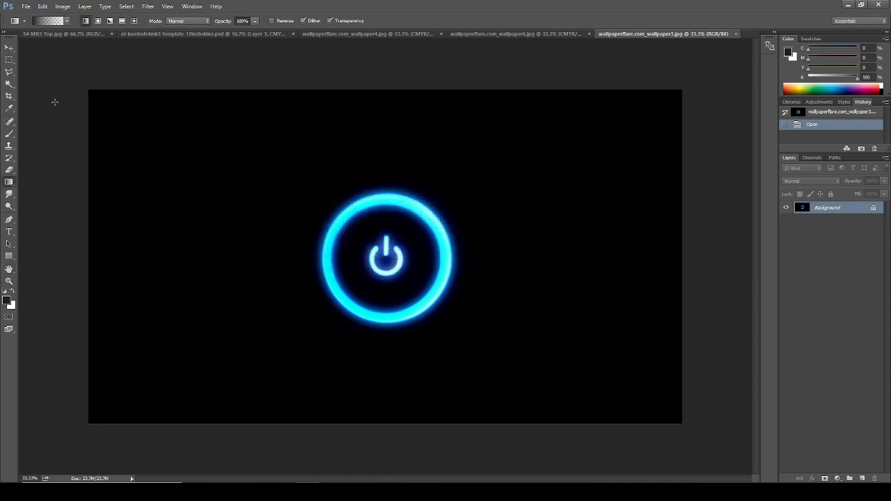
Crop the power-button wallpaper to a near-square of about 1140 × 1134 px around the glowing ring.
left_click(9, 95)
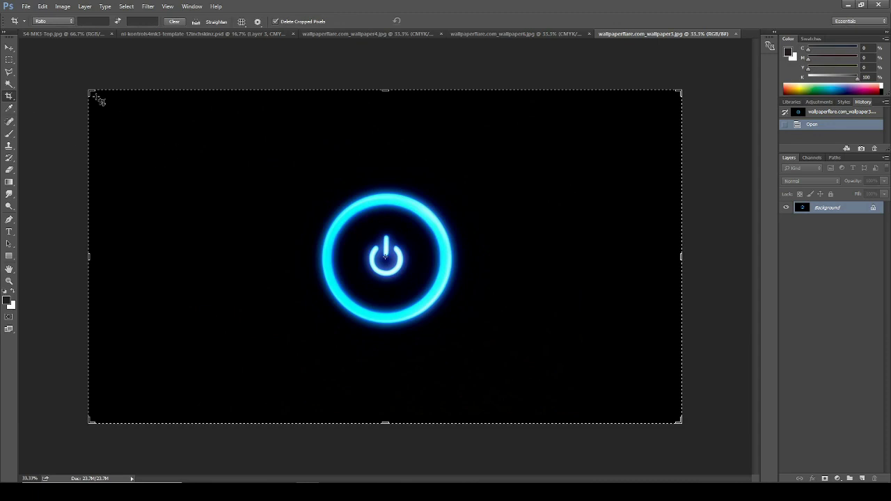
left_click_drag(90, 92, 193, 133)
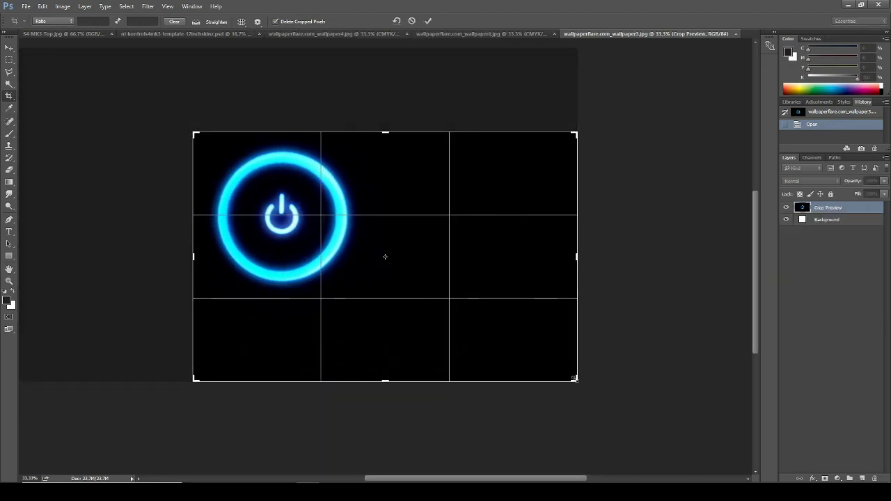
left_click_drag(575, 379, 470, 341)
left_click(429, 24)
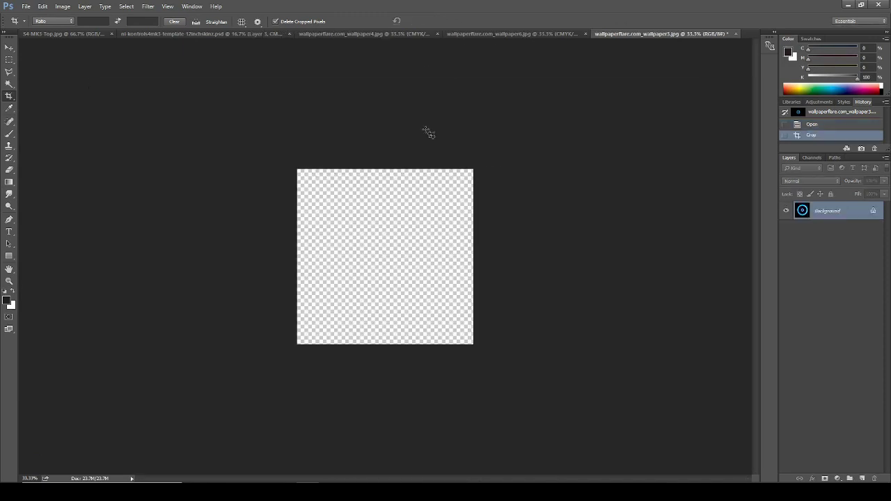
Resample the cropped power-button image to a resolution of 300 pixels/inch.
left_click(62, 6)
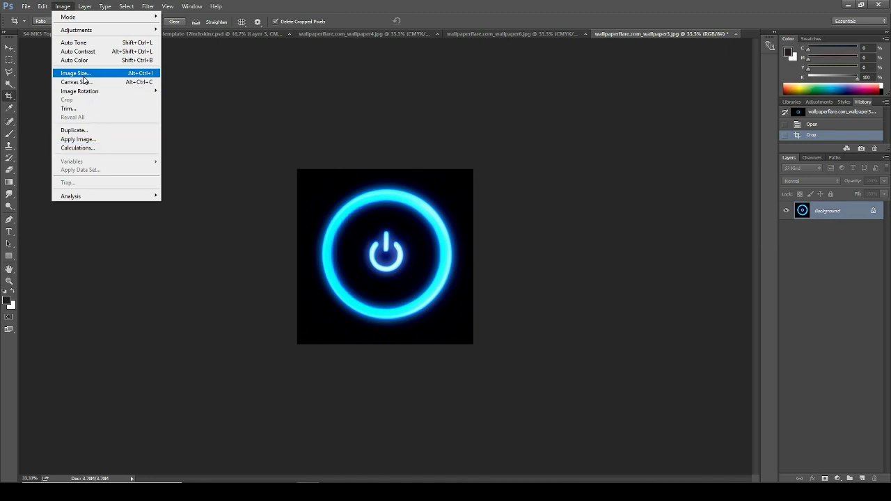
left_click(75, 73)
double_click(434, 216)
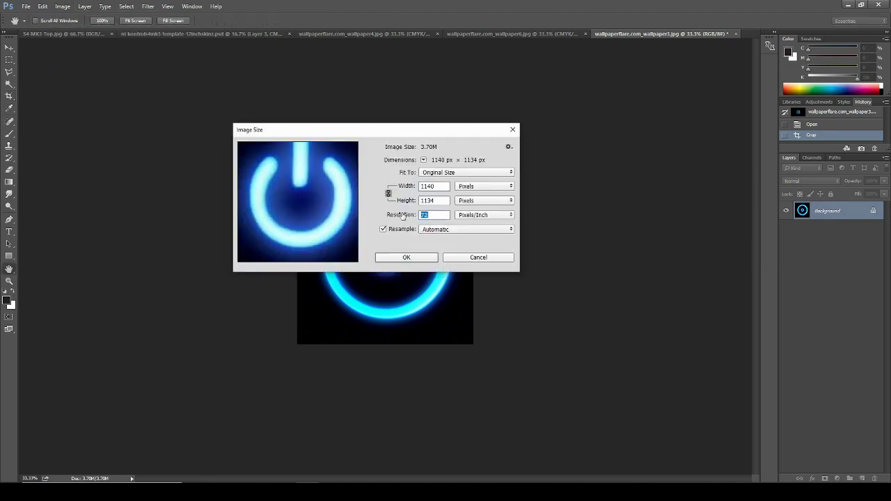
type("300")
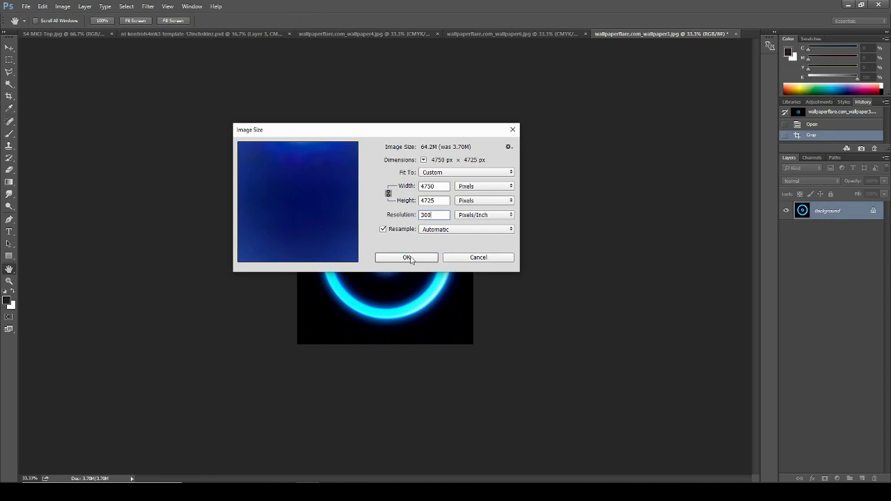
left_click(410, 258)
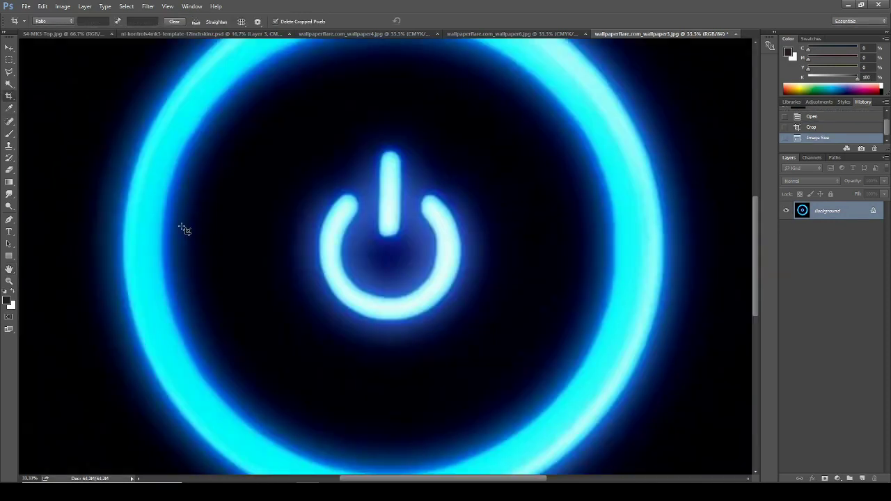
key("ctrl+minus")
key("ctrl+minus")
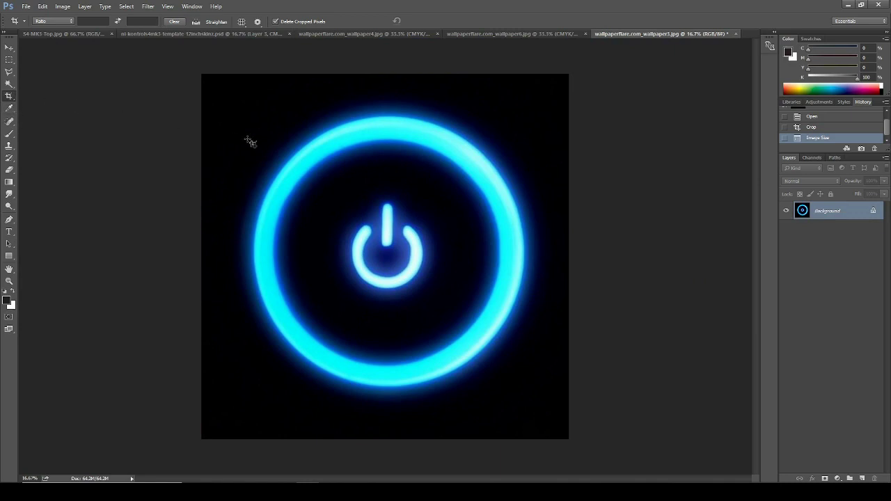
Crop the power-button image tighter on all four sides so the glowing ring is centred, and apply the crop.
left_click(248, 142)
left_click_drag(386, 75, 386, 85)
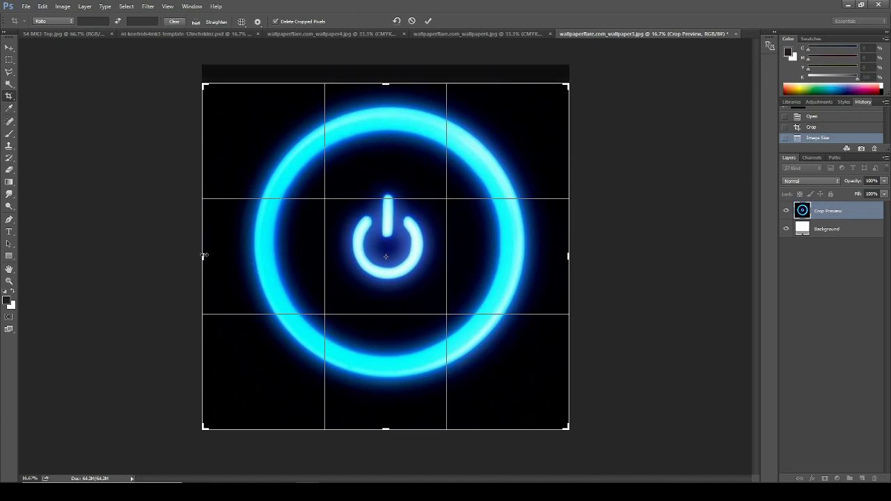
left_click_drag(203, 256, 219, 257)
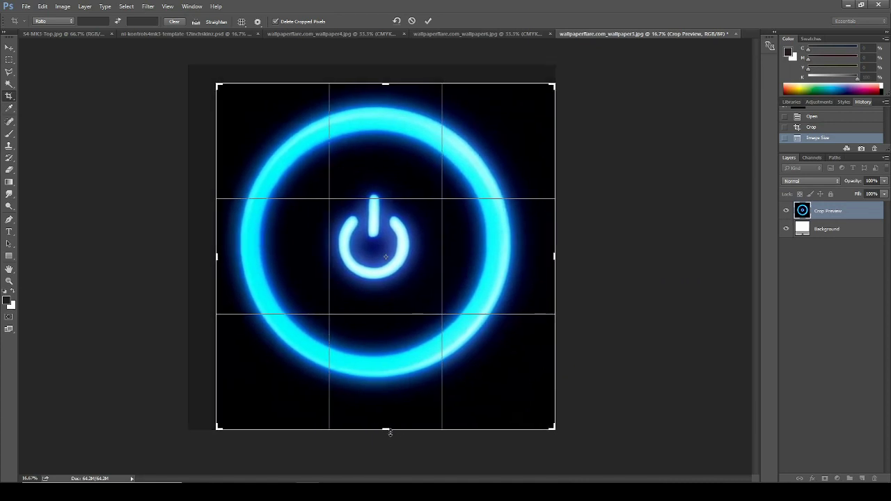
left_click_drag(386, 428, 385, 415)
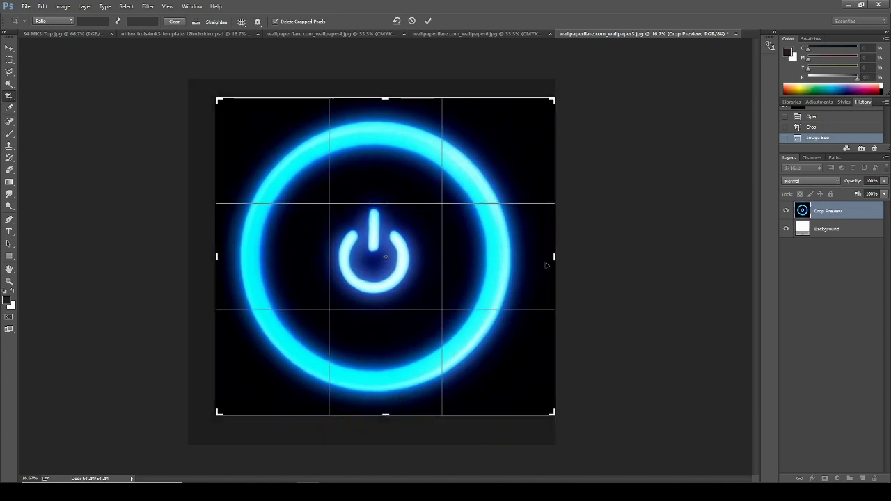
left_click_drag(552, 258, 548, 258)
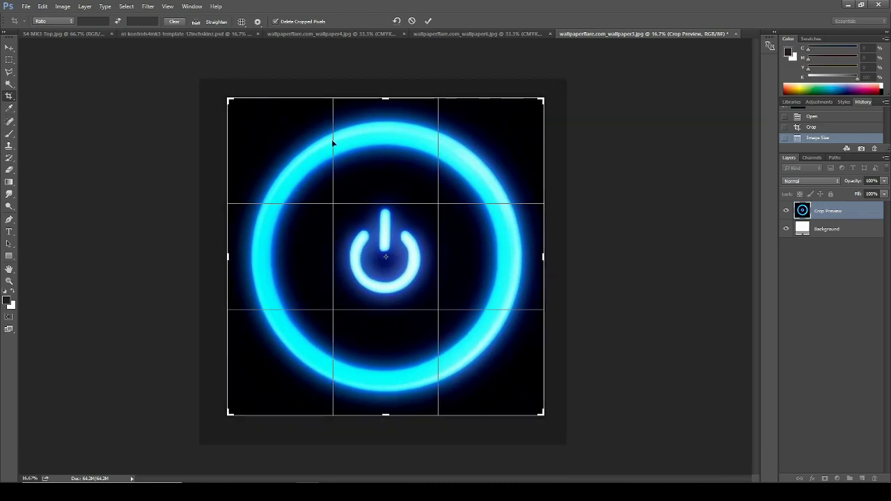
left_click(428, 22)
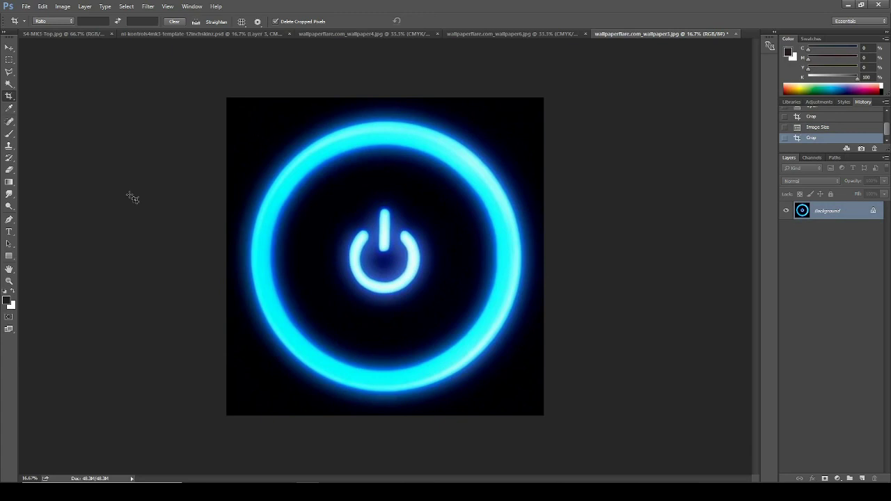
Select and copy the entire power-button image, then return to the ni-kontrols4mk3-template-12inchskinz.psd document.
key("ctrl")
key("ctrl+a")
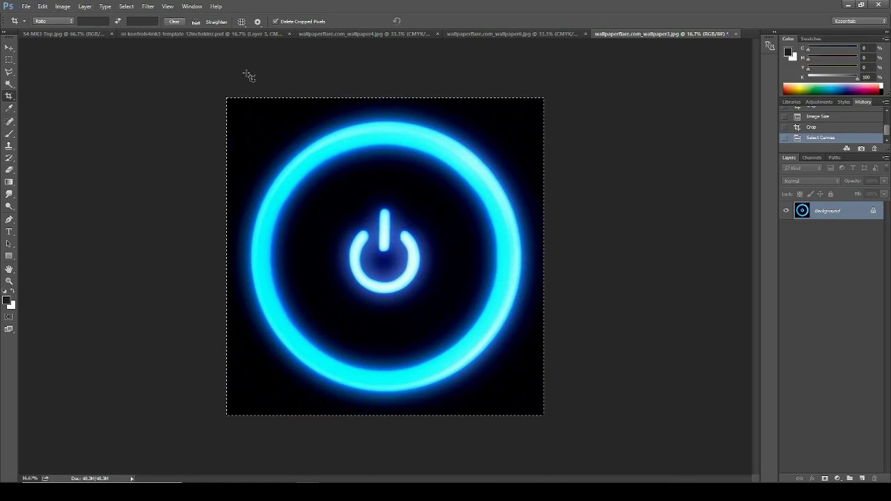
left_click(128, 35)
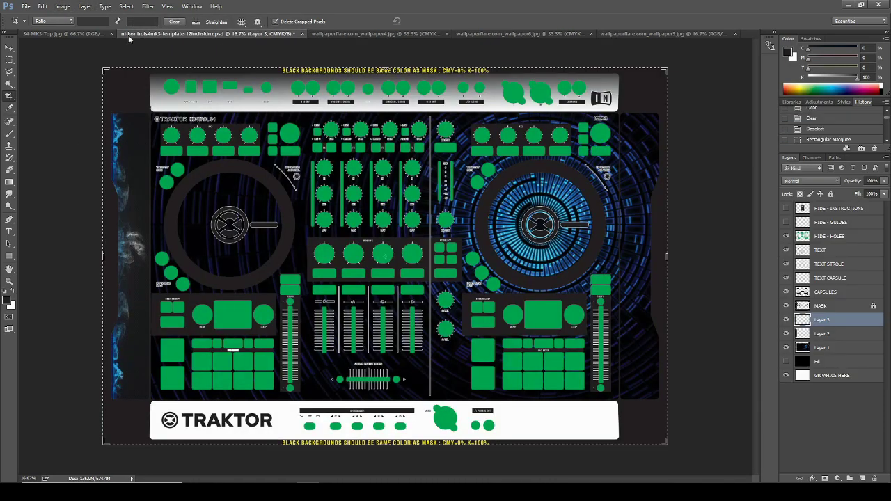
left_click(10, 61)
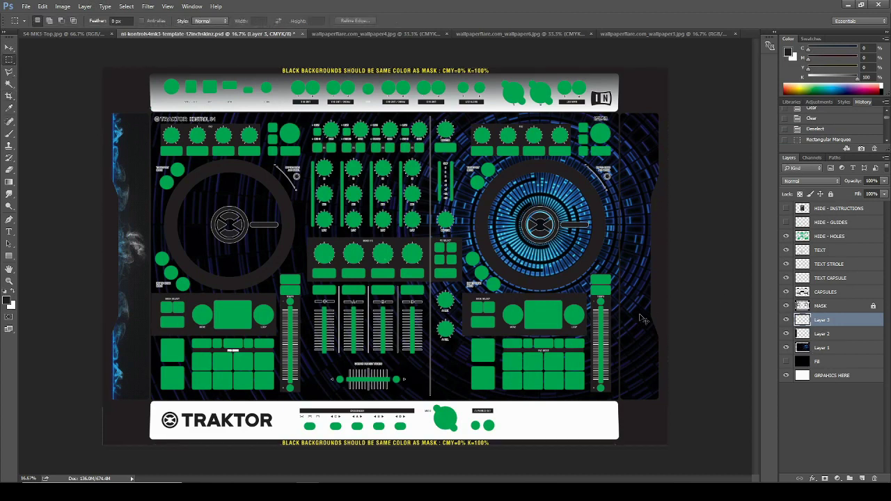
Paste the power-button image above Layer 3 and move it so the power symbol sits over the left jog wheel.
key("ctrl+v")
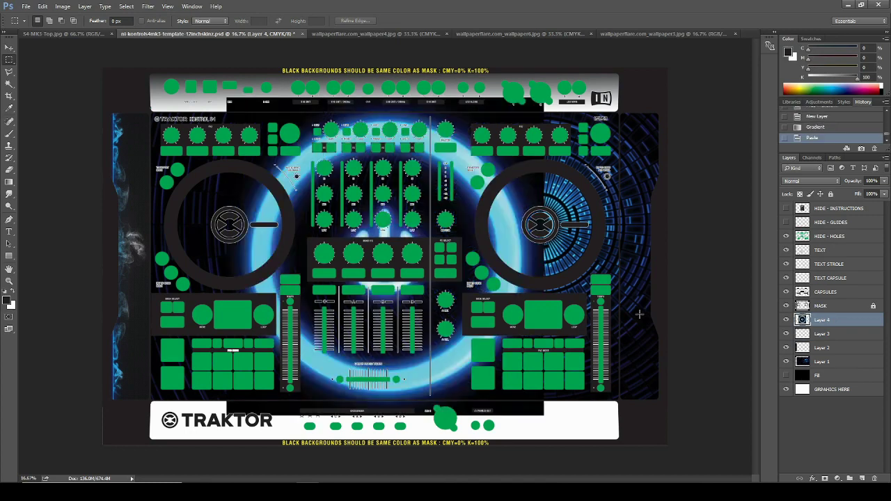
key("e")
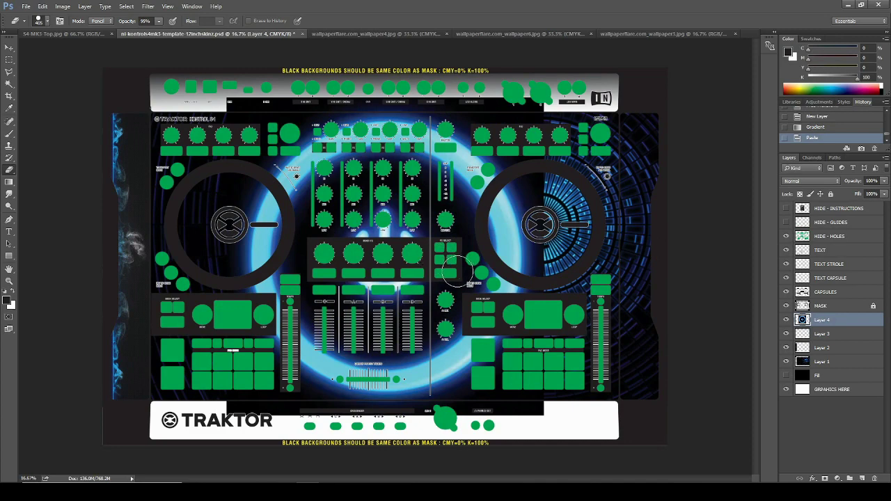
left_click_drag(461, 277, 301, 247)
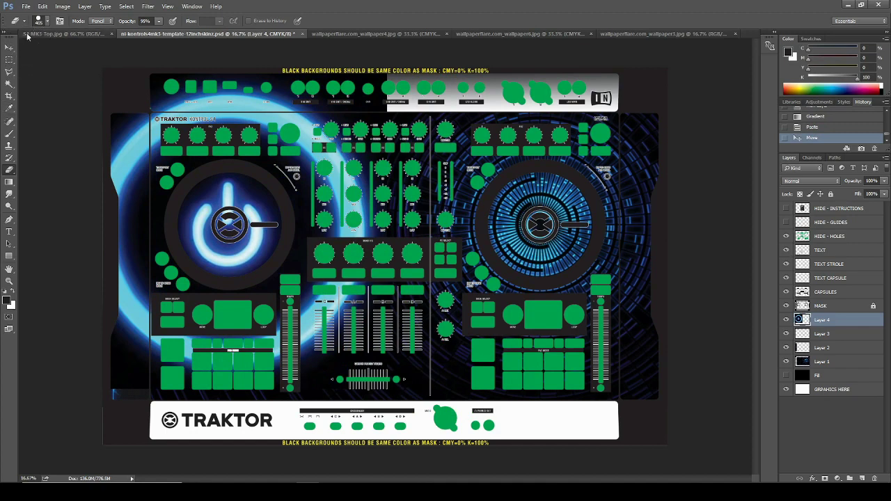
Scale the power-button image proportionally to about 42% and place it over the left jog wheel so its ring fits inside.
left_click(43, 7)
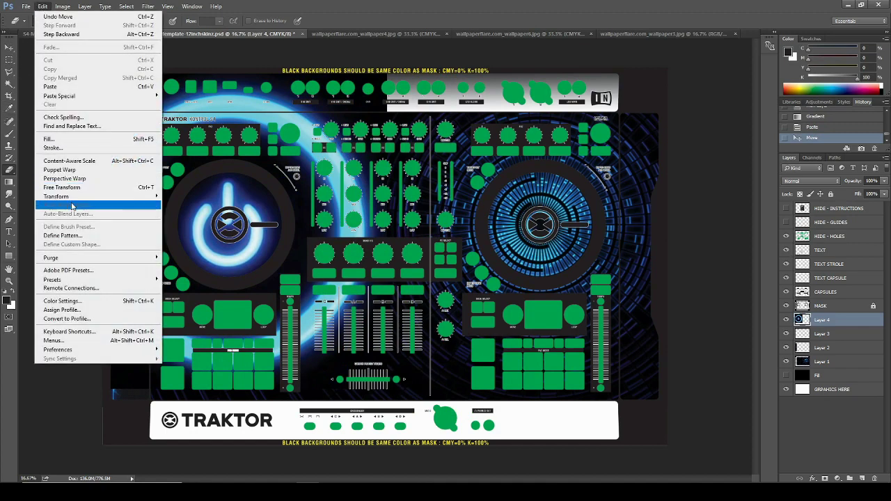
mouse_move(75, 201)
left_click(175, 209)
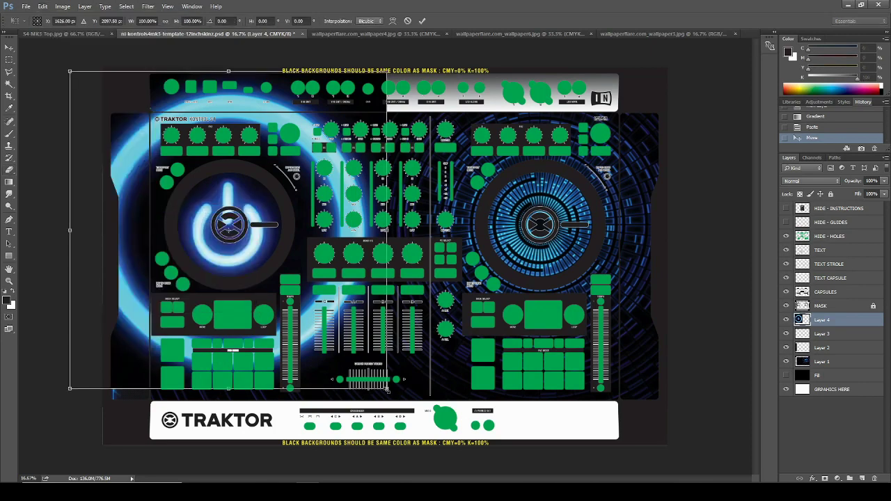
left_click_drag(388, 391, 243, 242)
left_click_drag(159, 213, 267, 311)
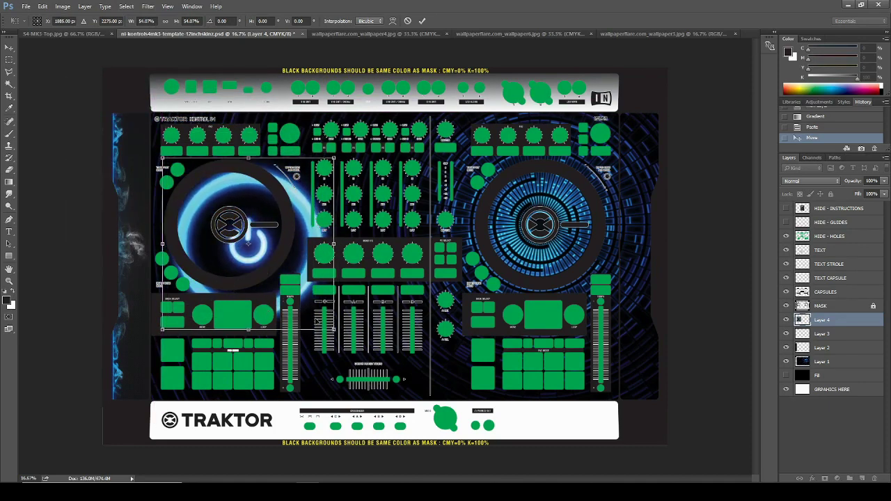
left_click_drag(333, 329, 296, 289)
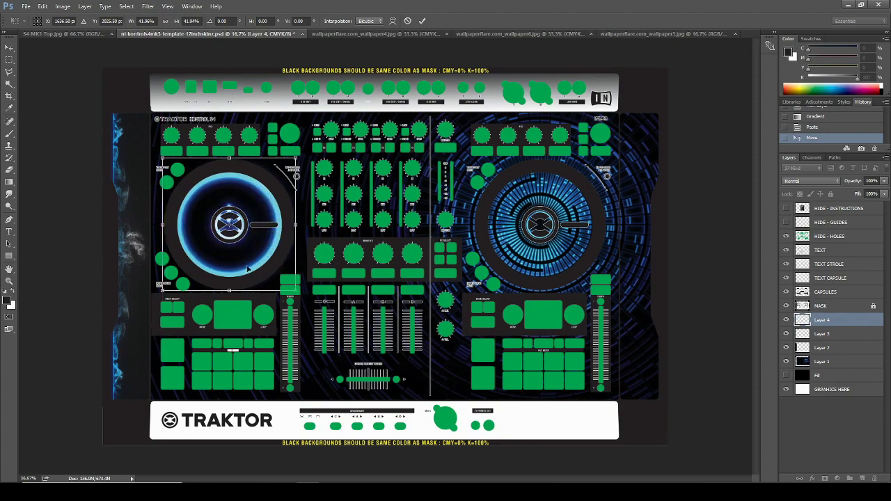
Nudge the scaled power-button image to about X 1645.5 px, Y 2022.5 px so it centres on the left jog wheel, and apply the transform.
key("ctrl+plus")
key("ctrl+plus")
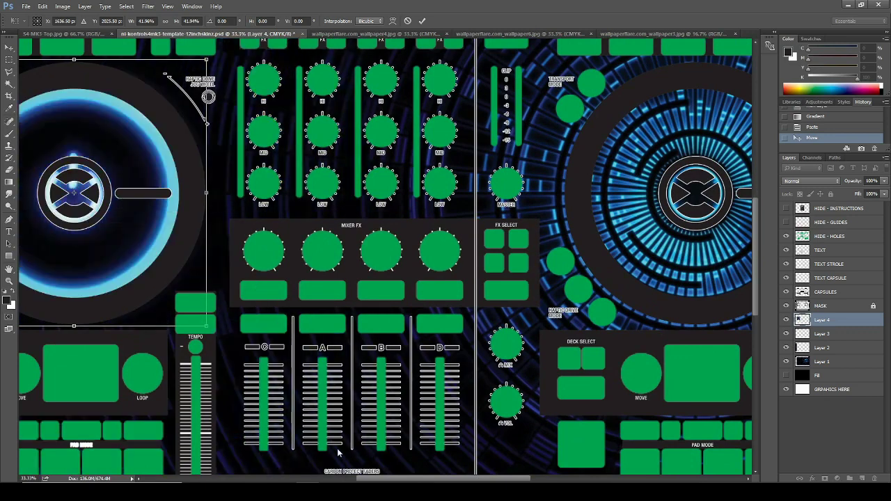
left_click_drag(424, 480, 356, 479)
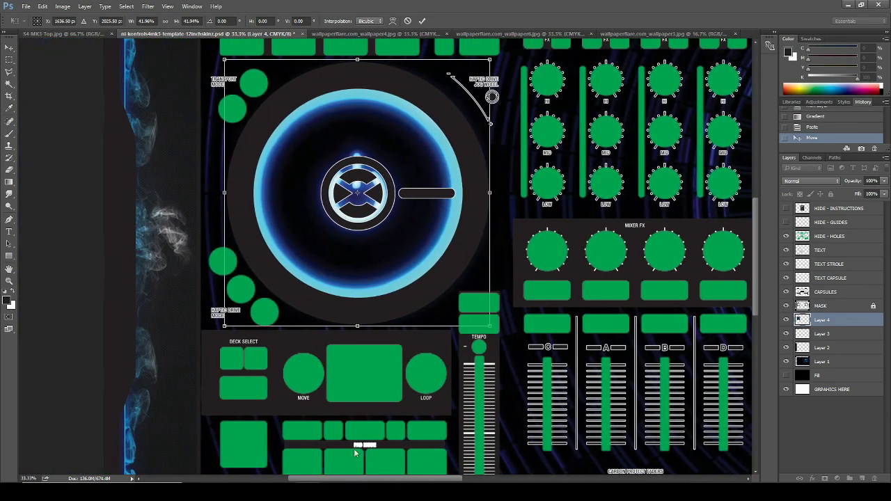
key("Up")
key("Up")
key("Up")
key("Up")
key("Up")
key("Up")
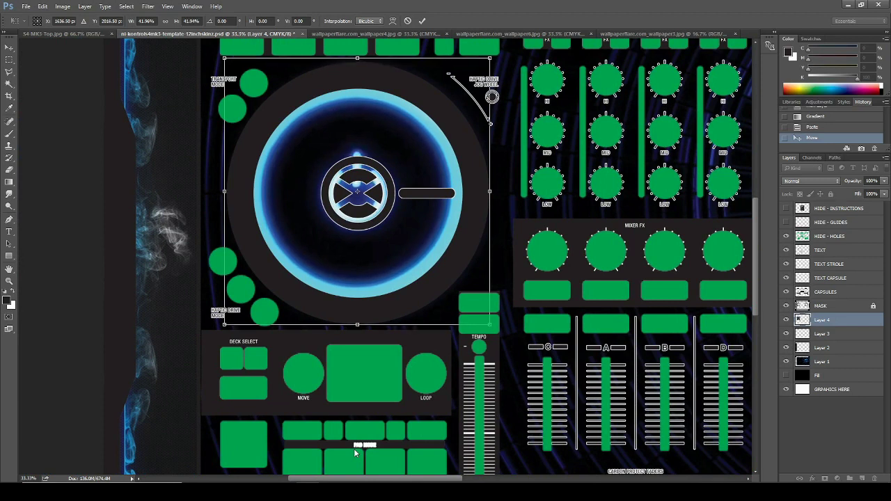
key("Down")
key("Down")
key("Down")
key("Down")
key("Down")
key("Down")
key("Down")
key("Down")
key("Down")
key("Down")
key("Down")
key("Down")
key("Right")
key("Right")
key("Right")
key("Right")
key("Right")
key("Right")
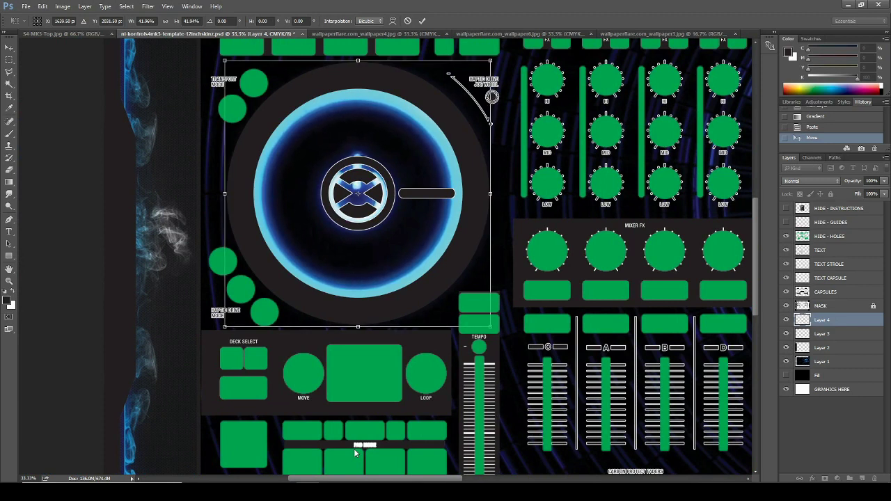
key("Right")
key("Right")
key("Right")
key("Up")
key("Up")
key("Up")
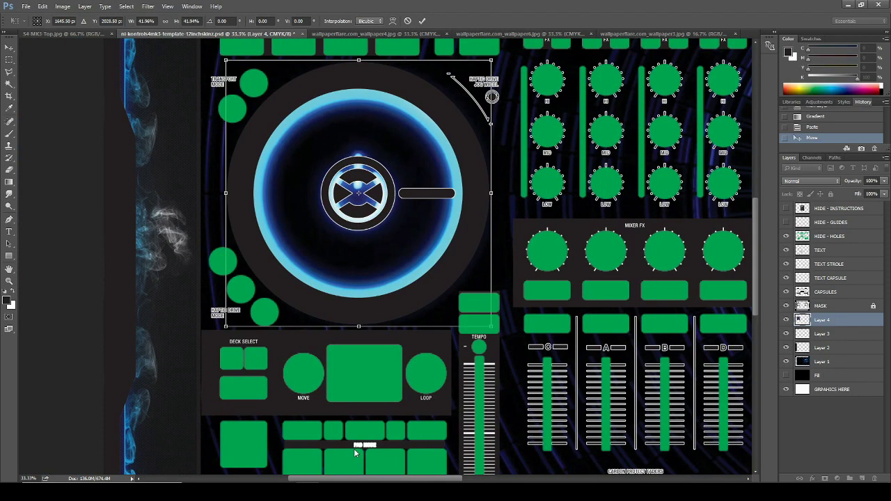
key("Up")
key("Up")
key("Up")
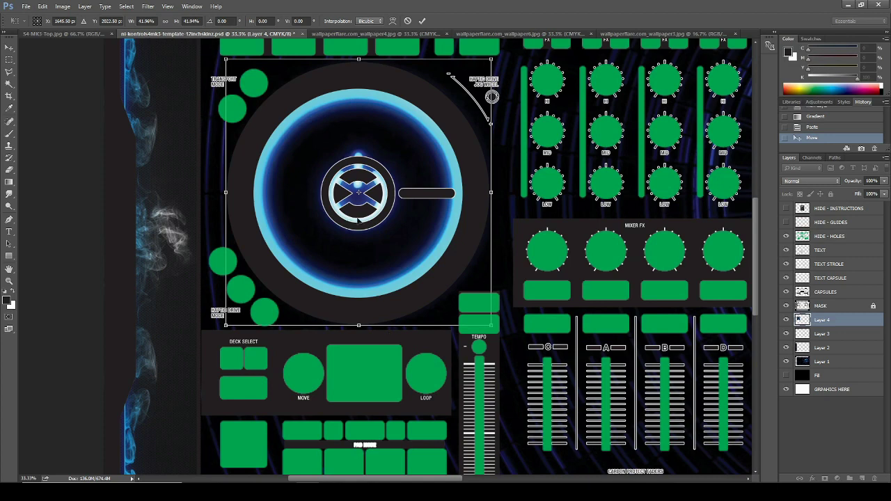
left_click(424, 21)
Erase the parts of the power-button image on Layer 4 that spill past the left jog wheel towards the mixer and tempo fader.
key("e")
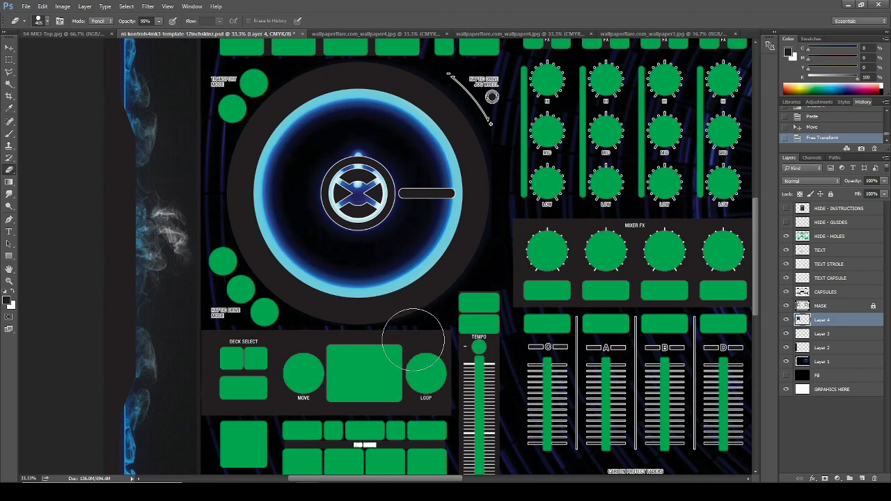
left_click(510, 208)
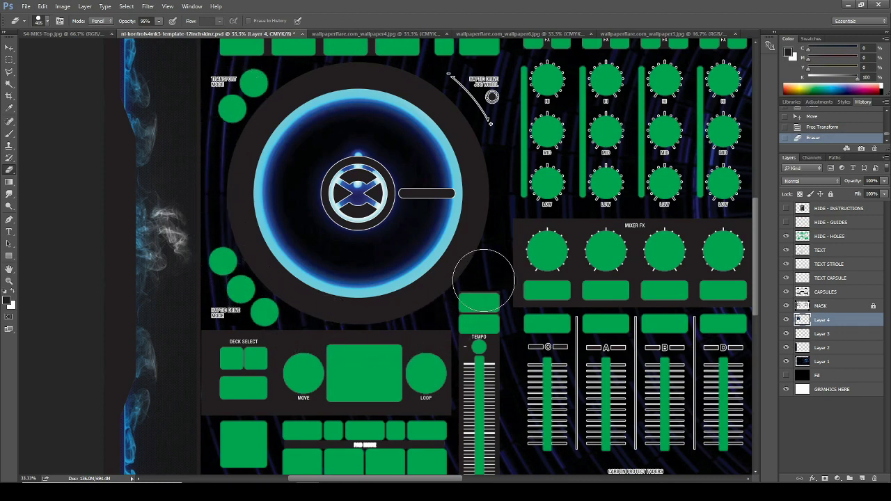
left_click(481, 339)
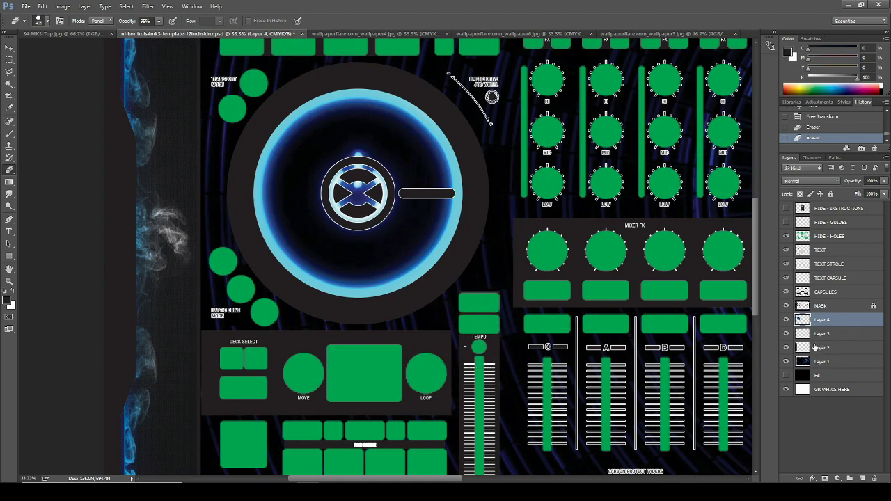
Select a rectangle around the left jog wheel's centre emblem and pointer bar, and delete their outlines from the TEXT STROLE layer.
left_click(834, 266)
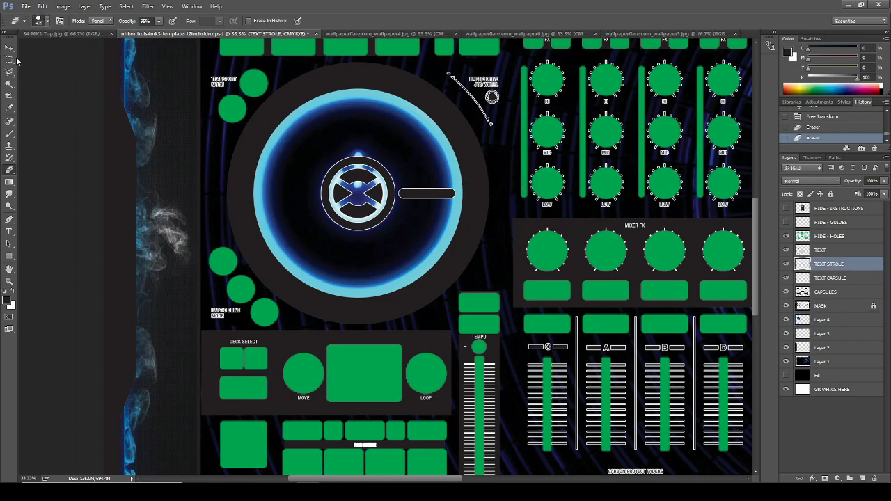
left_click(8, 61)
left_click_drag(310, 145, 462, 232)
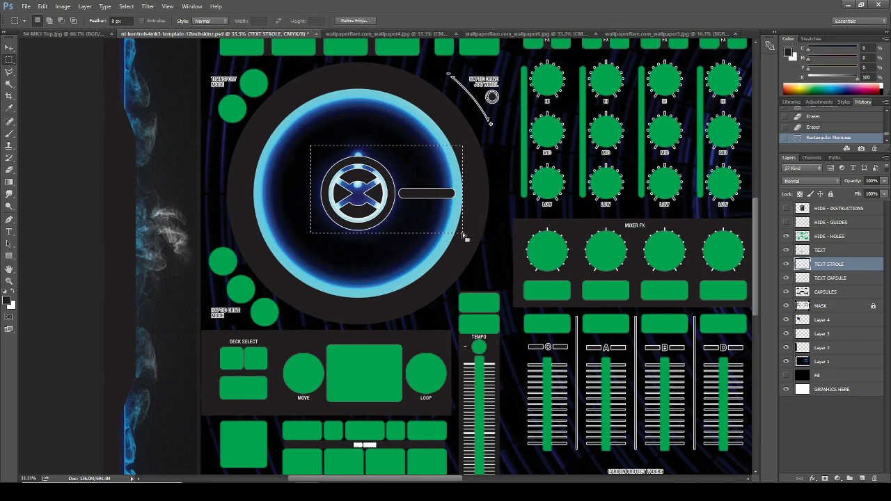
key("Delete")
key("Delete")
key("Delete")
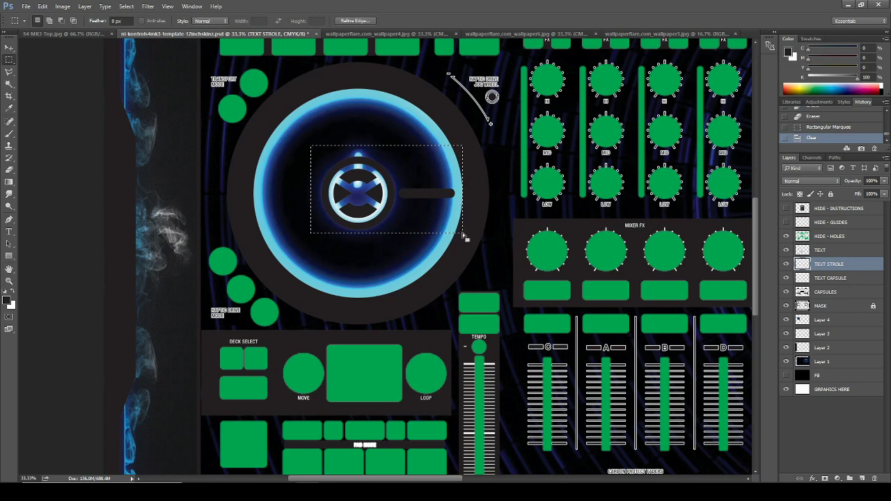
Delete the left jog wheel's centre emblem and pointer bar from the TEXT layer, and clear the selection.
left_click(832, 292)
left_click(836, 250)
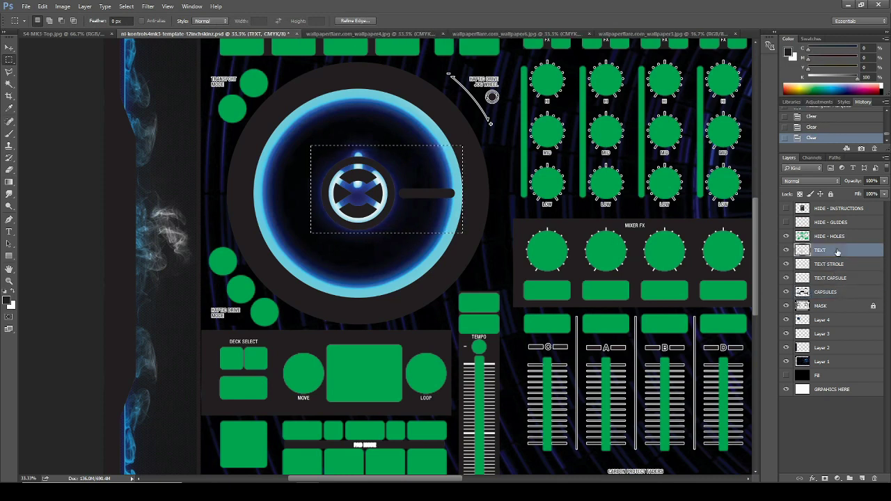
key("Delete")
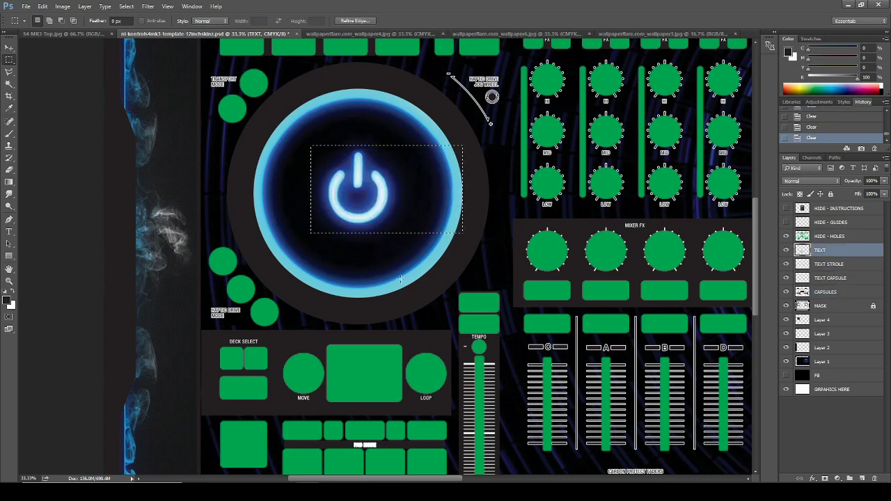
key("ctrl+d")
Delete the right jog wheel's centre emblem and pointer bar from the TEXT and TEXT STROLE layers, and clear the selection.
left_click_drag(427, 479, 528, 480)
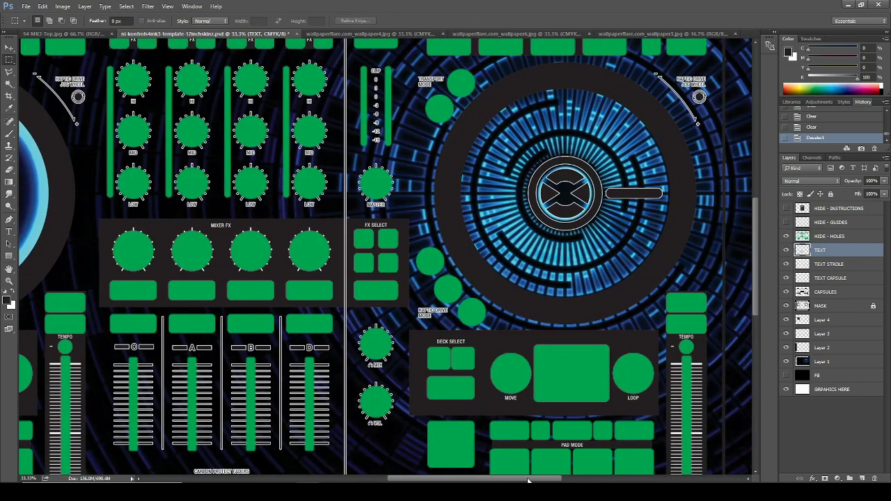
left_click_drag(518, 148, 666, 239)
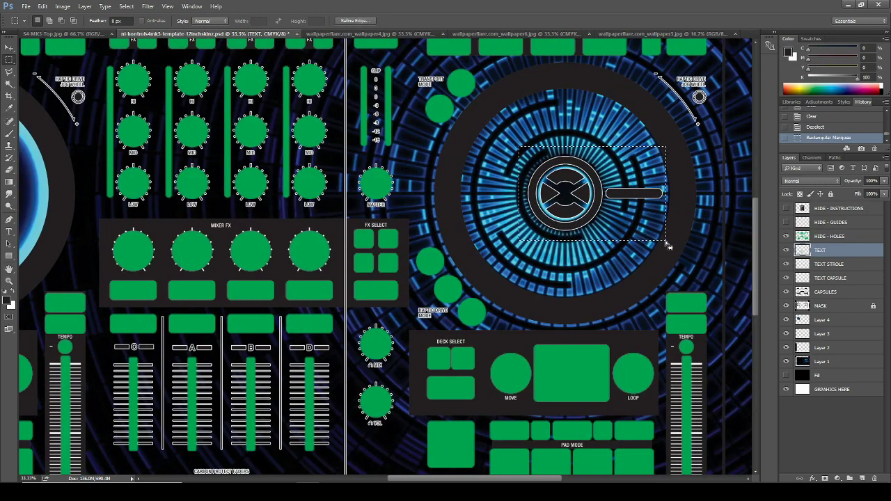
key("Delete")
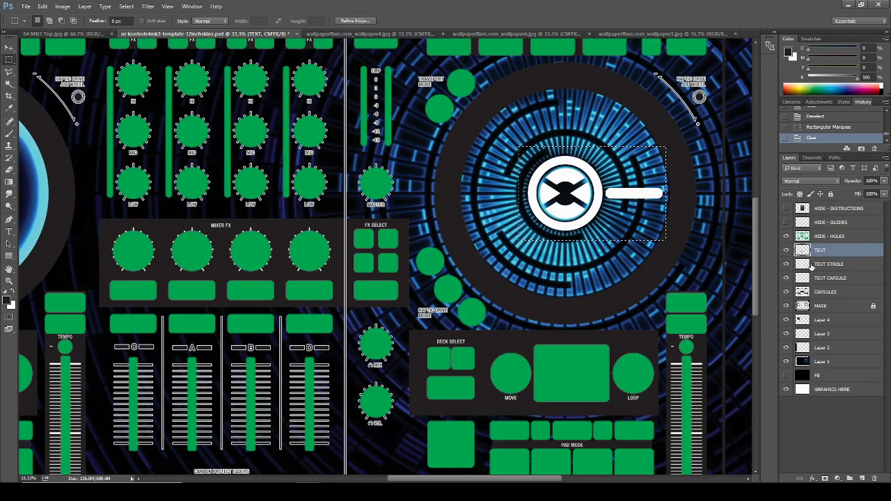
left_click(847, 266)
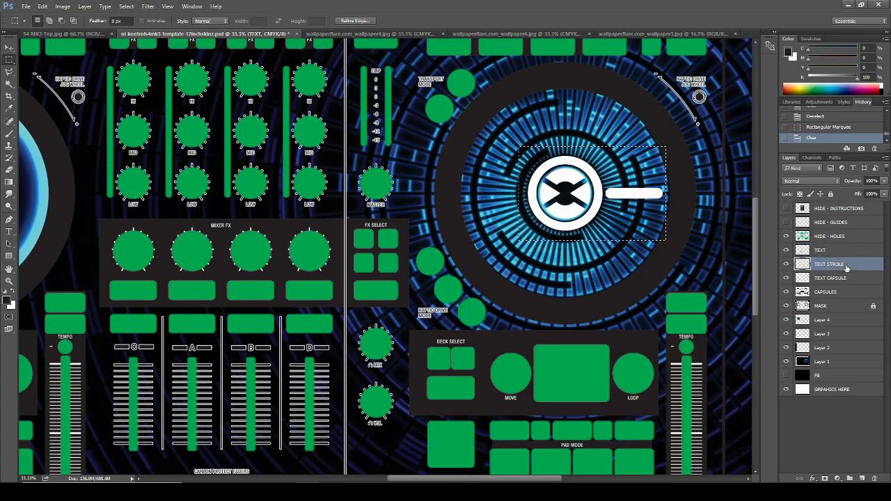
key("Delete")
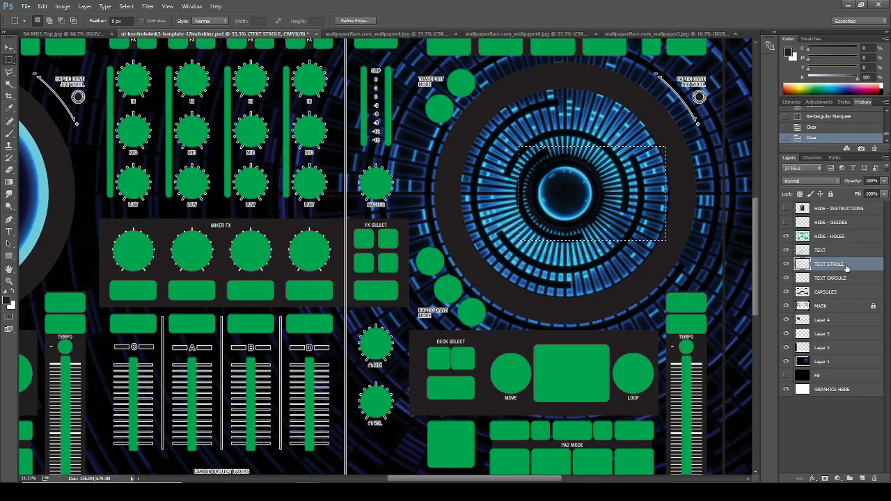
left_click(610, 198)
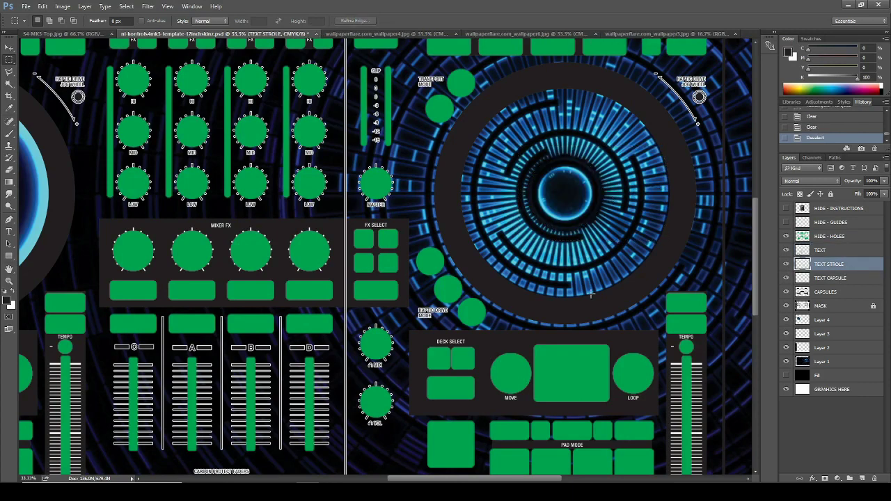
Hide the HIDE - HOLES layer to preview the whole skin without the green cutouts.
key("ctrl+minus")
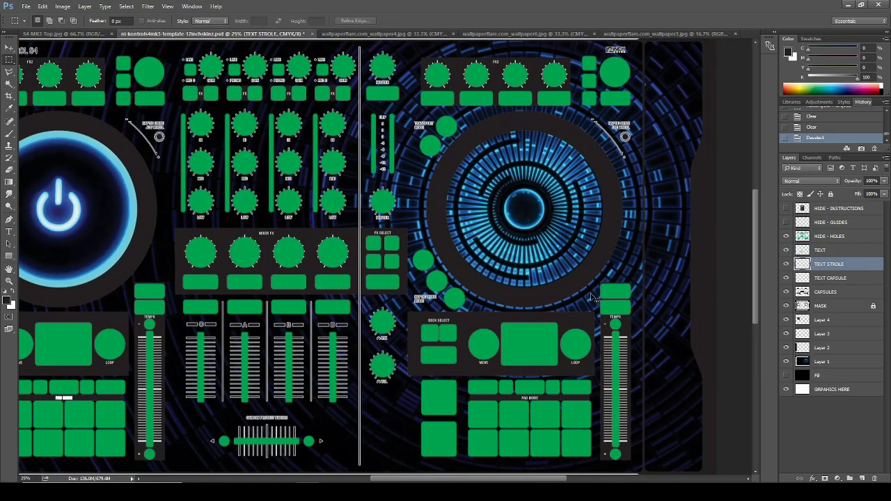
key("ctrl+minus")
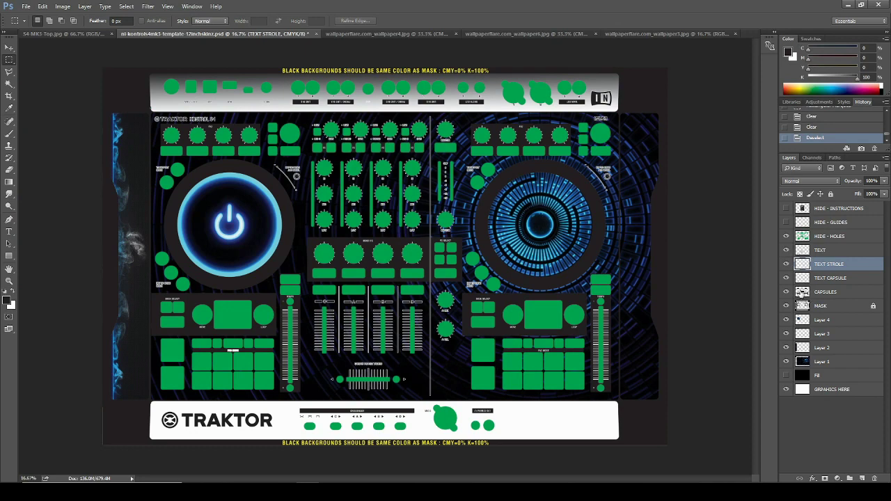
left_click(786, 237)
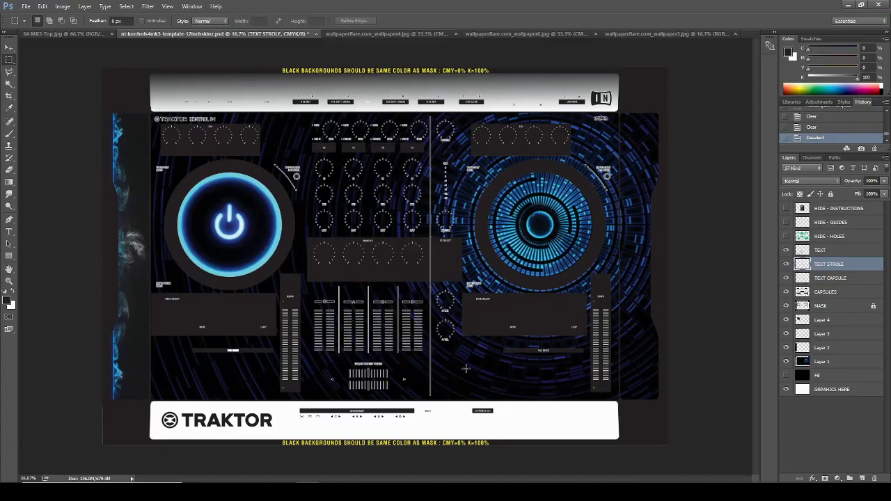
key("Print")
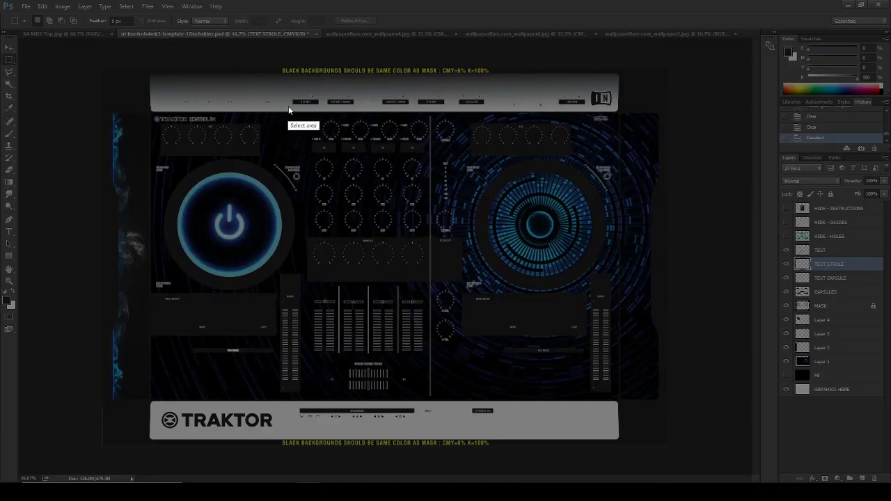
left_click_drag(299, 104, 459, 404)
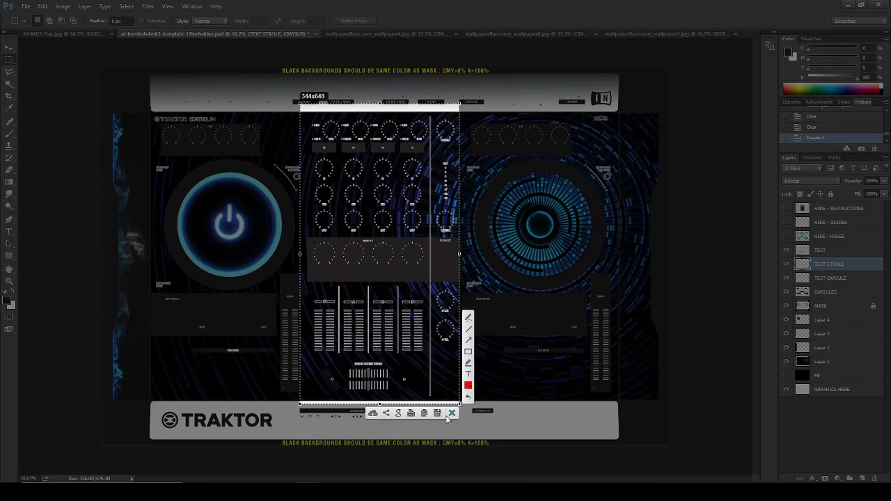
left_click(452, 414)
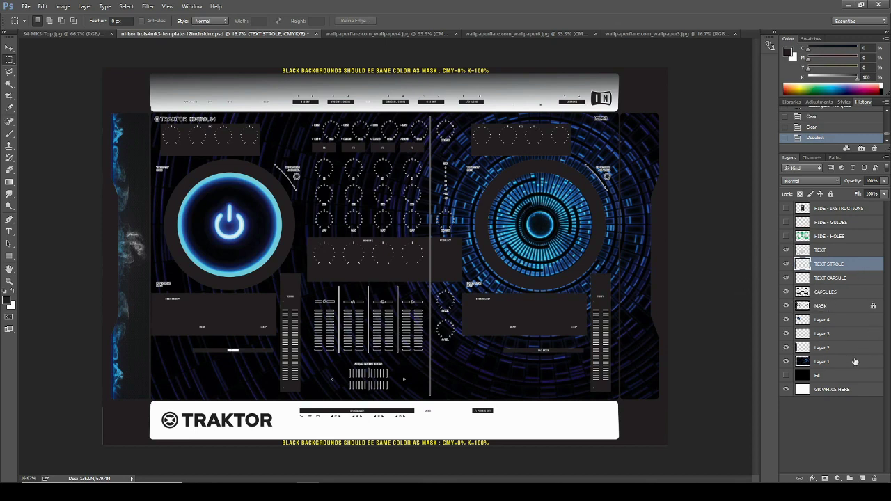
Show the black Fill layer behind the artwork and make it the active layer.
left_click(787, 377)
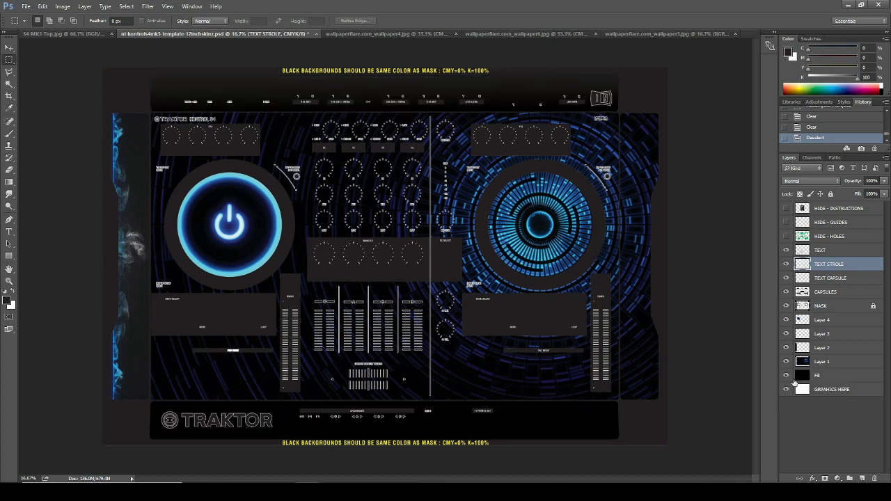
left_click(837, 377)
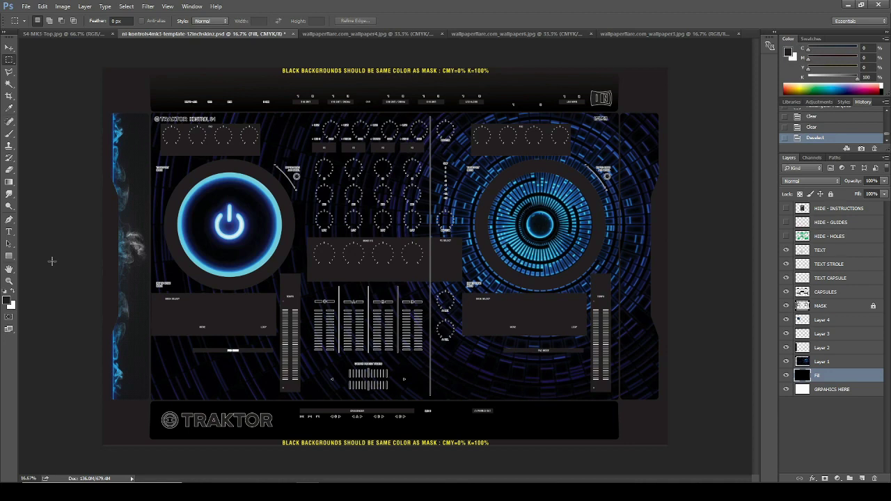
Show the HIDE - INSTRUCTIONS layer, read the template's colour and saving requirements, and hide the layer again.
left_click(787, 209)
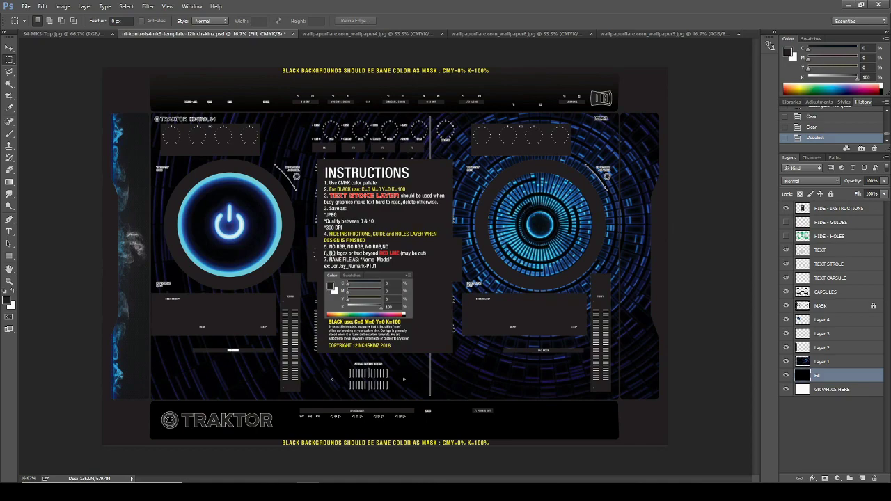
key("ctrl+plus")
key("ctrl+plus")
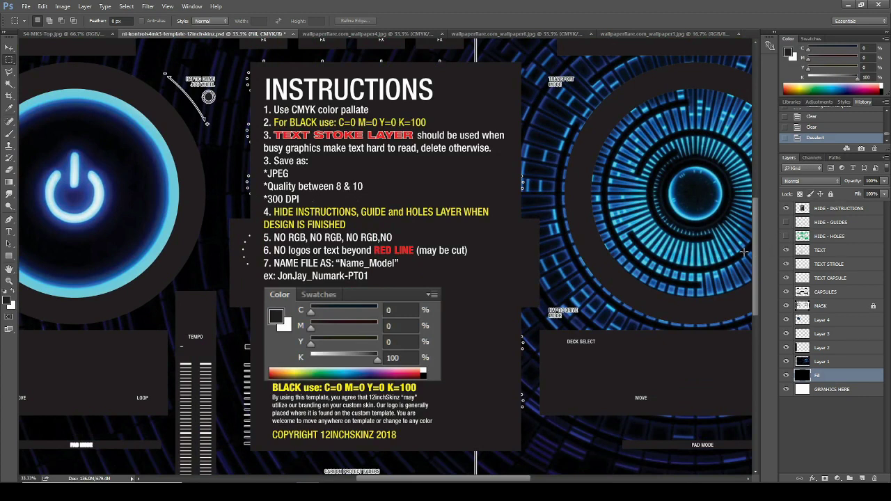
left_click(787, 209)
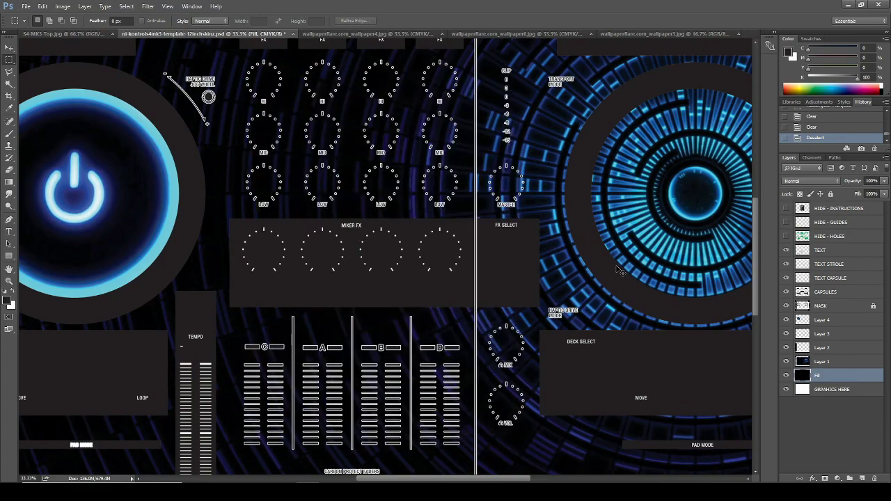
key("ctrl+minus")
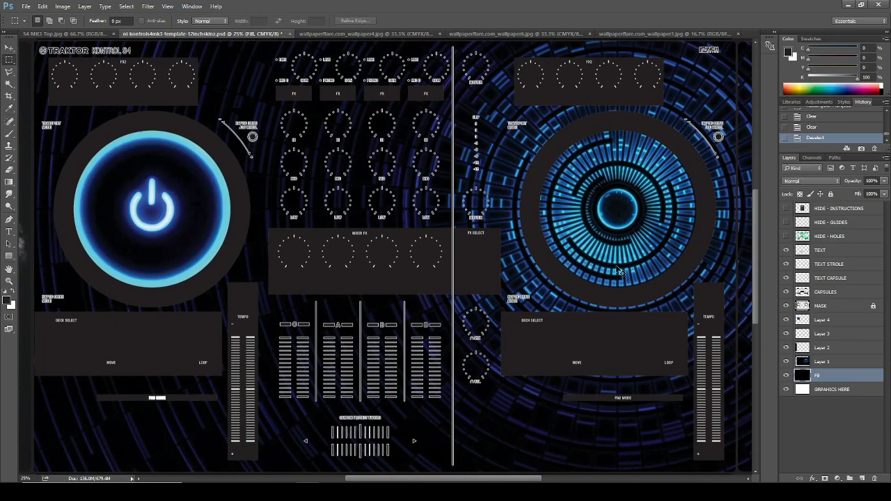
key("ctrl+minus")
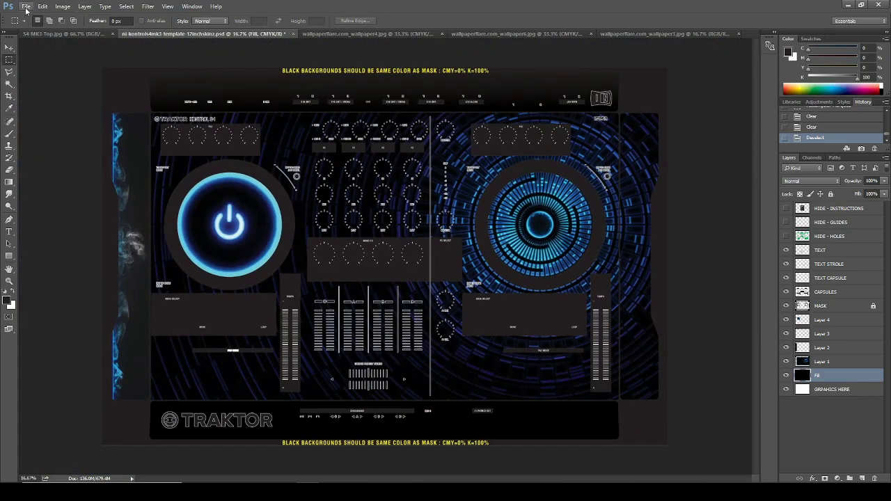
Start saving a copy of the finished skin design in JPEG format.
left_click(26, 10)
left_click(42, 110)
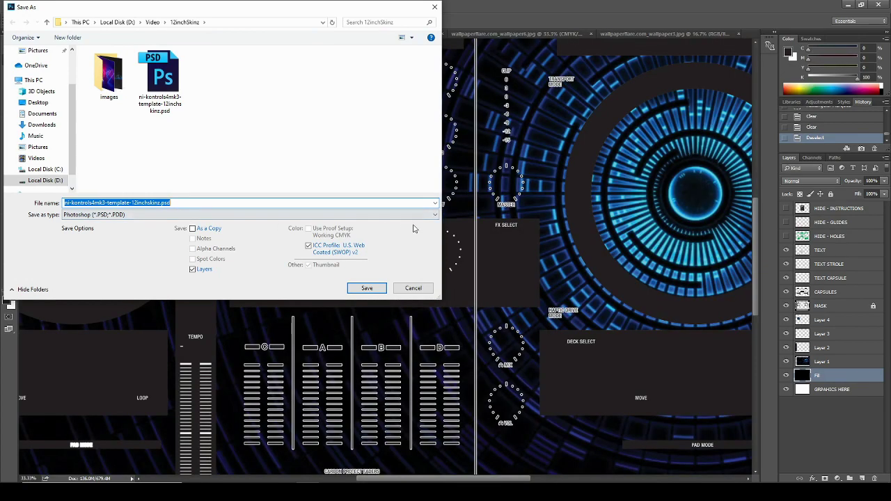
left_click(415, 217)
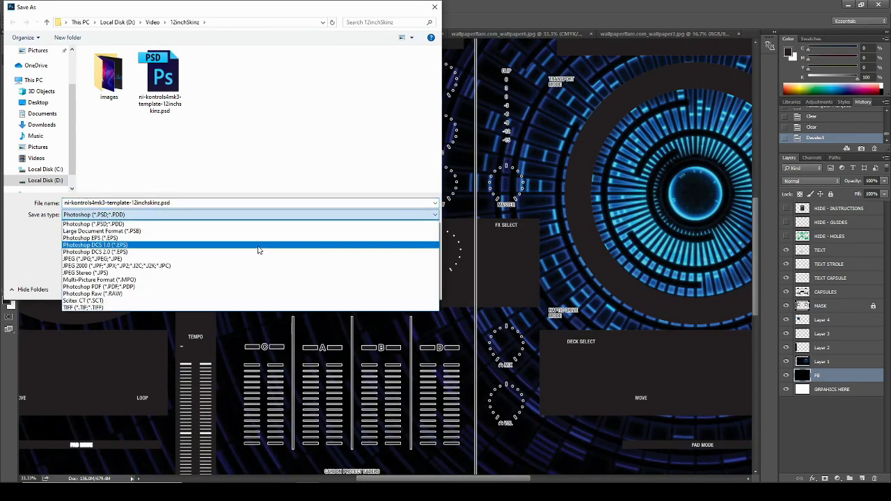
left_click(171, 260)
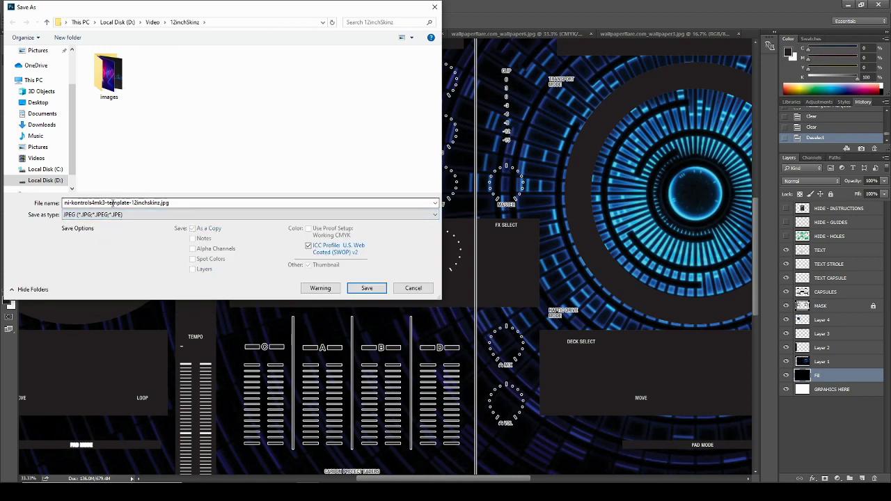
Name the JPEG copy DJ Bloodline-test and save it at maximum quality 12 with the Progressive format option and 3 scans.
double_click(160, 205)
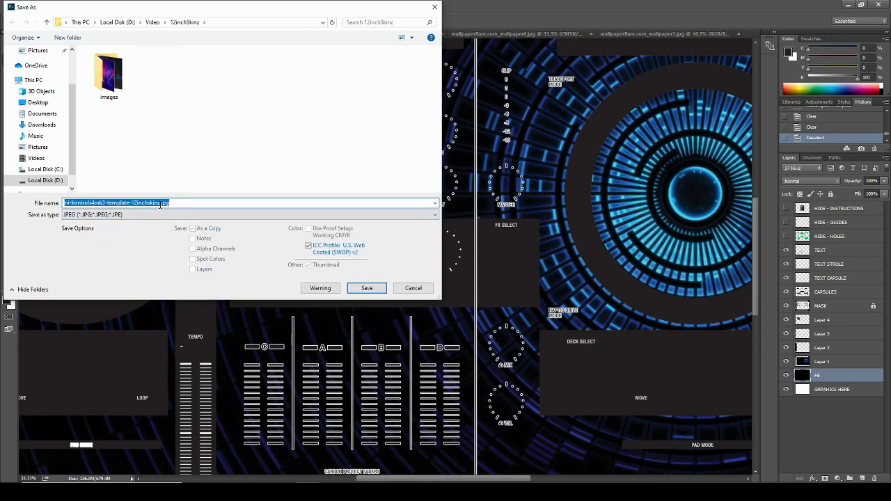
left_click(160, 205)
left_click_drag(160, 204, 18, 202)
type("DJ BL")
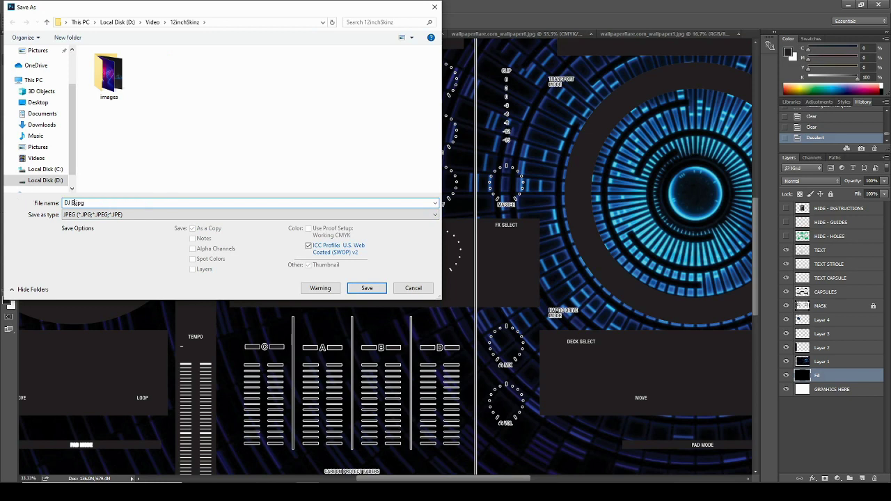
type("oodline-test")
left_click(367, 288)
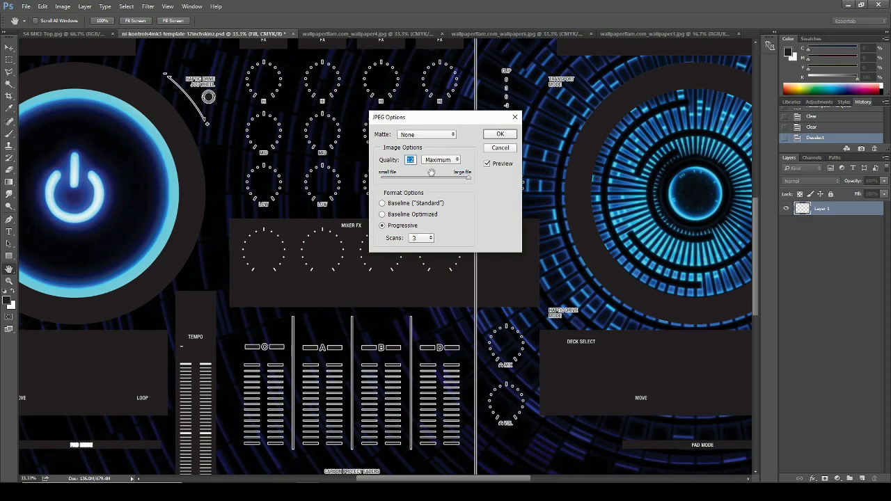
left_click_drag(442, 123, 490, 118)
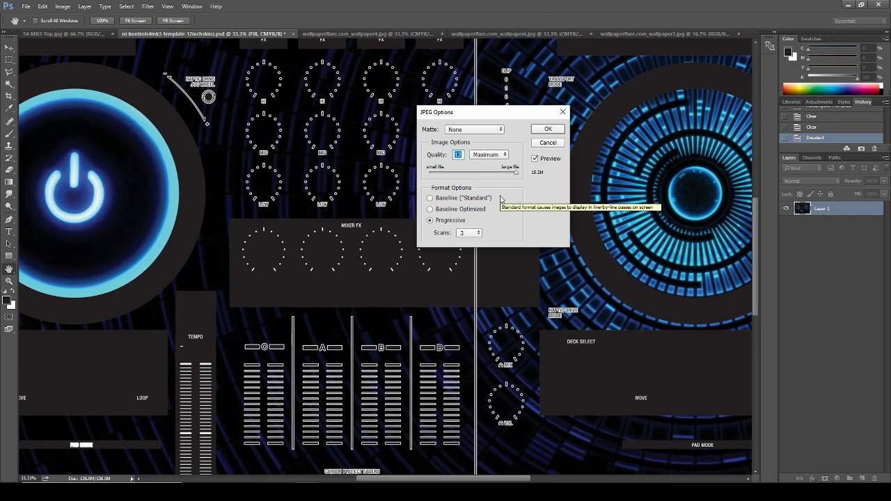
left_click(549, 129)
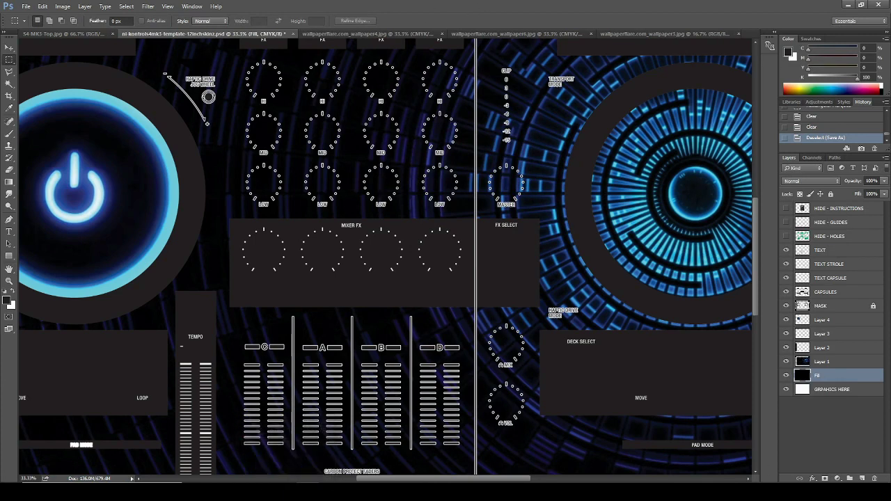
Switch to the browser's 12inchSkinz Kontrol S4 MK3 custom product page and choose the existing S4-MKIII skin JPG as the graphic to upload.
key("alt+Tab")
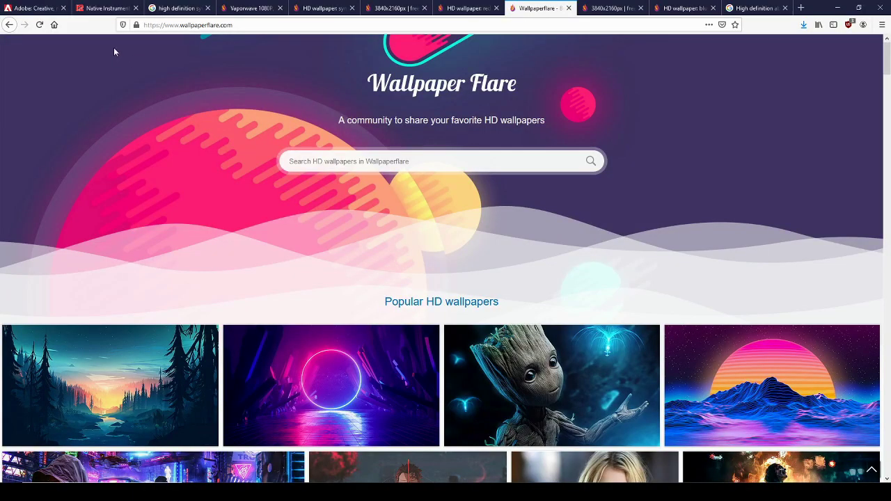
left_click(98, 7)
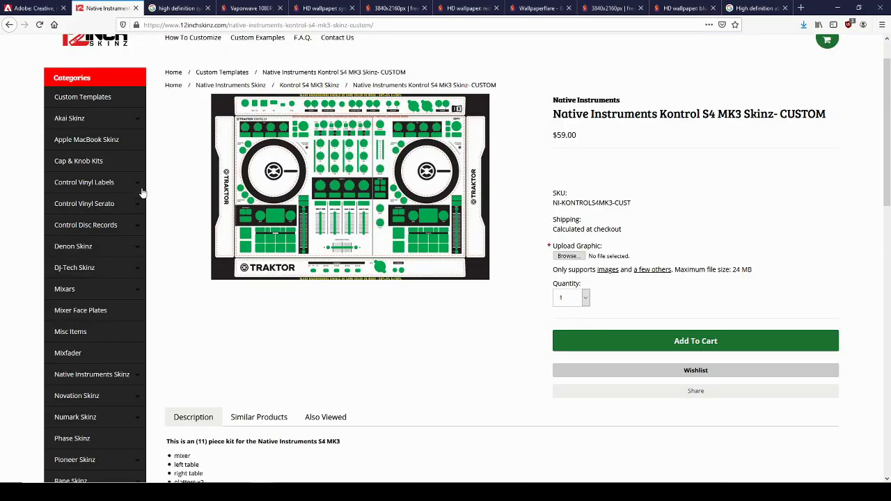
scroll(165, 155, "up", 1)
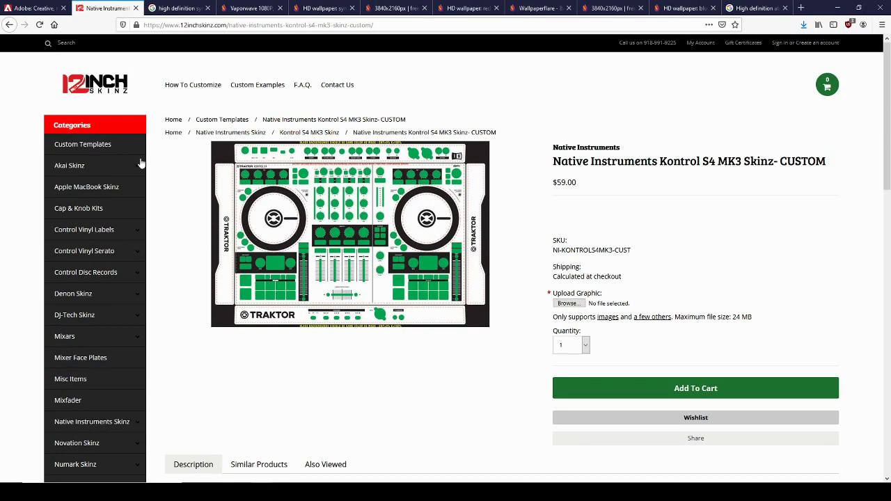
left_click(571, 305)
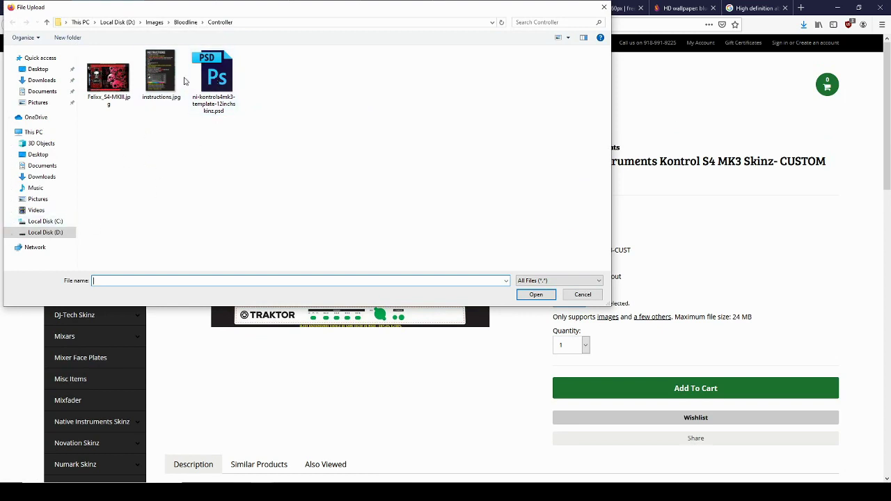
left_click(127, 90)
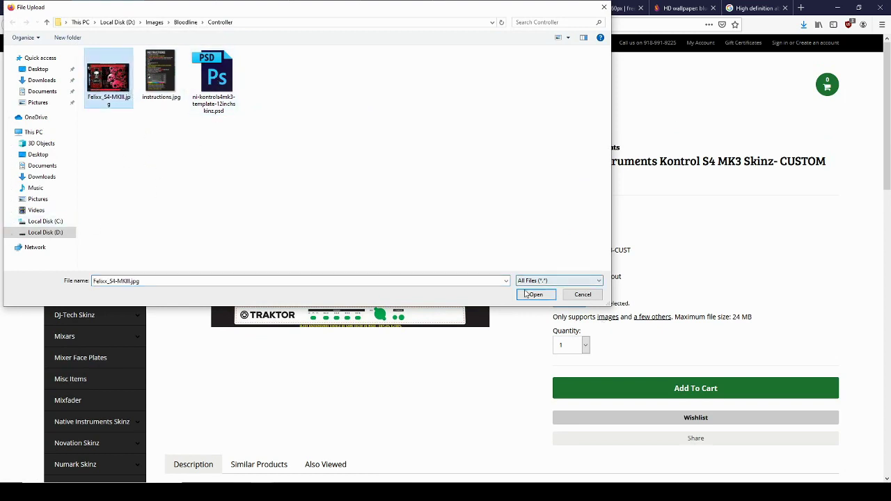
left_click(536, 294)
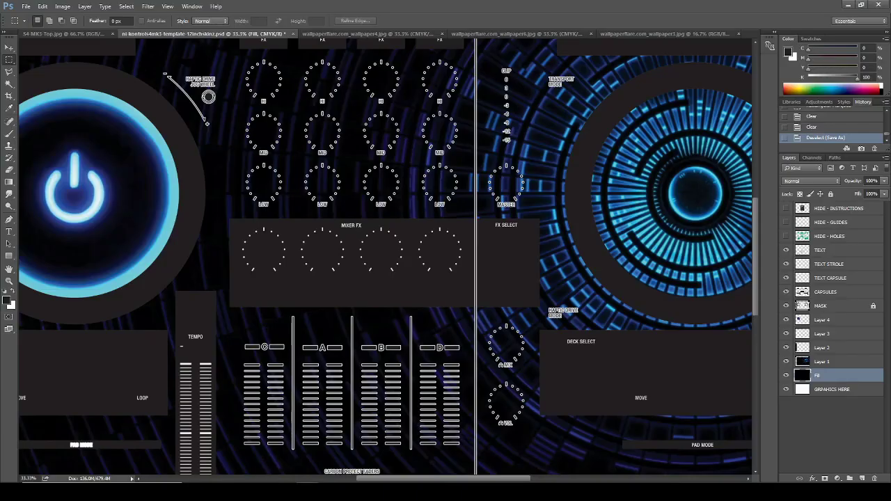
Examine the red skull S4-MKIII example skin in an enlarged Windows Photo Viewer window and close it.
key("ctrl+minus")
key("ctrl+minus")
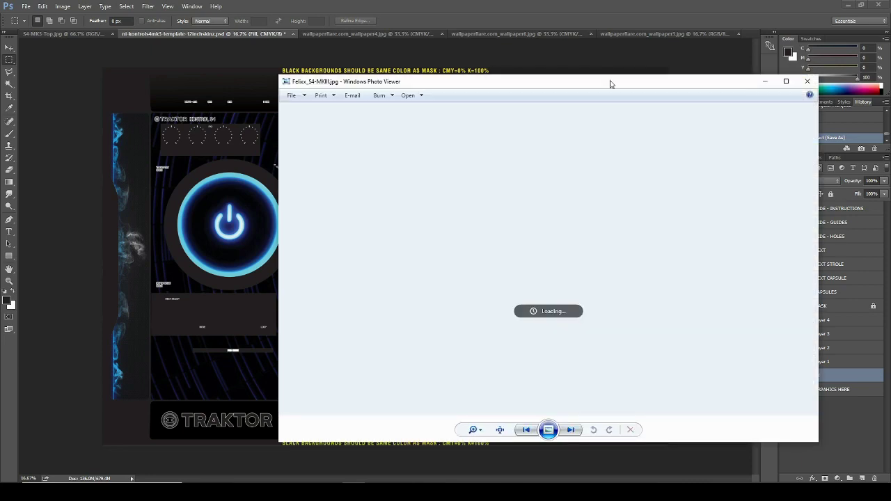
left_click_drag(610, 84, 411, 30)
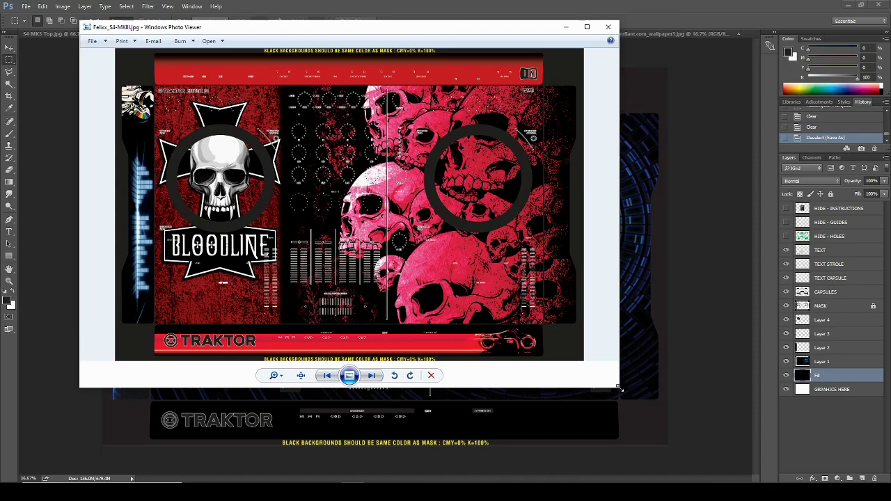
left_click_drag(619, 388, 786, 474)
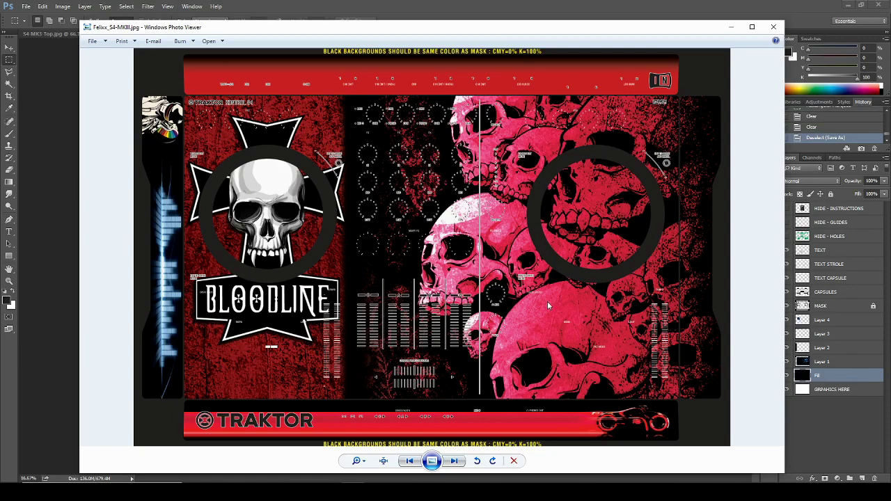
left_click(773, 27)
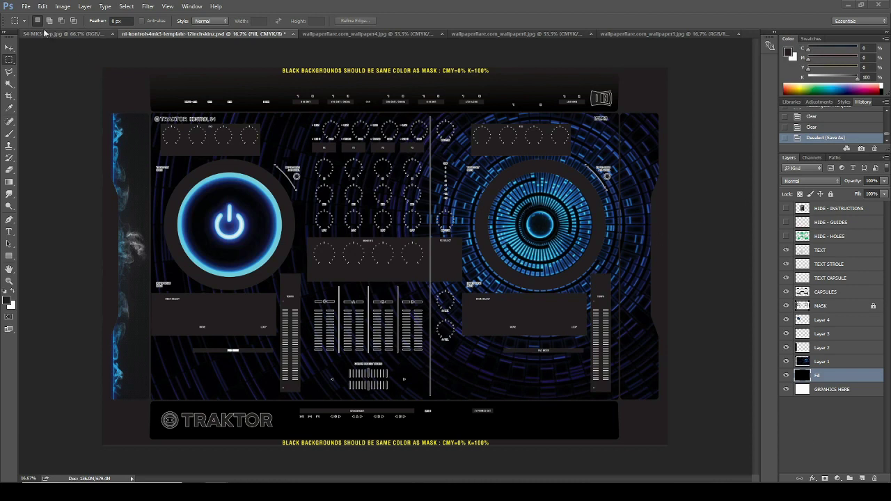
Save the layered ni-kontrols4mk3-template-12inchskinz.psd template under its existing name.
left_click(26, 7)
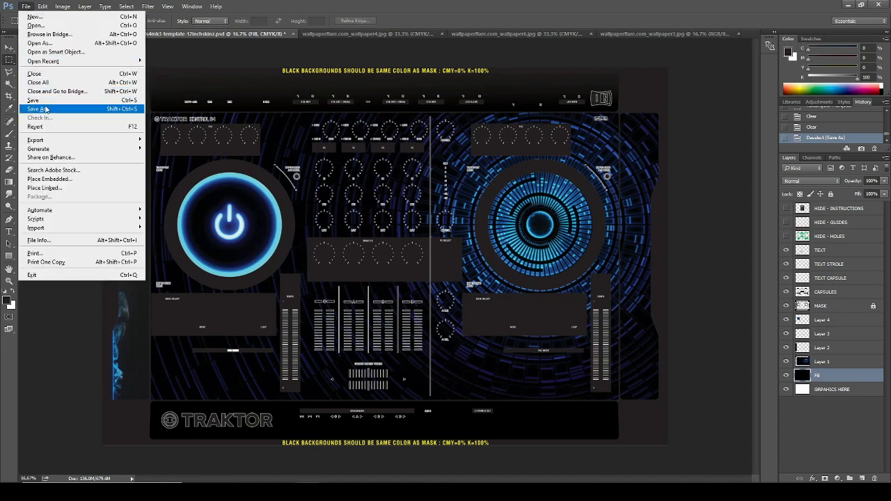
left_click(38, 99)
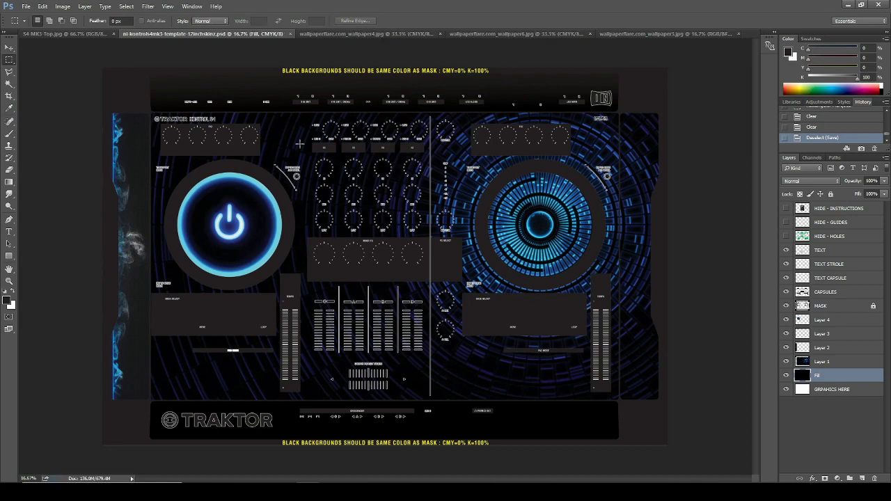
left_click(25, 6)
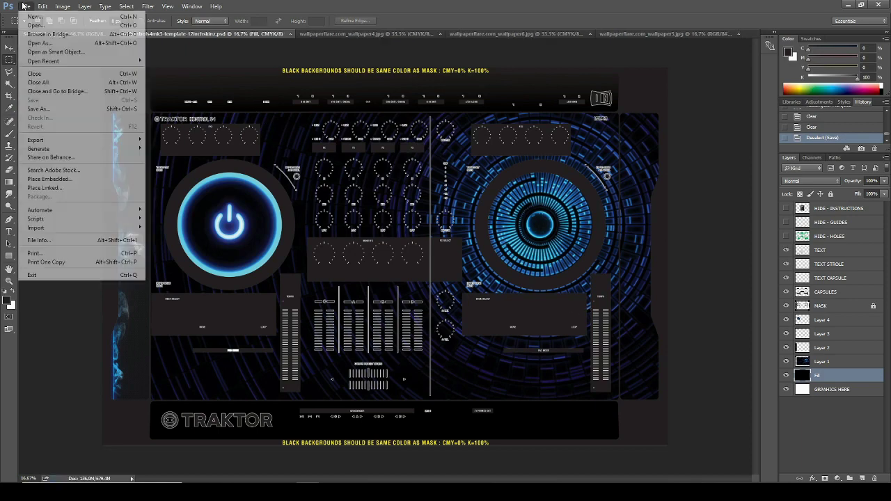
left_click(41, 350)
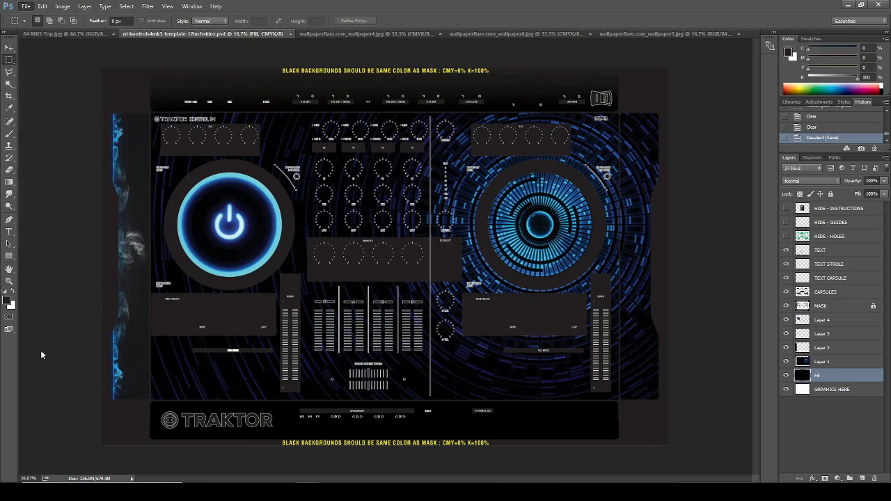